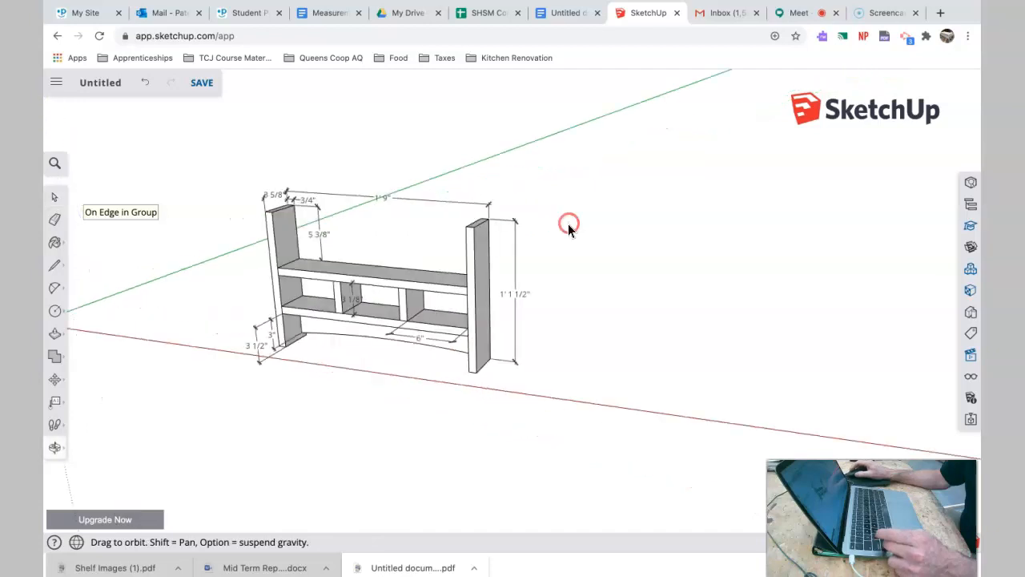
Step: Try moving the shelf's right side panel outward along the red axis, and undo the move
scroll(429, 281, "up", 4)
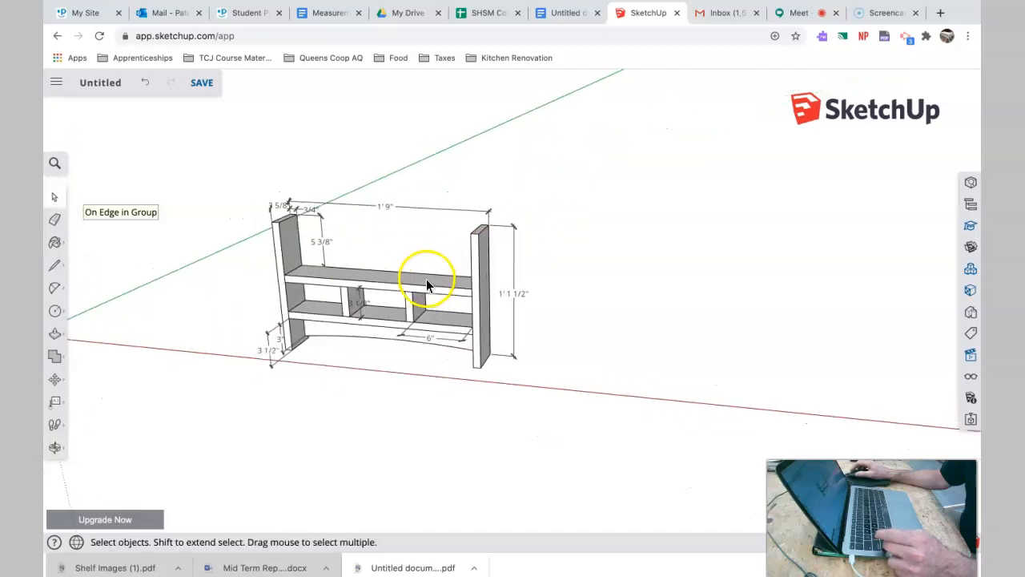
middle_click_drag(423, 277, 531, 195)
middle_click_drag(549, 245, 424, 264)
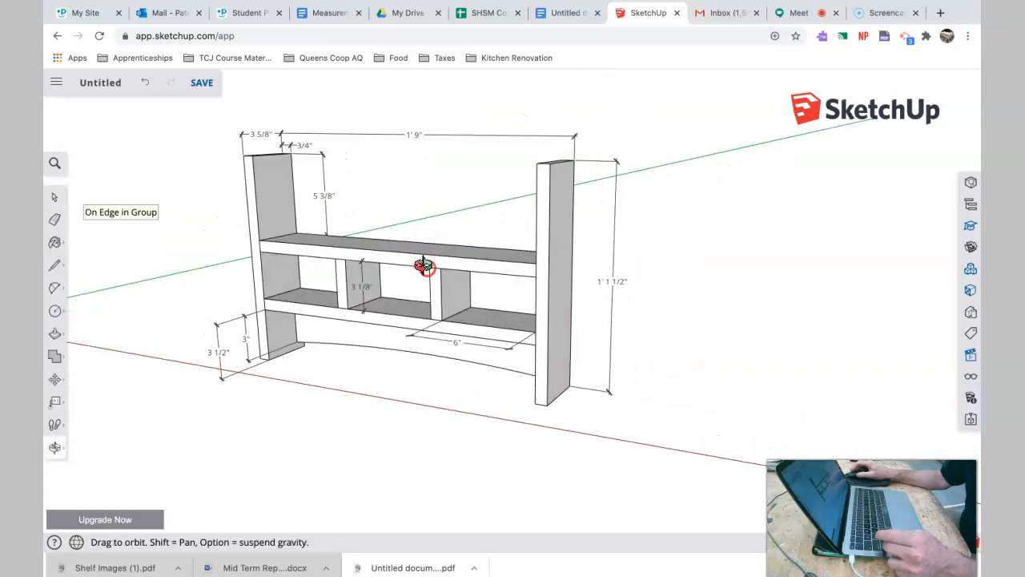
left_click(418, 342)
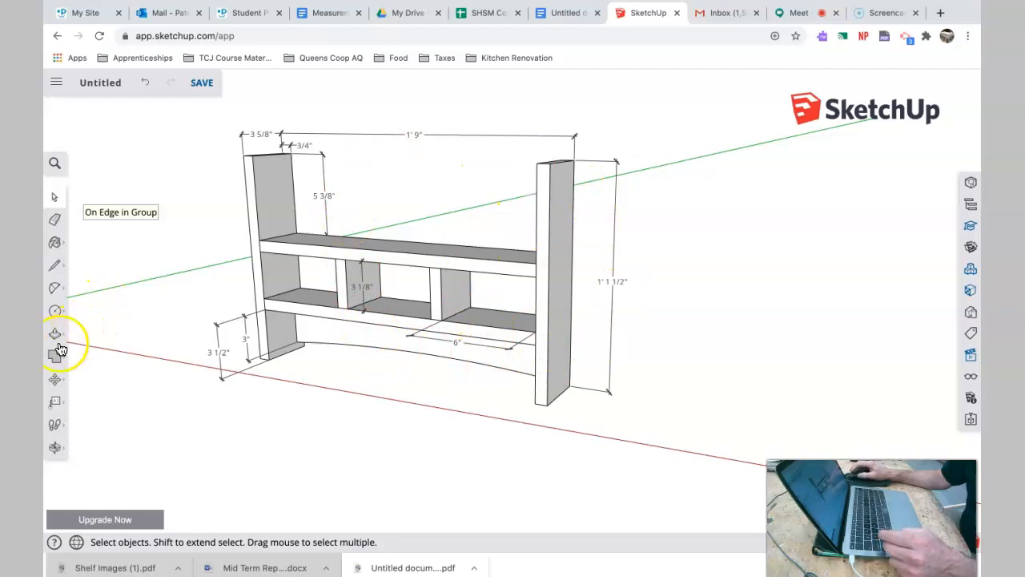
left_click(56, 383)
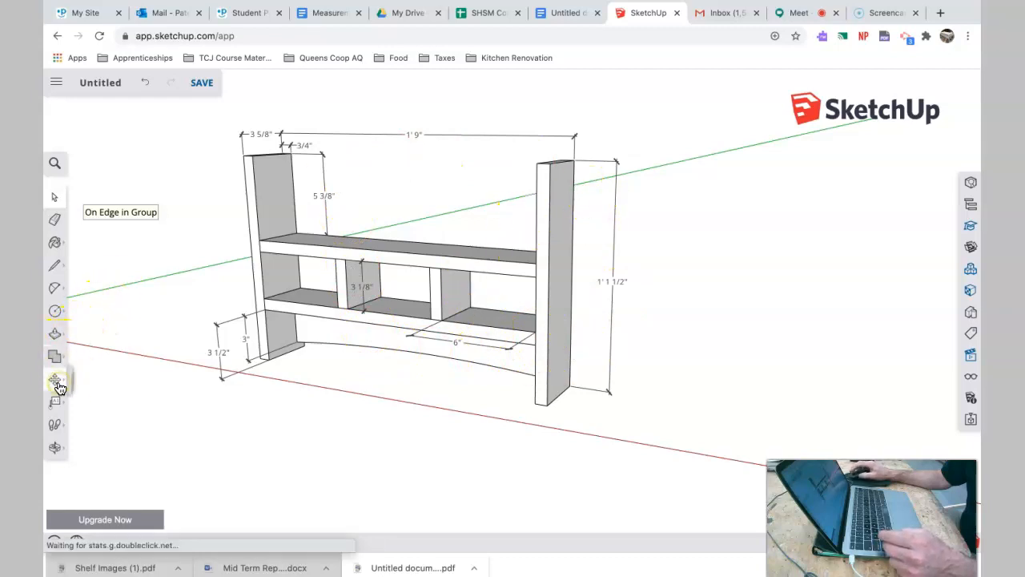
left_click(540, 270)
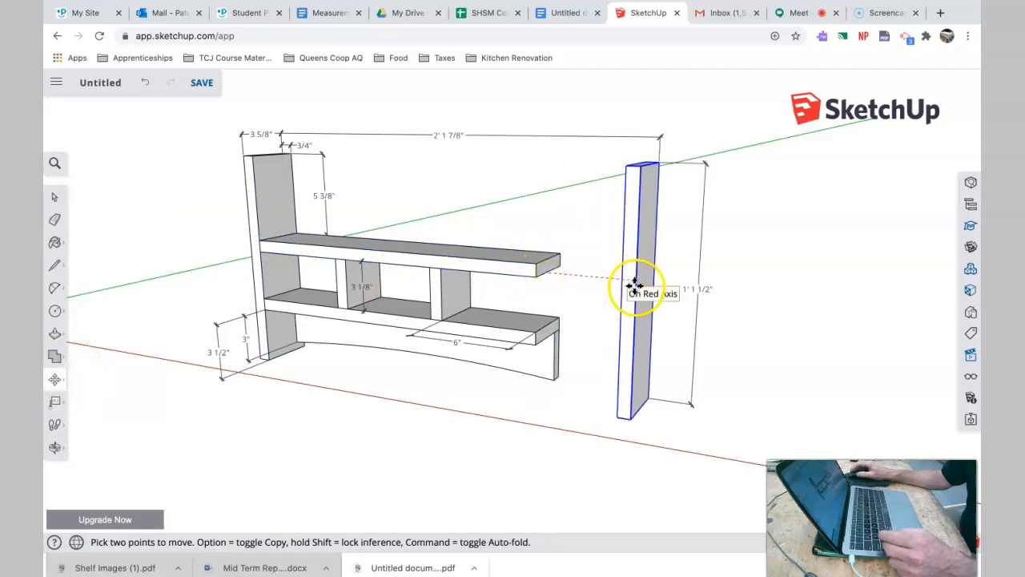
left_click(633, 286)
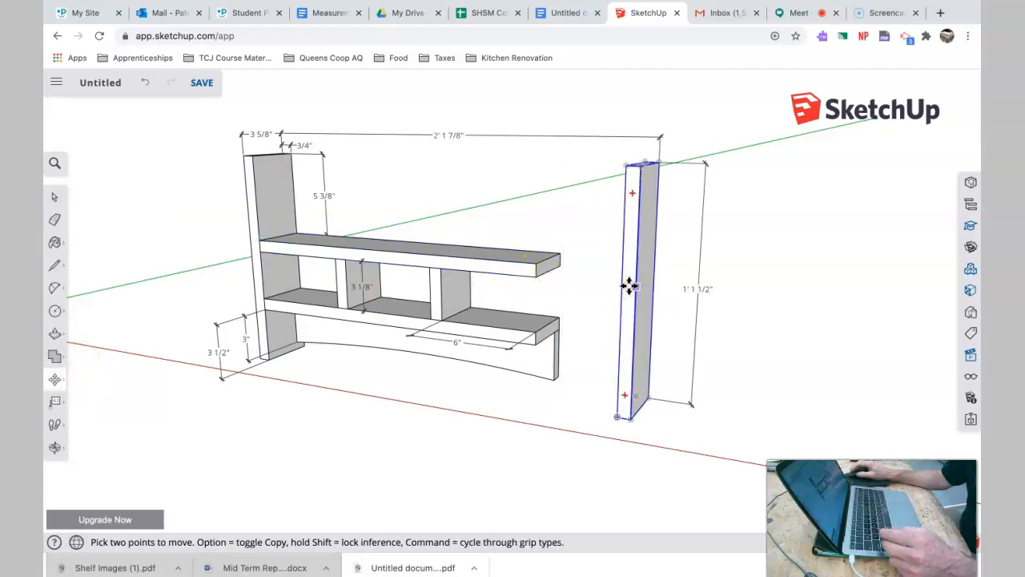
left_click(465, 137)
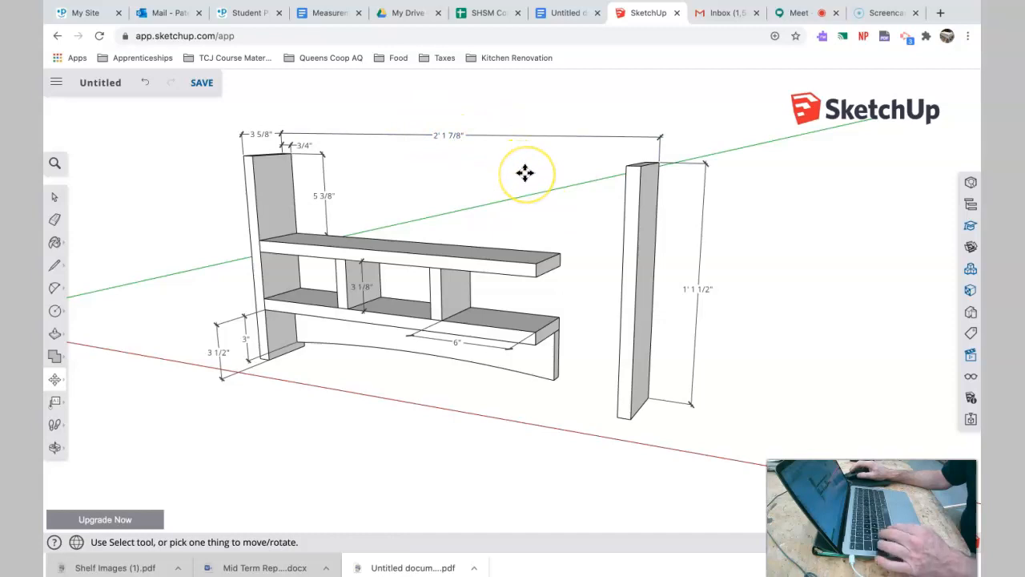
key("super+z")
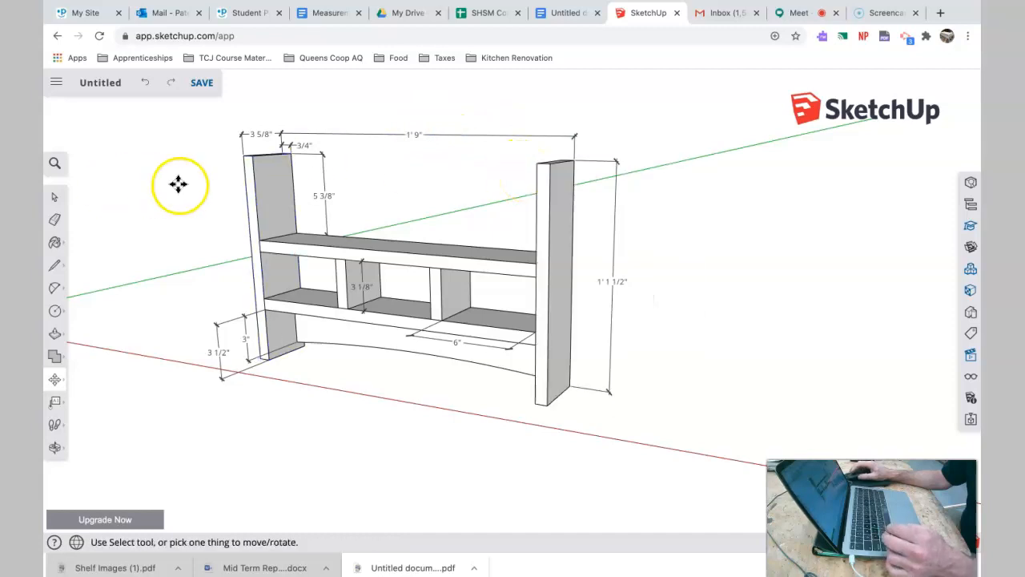
left_click(54, 197)
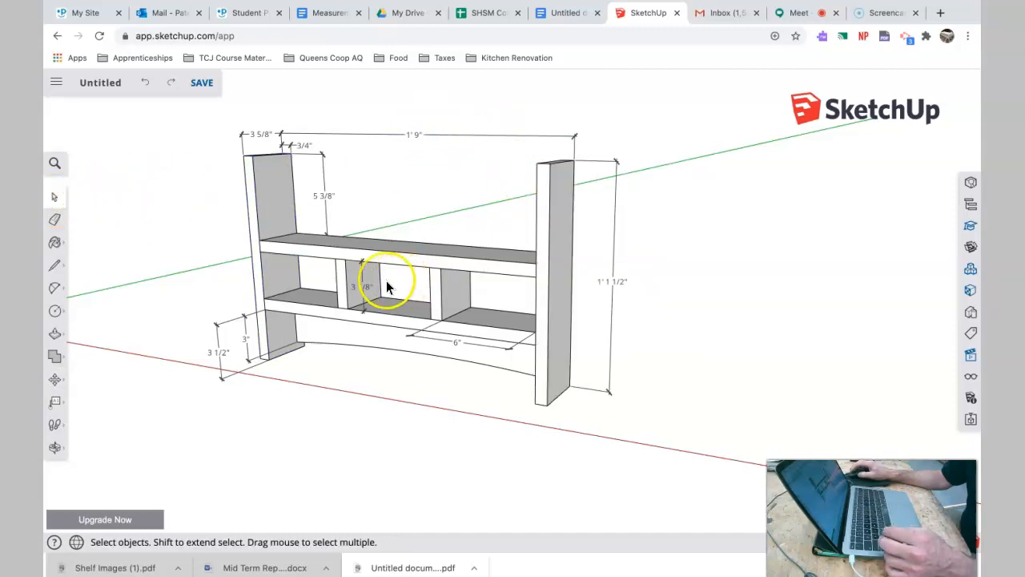
Step: Examine the left side panel and its width, thickness and height dimensions on the shelf model
scroll(592, 381, "up", 1)
scroll(591, 381, "down", 2)
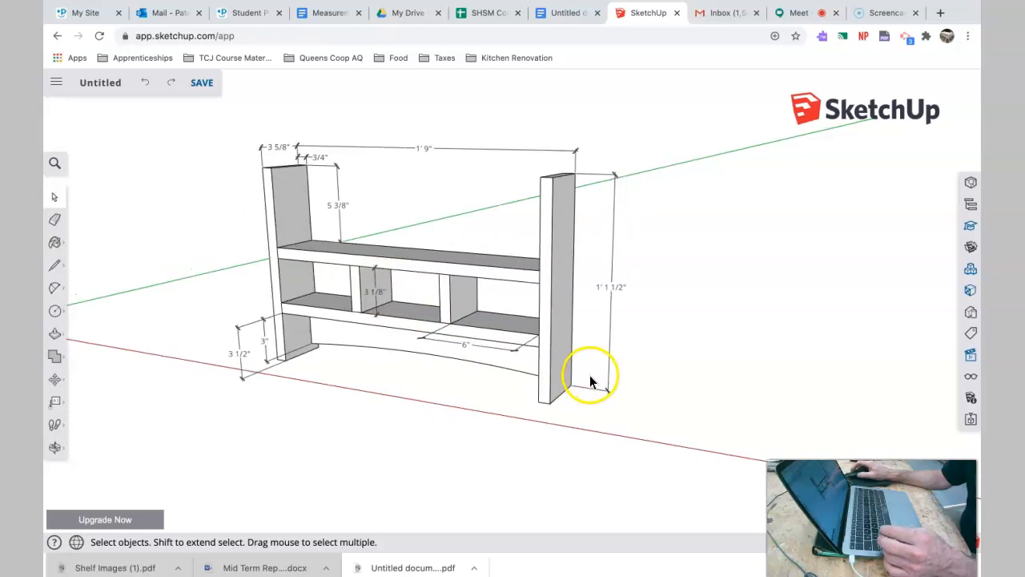
scroll(593, 370, "down", 1)
middle_click_drag(533, 346, 490, 347)
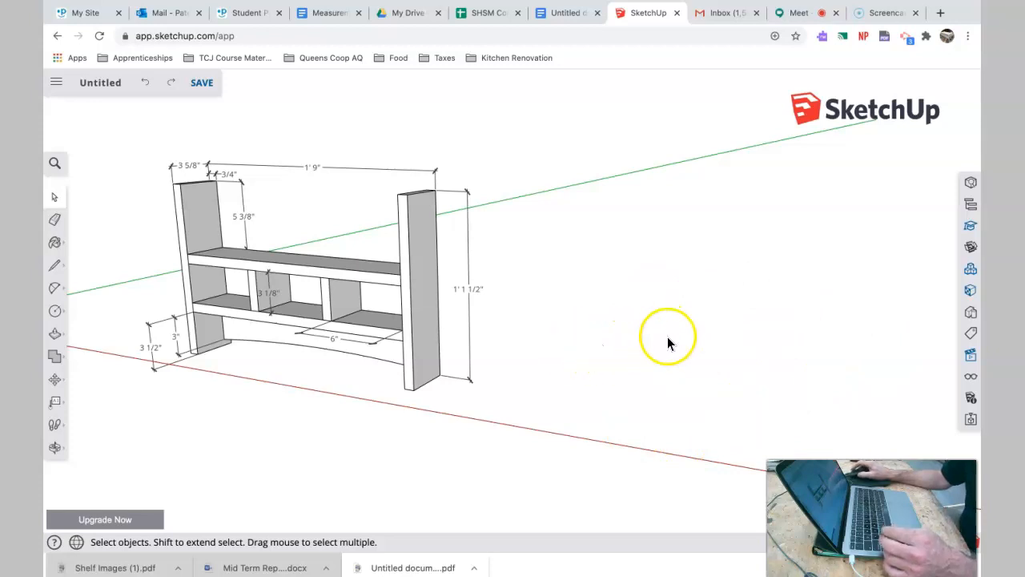
middle_click_drag(711, 298, 673, 330)
left_click(229, 192)
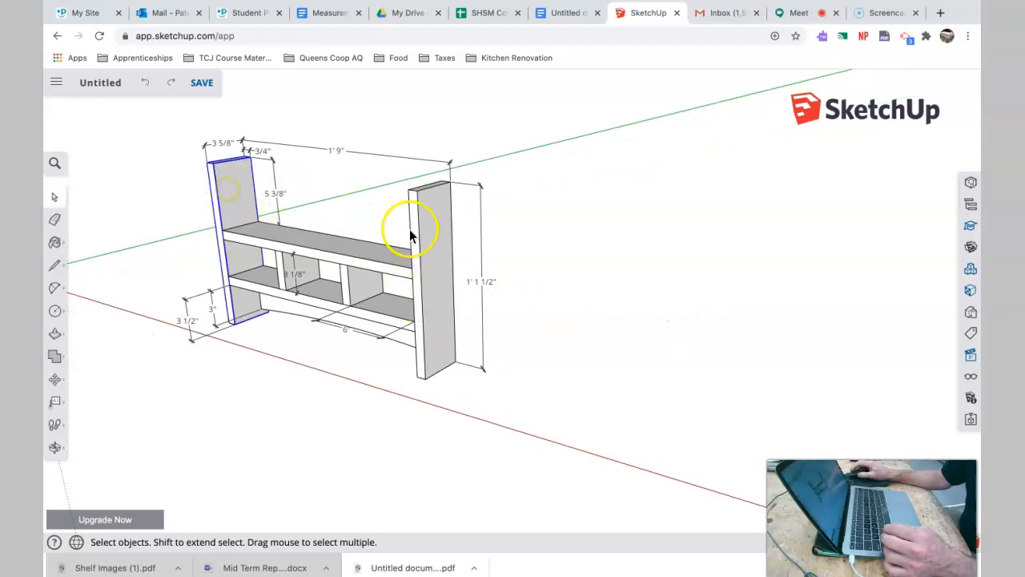
left_click(417, 228)
left_click(235, 188)
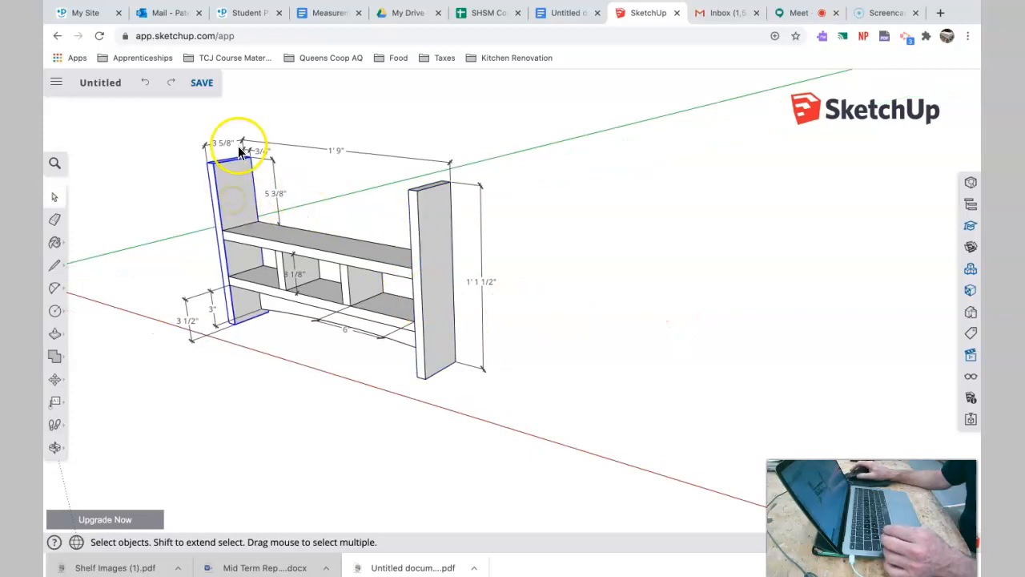
scroll(234, 156, "up", 3)
scroll(232, 157, "up", 4)
middle_click_drag(231, 152, 373, 254)
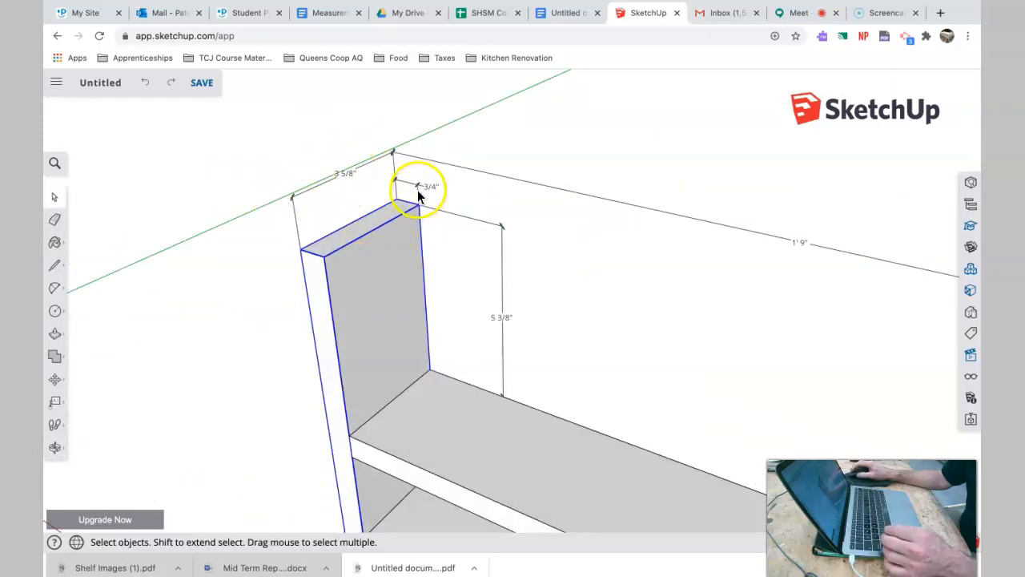
scroll(453, 266, "down", 1)
scroll(453, 258, "down", 5)
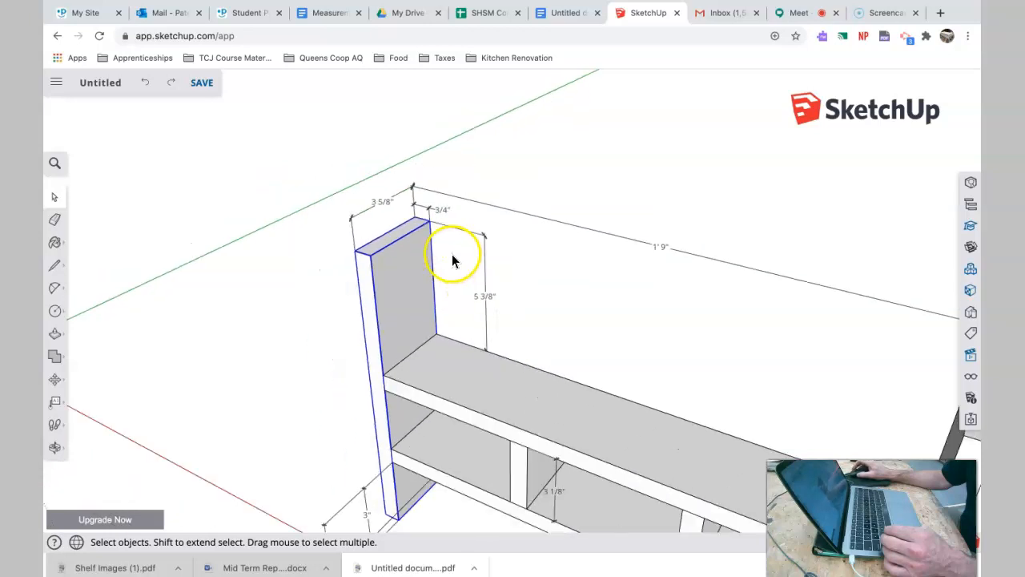
middle_click_drag(415, 217, 495, 277, "shift")
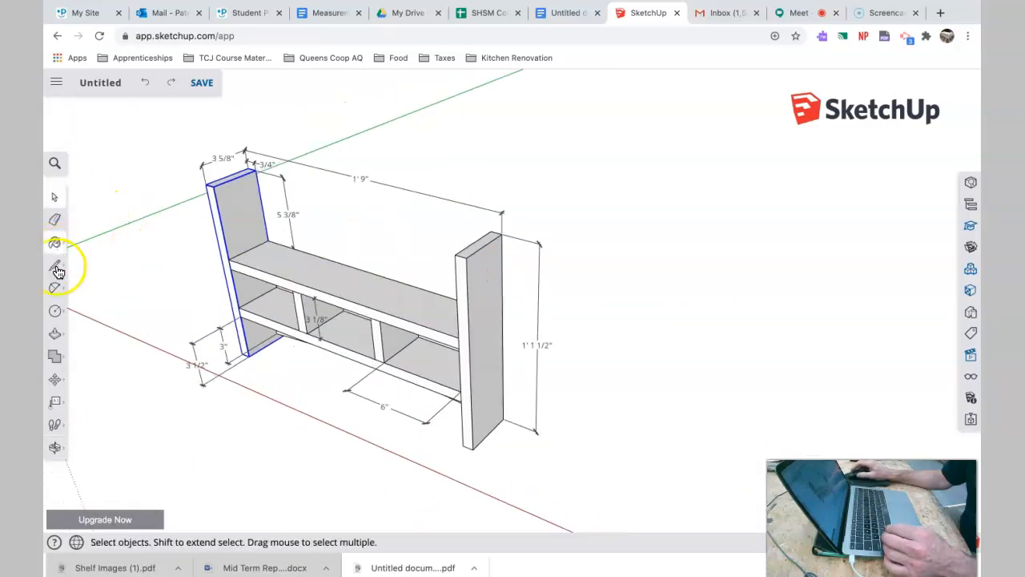
Step: Draw a 3/4" by 3 5/8" rectangle on the ground beside the shelf's right side panel
left_click(56, 310)
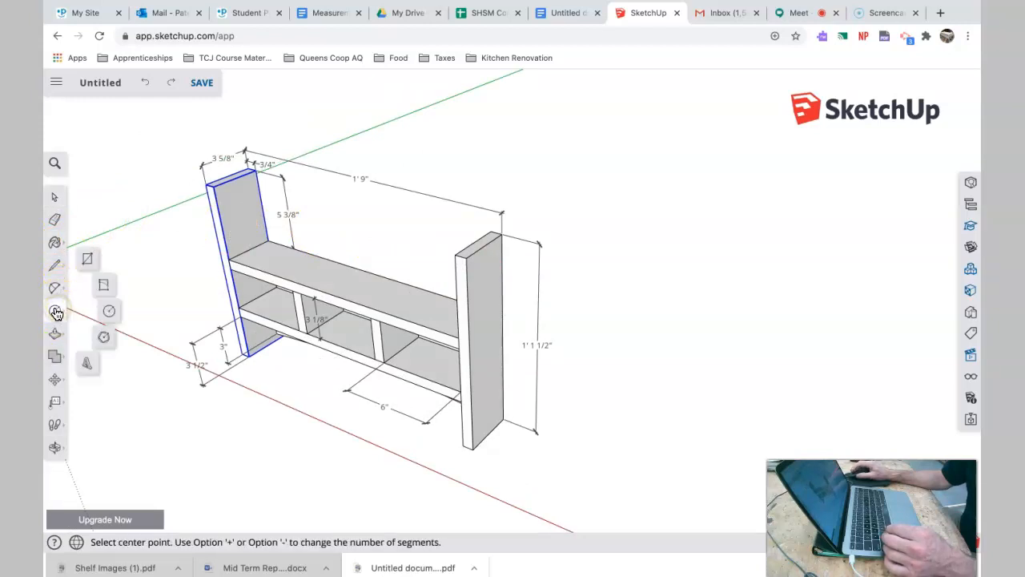
left_click(88, 258)
middle_click_drag(746, 469, 649, 394, "shift")
scroll(680, 374, "up", 2)
scroll(680, 373, "down", 3)
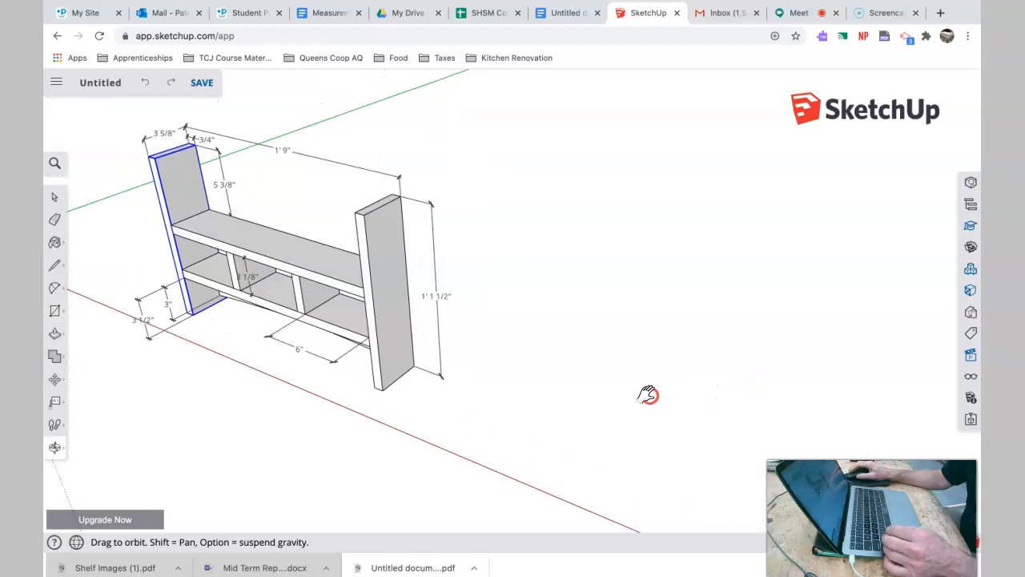
left_click(482, 429)
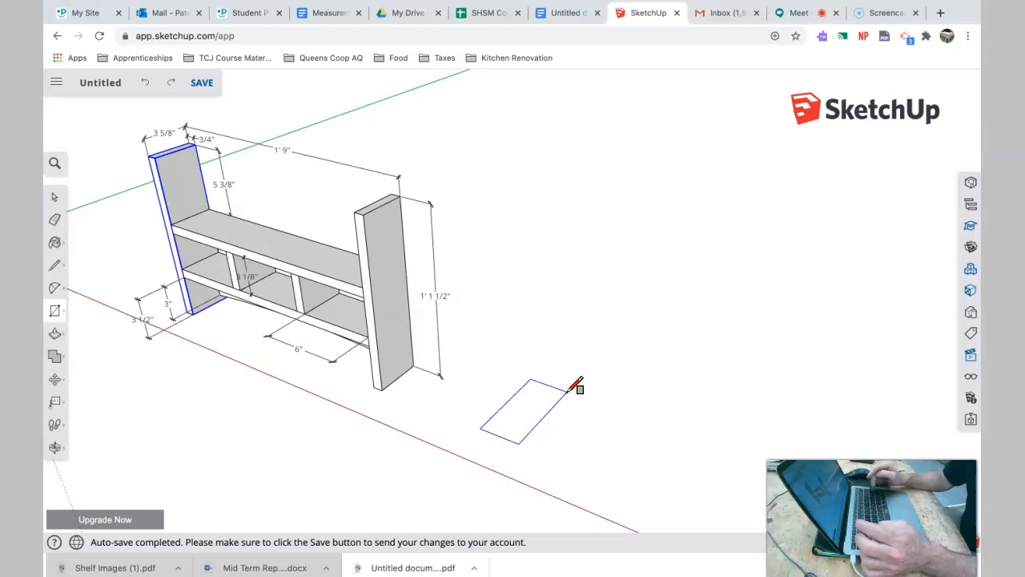
key("Return")
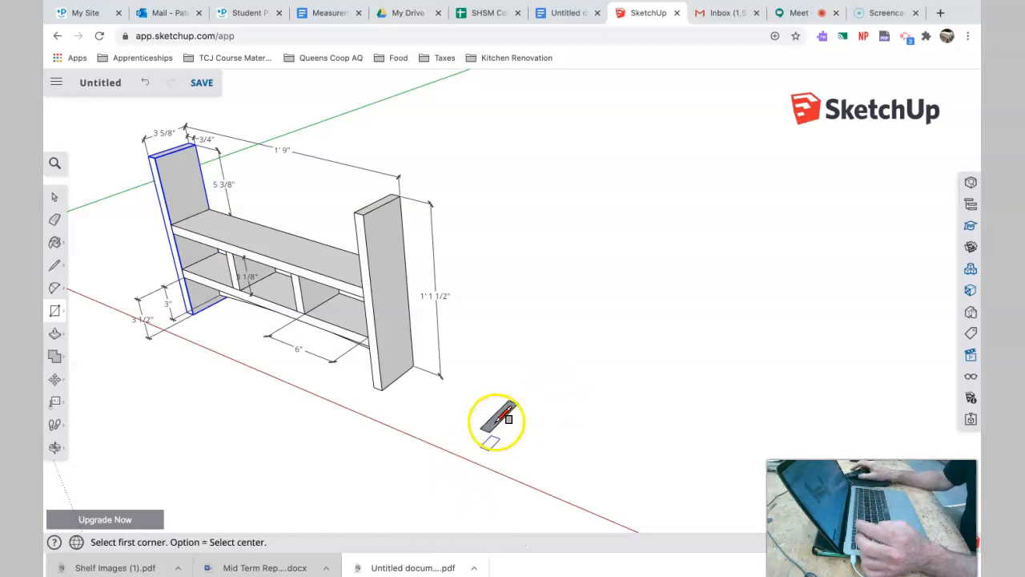
Step: Measure the length and width of the new rectangle with the Tape Measure tool
scroll(507, 410, "up", 5)
middle_click_drag(522, 390, 518, 345)
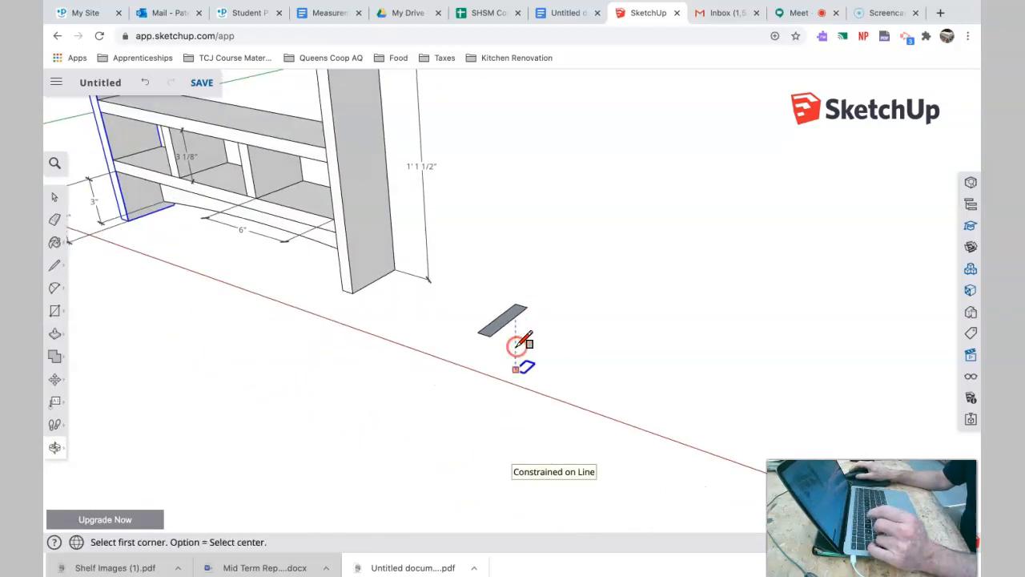
left_click(54, 400)
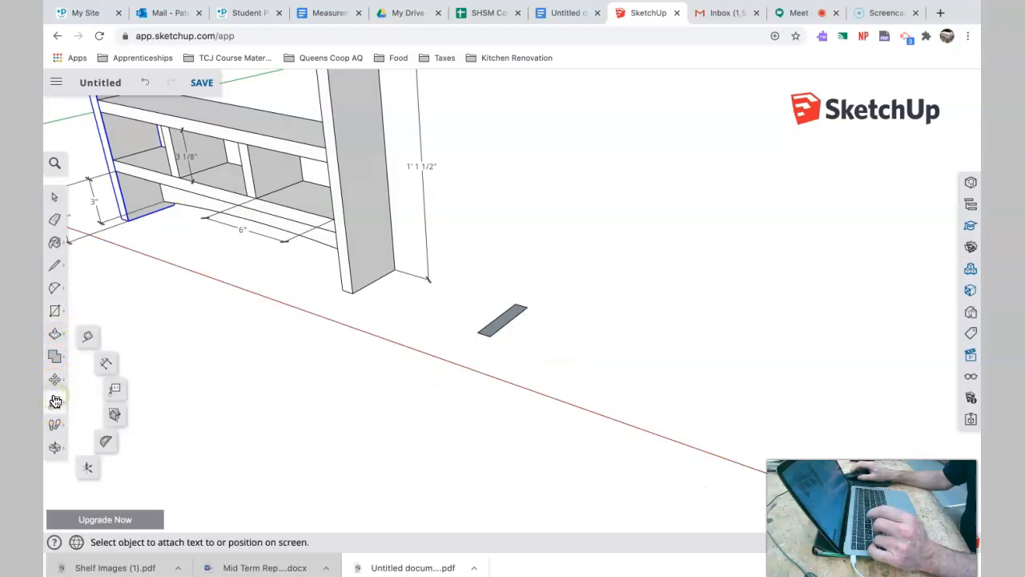
left_click(88, 336)
scroll(492, 326, "down", 3)
scroll(488, 329, "up", 5)
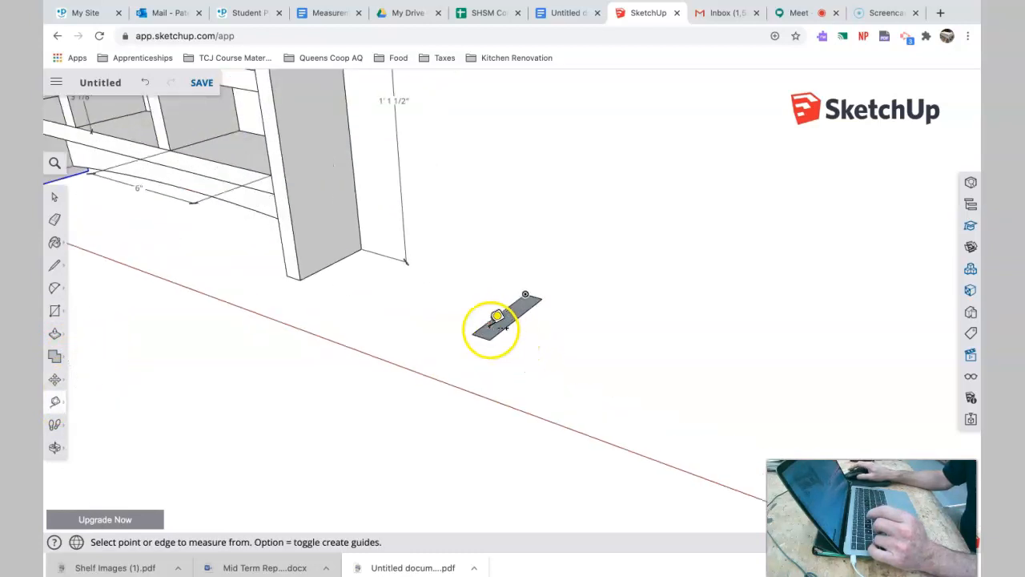
left_click(471, 333)
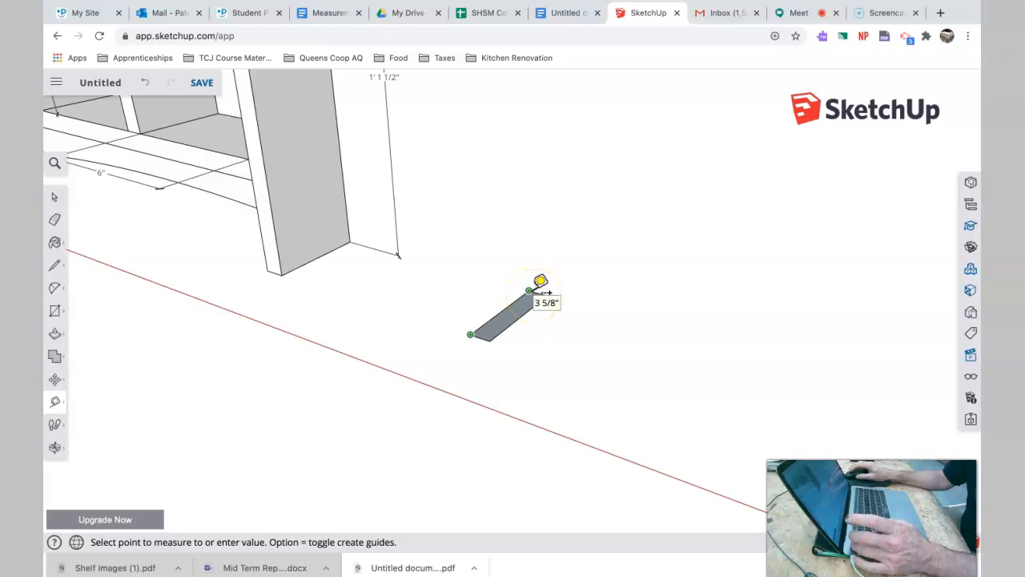
key("Escape")
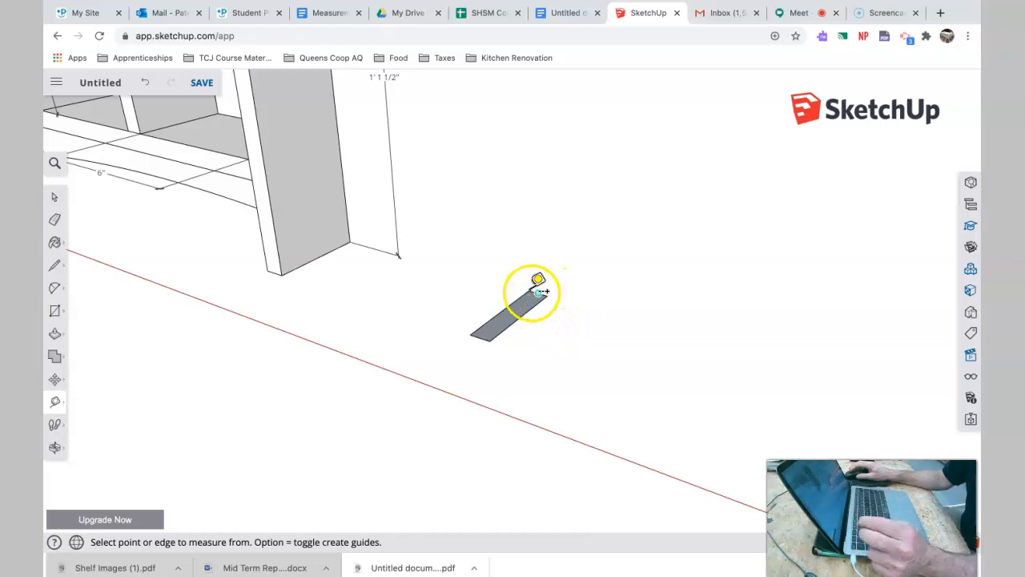
left_click(529, 290)
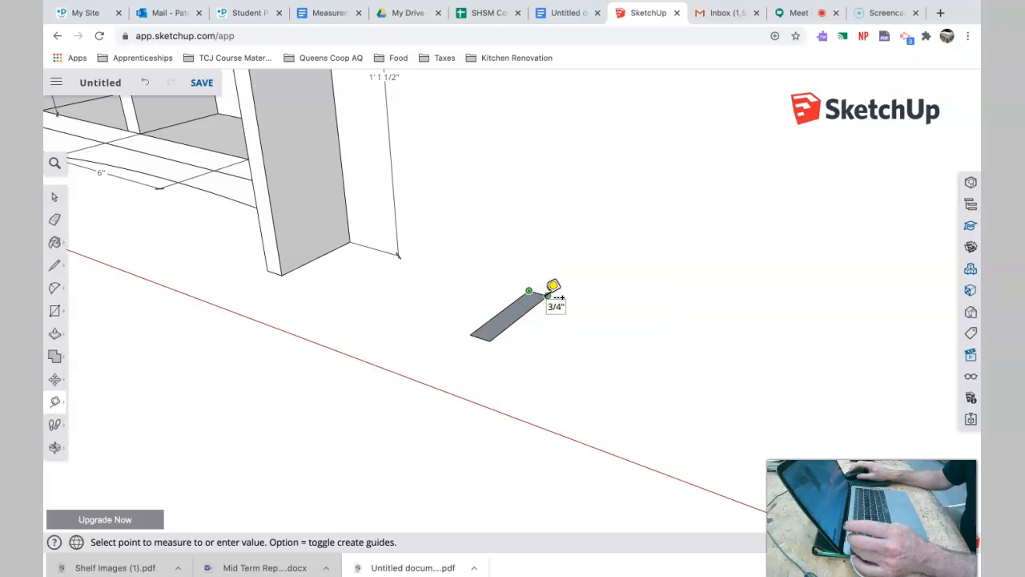
left_click(548, 297)
scroll(498, 320, "up", 3)
scroll(498, 320, "down", 4)
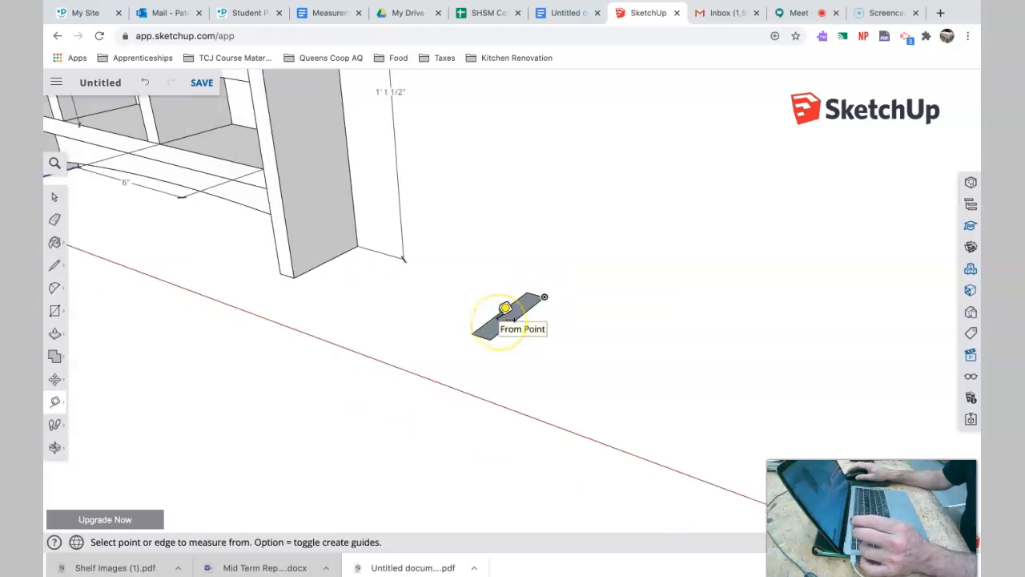
Step: Push/Pull the rectangle upward into a vertical board as tall as the shelf's 1' 1 1/2" side panel
scroll(504, 308, "down", 4)
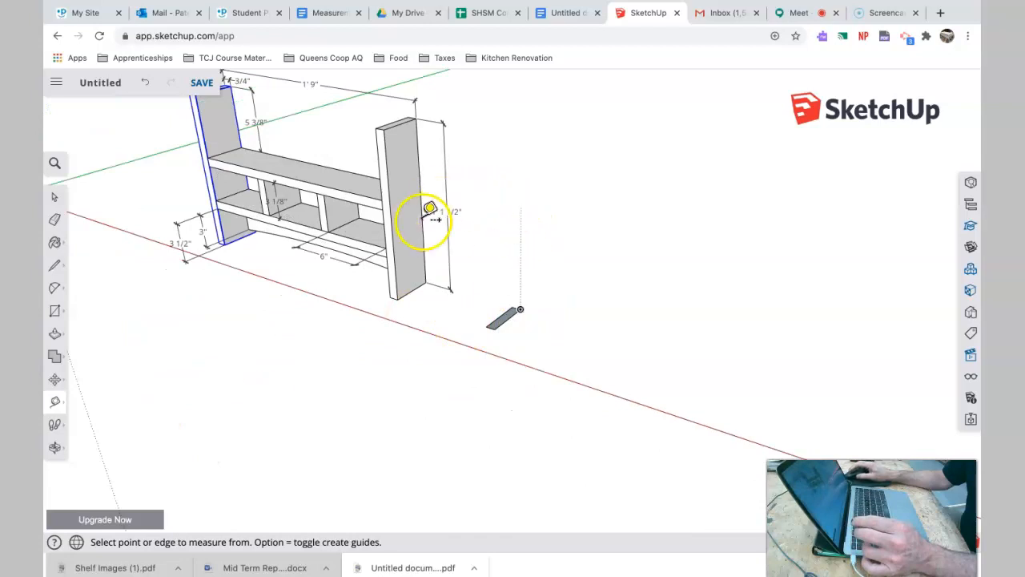
scroll(444, 213, "up", 2)
scroll(460, 197, "up", 2)
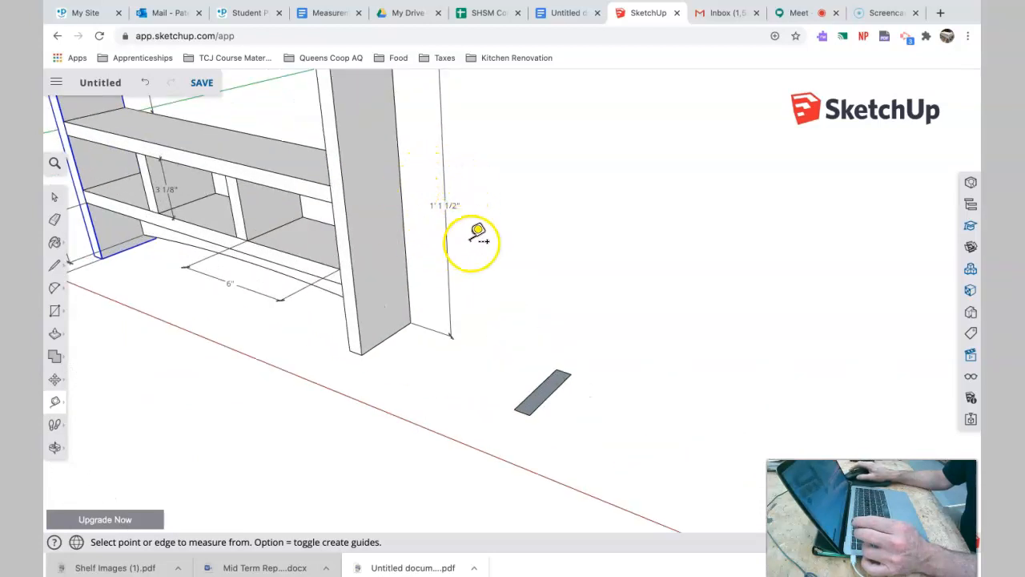
scroll(453, 293, "down", 3)
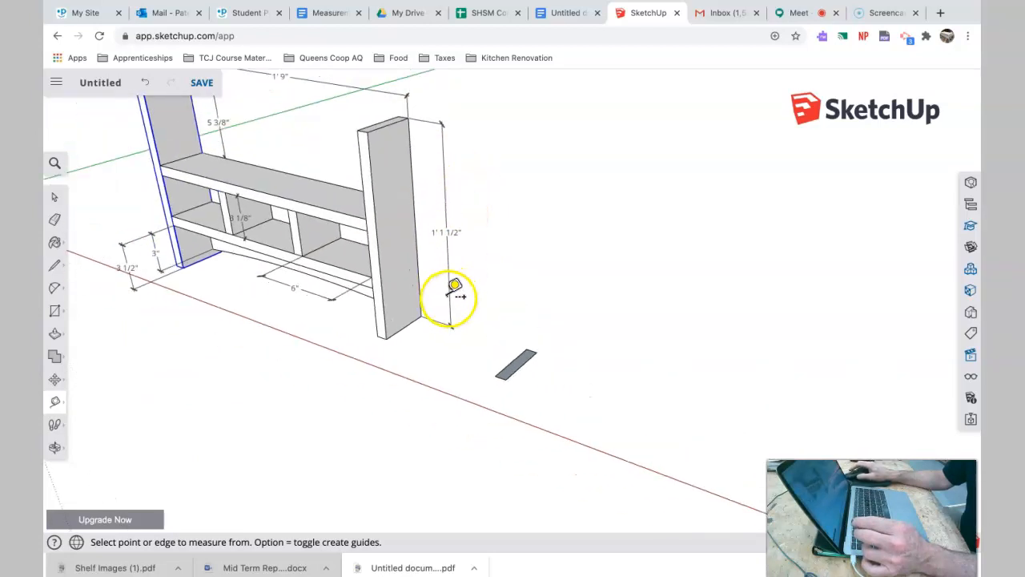
left_click(56, 335)
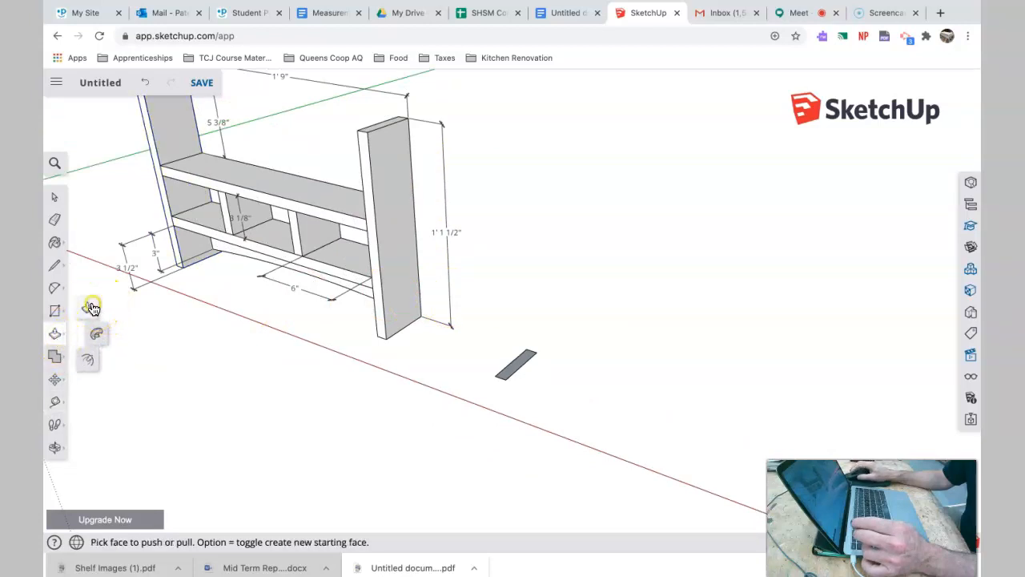
left_click(56, 330)
left_click(55, 332)
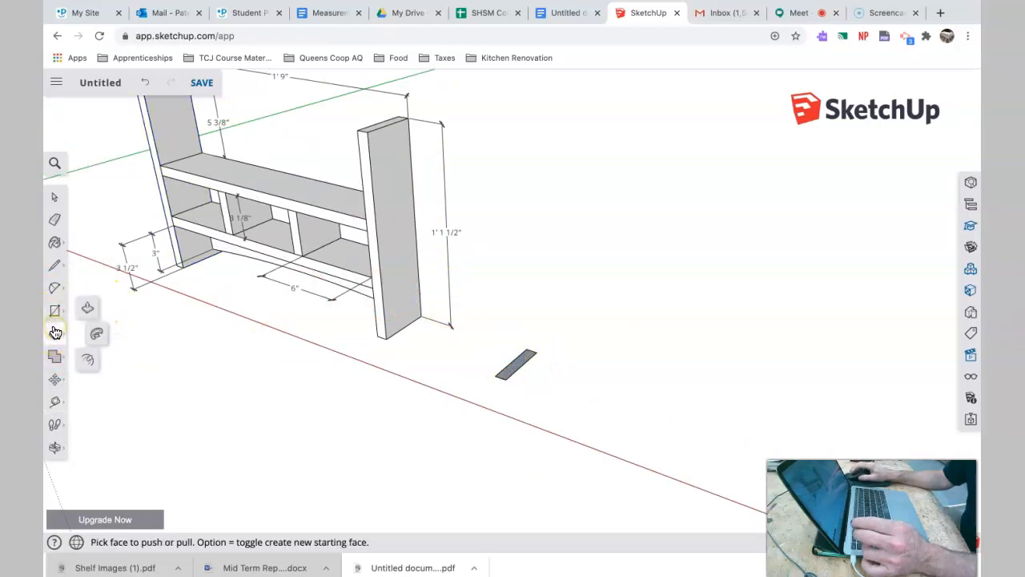
left_click(92, 310)
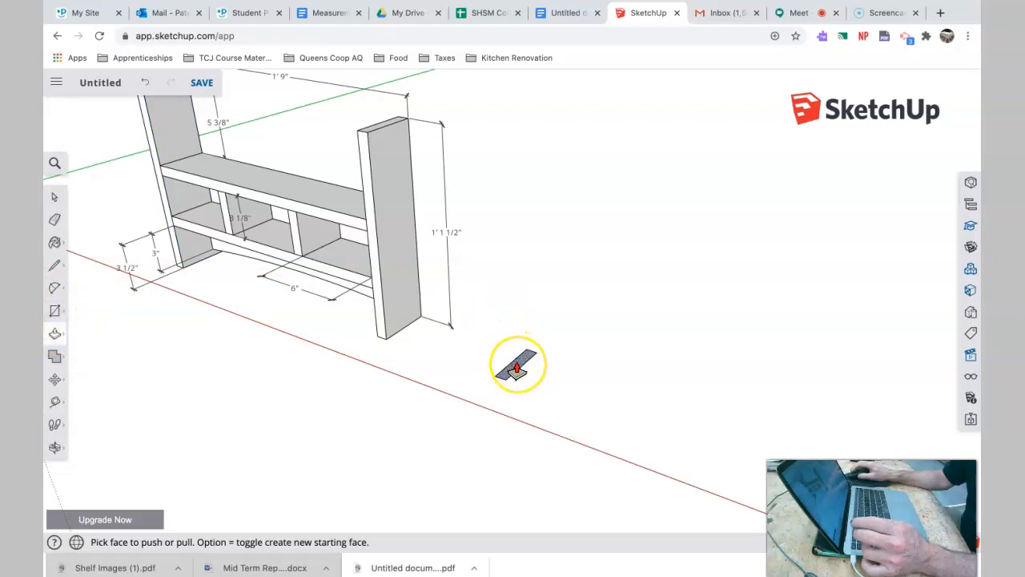
left_click_drag(517, 367, 521, 191)
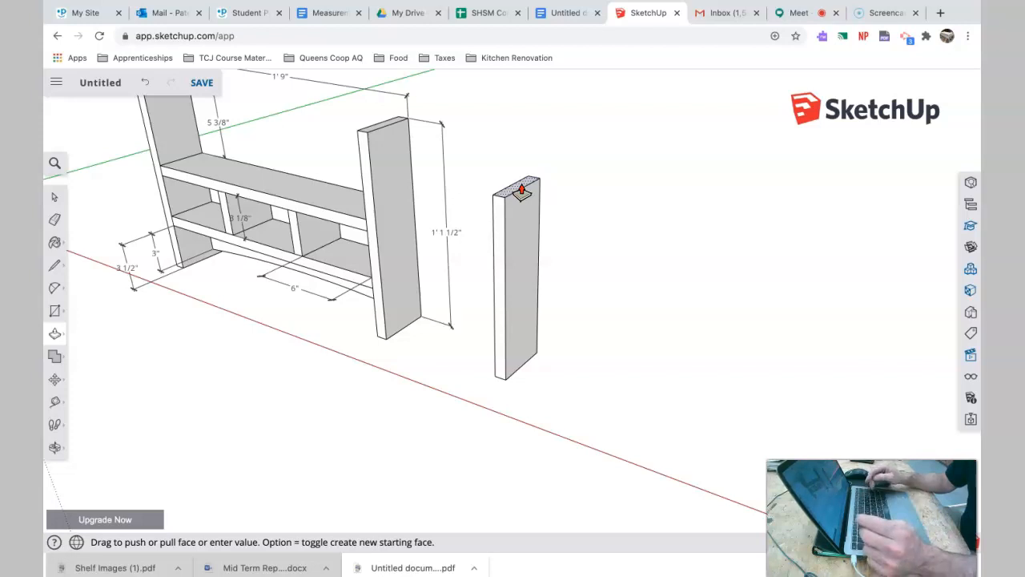
key("Return")
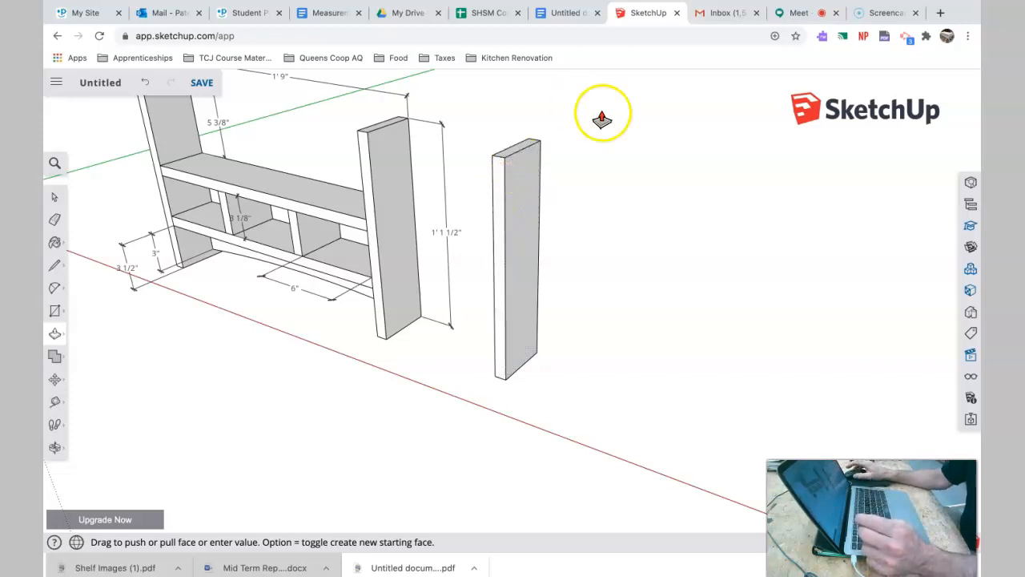
Step: Select all connected faces and edges of the new board and make it a group
left_click(55, 199)
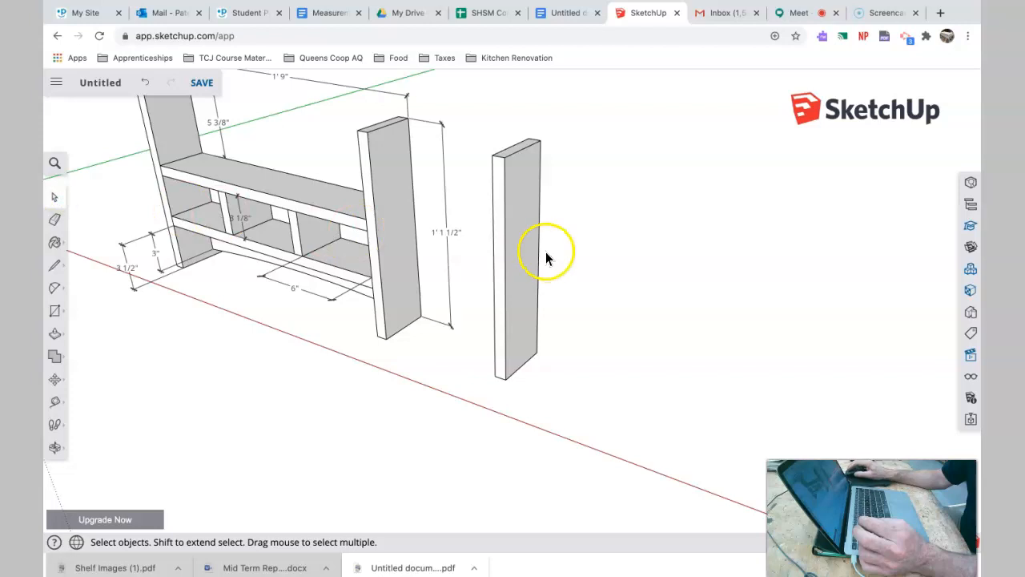
triple_click(517, 243)
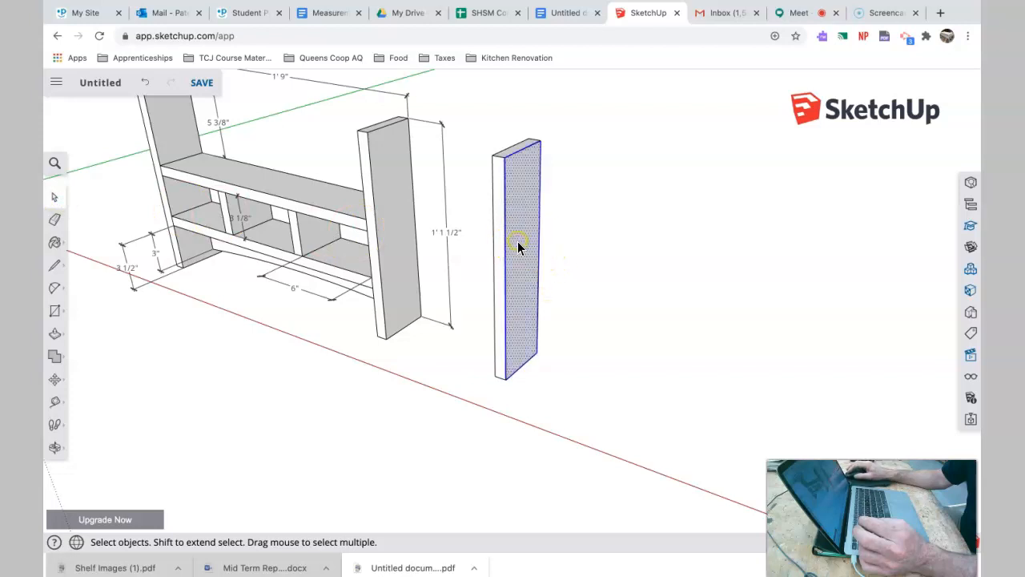
key("o")
left_click_drag(553, 265, 723, 270)
left_click_drag(633, 270, 431, 256)
key("space")
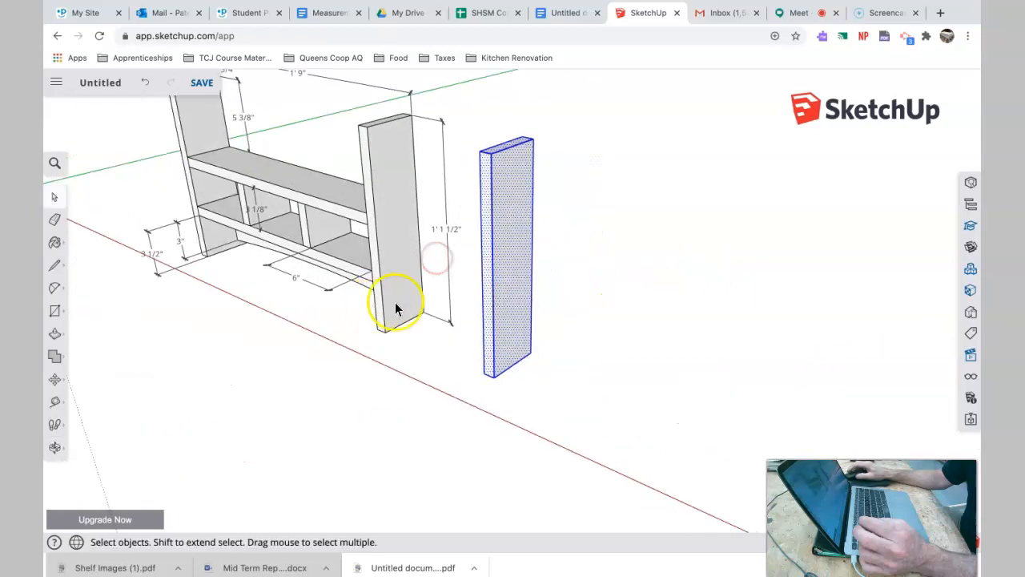
right_click(506, 224)
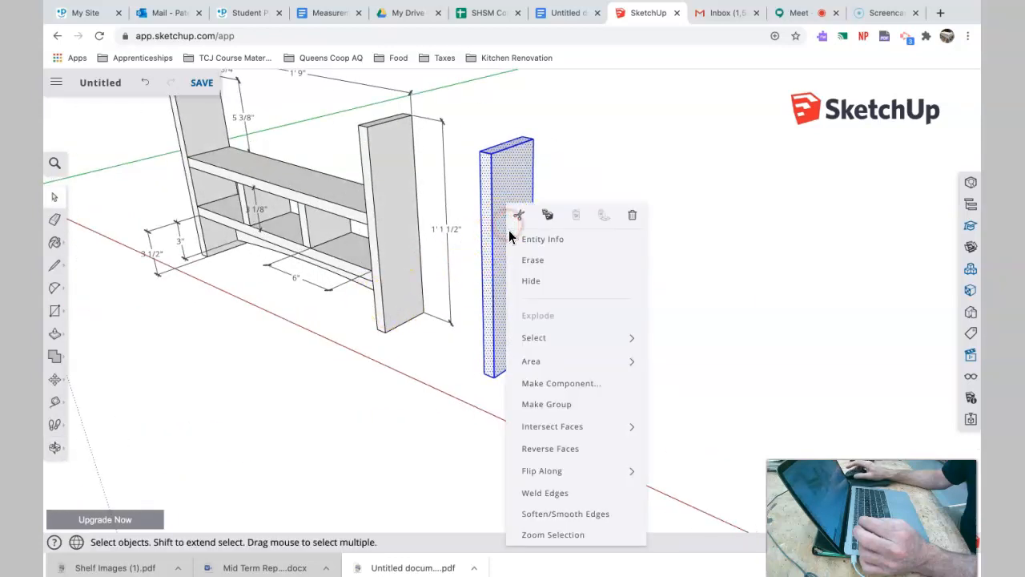
left_click(542, 403)
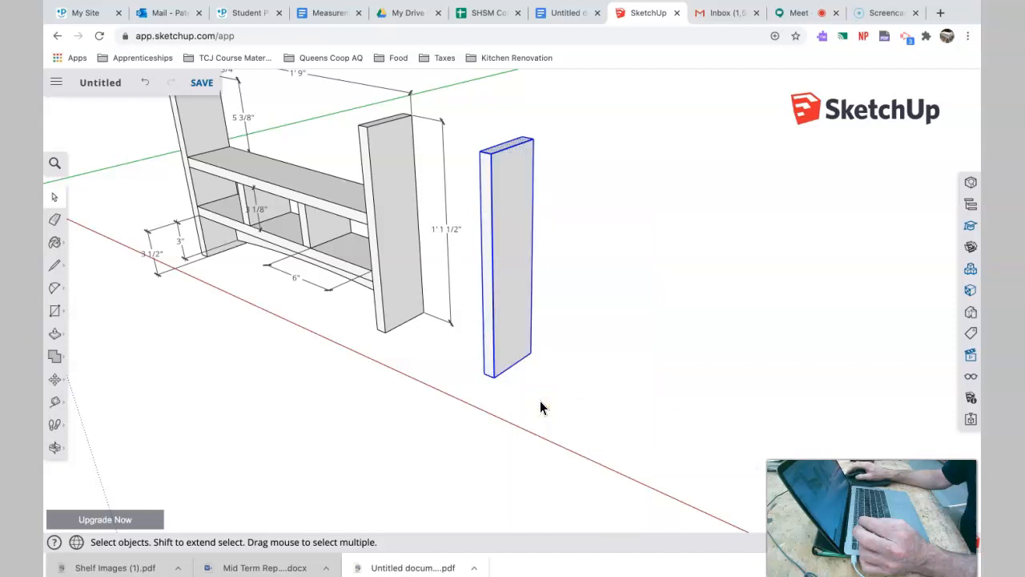
left_click(538, 402)
left_click(429, 192)
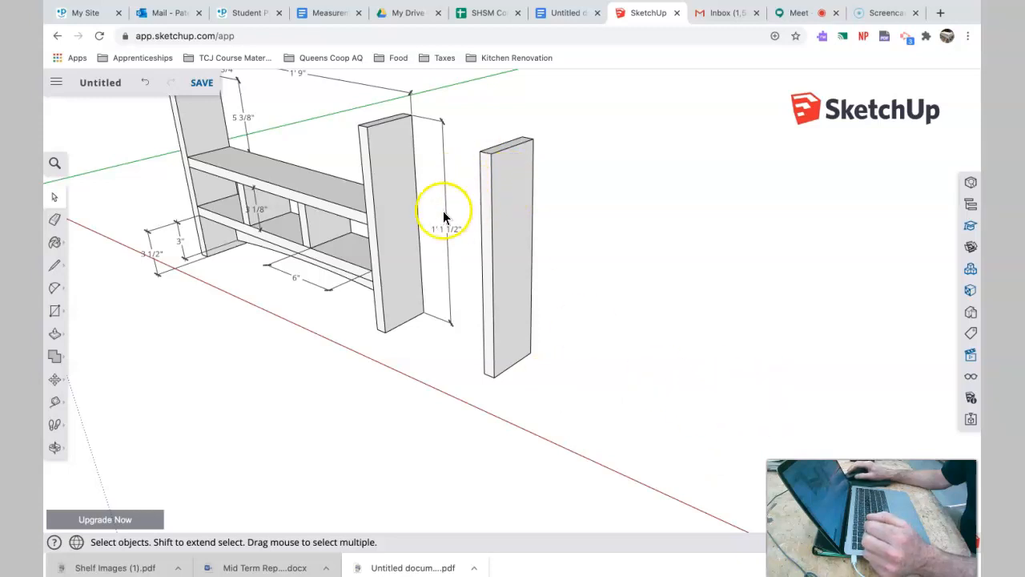
Step: Place a guide line parallel to the board's bottom edge, offset along the red axis by the shelf's 1' 9" overall length
middle_click_drag(393, 222, 565, 292)
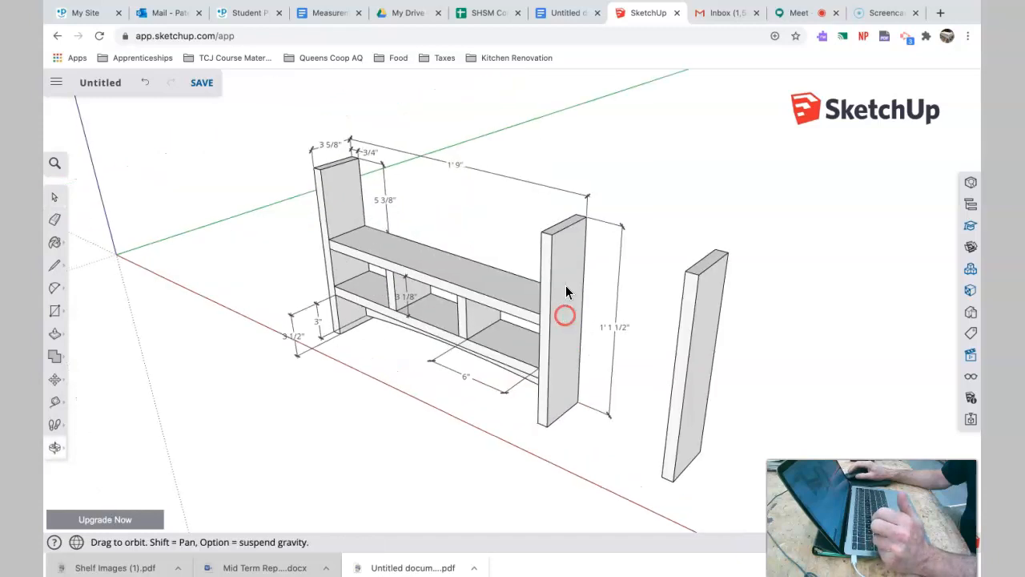
scroll(450, 172, "down", 3)
scroll(451, 171, "up", 5)
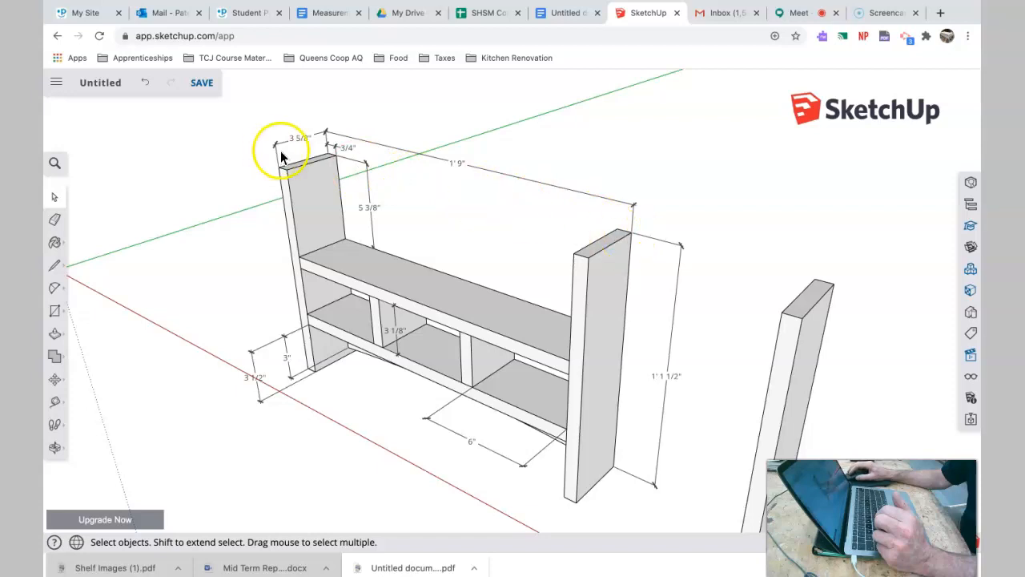
scroll(653, 270, "down", 5)
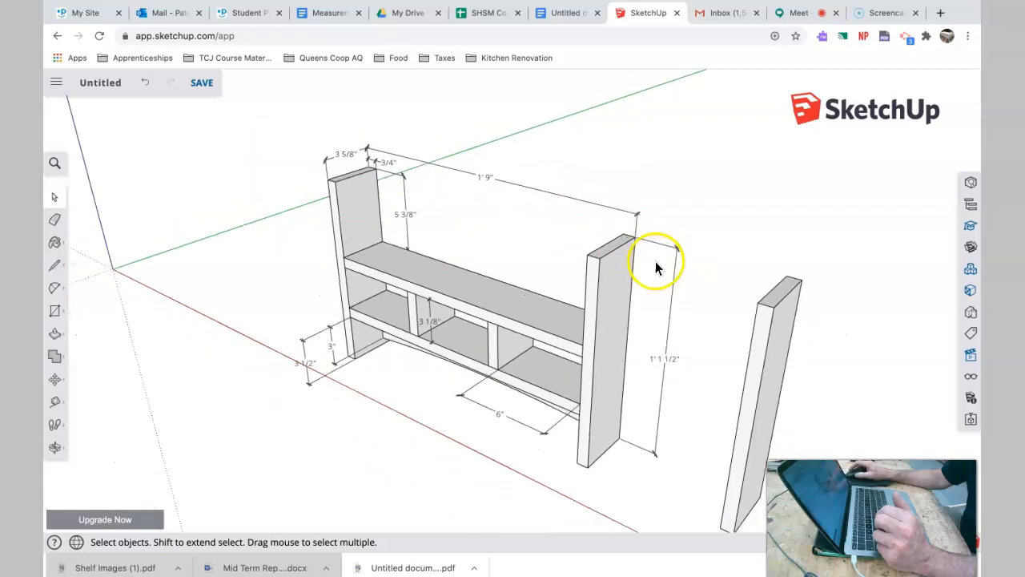
middle_click_drag(656, 262, 765, 212)
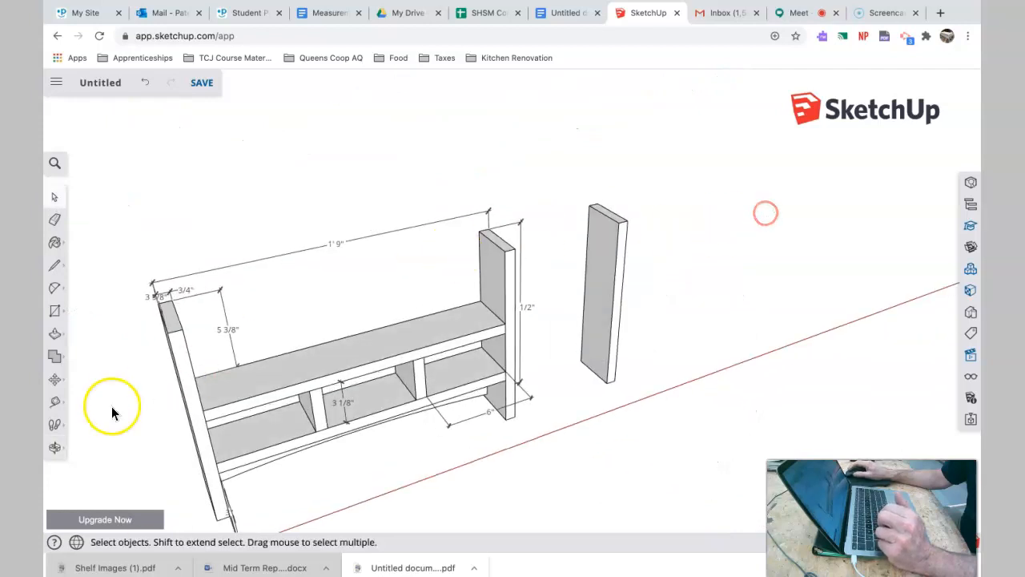
left_click(54, 403)
left_click(90, 345)
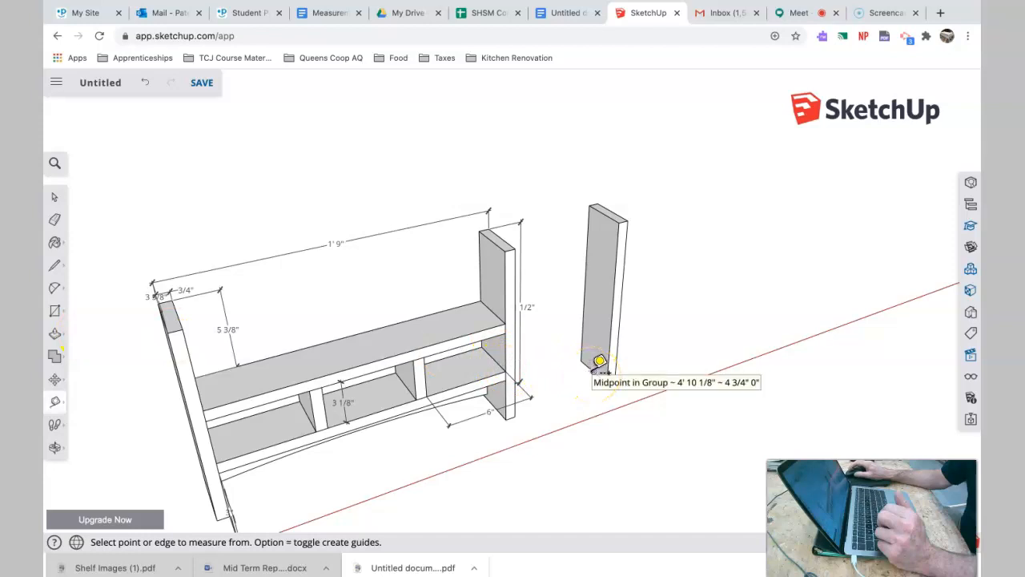
left_click(599, 364)
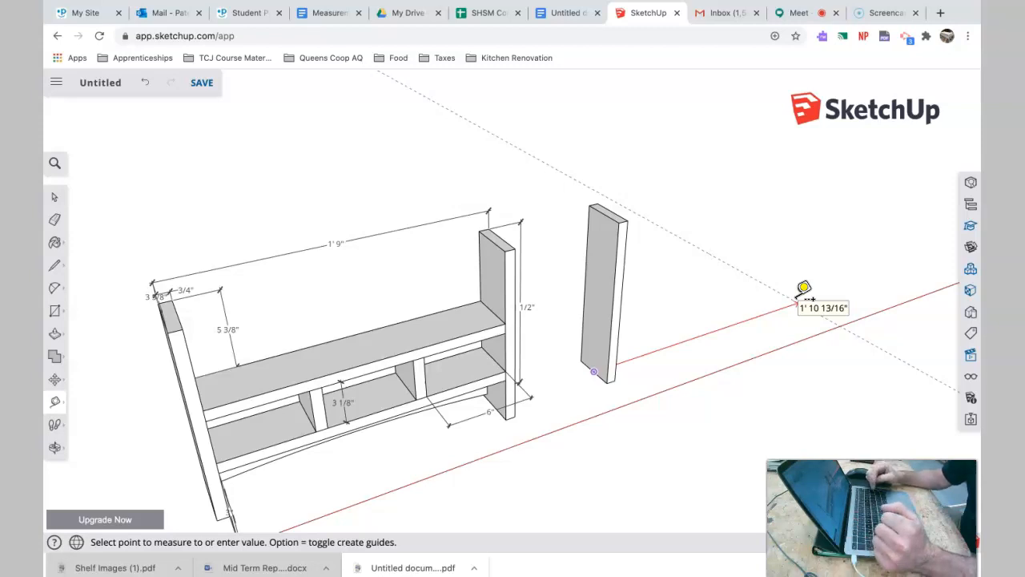
key("Return")
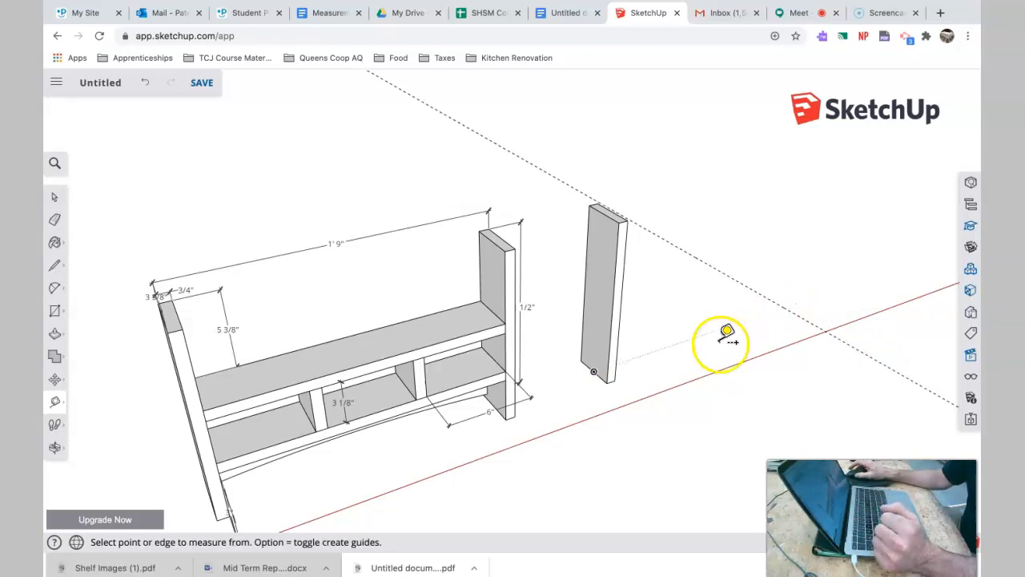
left_click(55, 197)
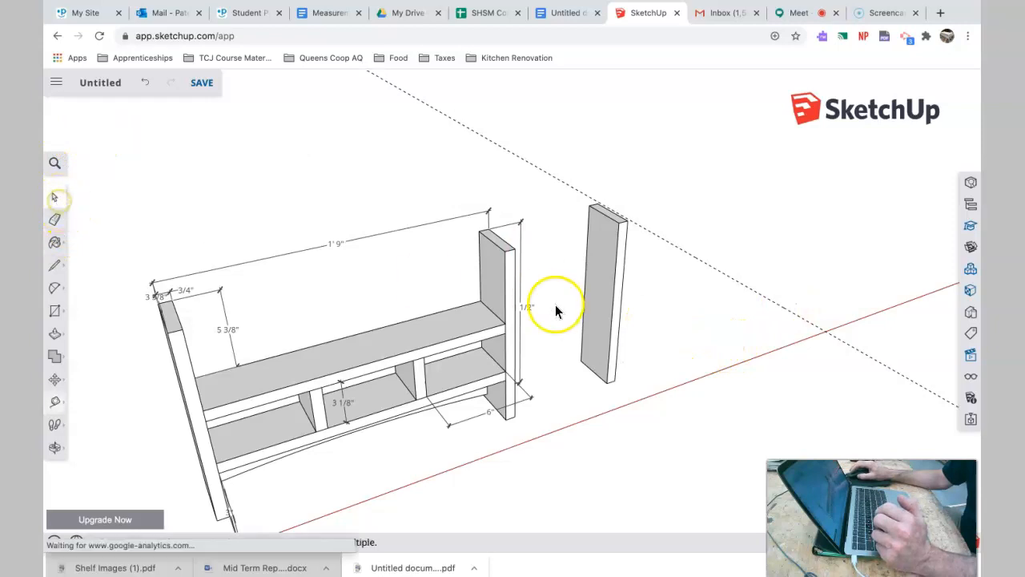
key("o")
left_click_drag(756, 301, 517, 287)
middle_click_drag(515, 286, 590, 277)
scroll(746, 341, "up", 2)
scroll(745, 341, "down", 5)
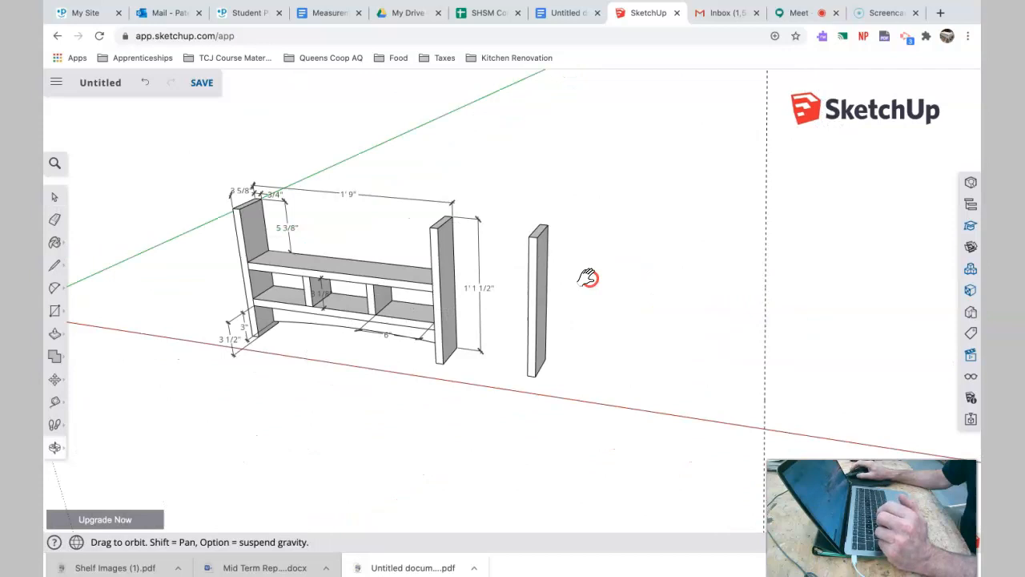
left_click(54, 380)
left_click(543, 300)
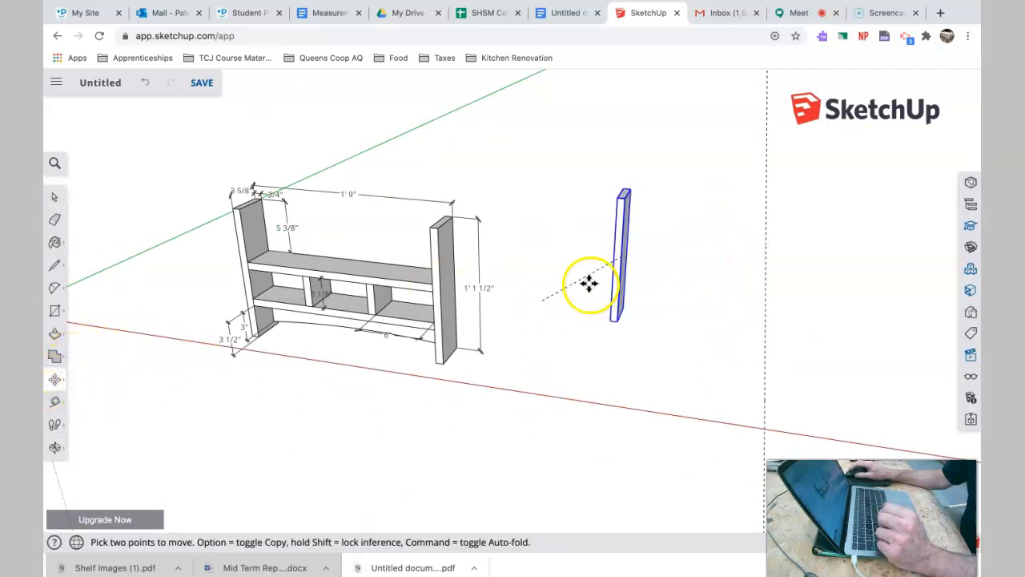
key("Escape")
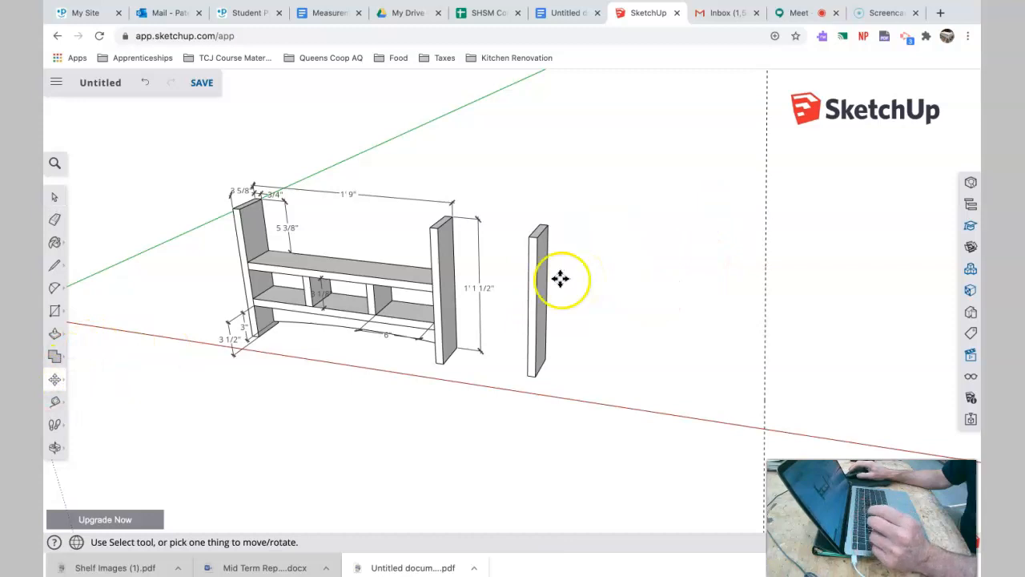
left_click(56, 198)
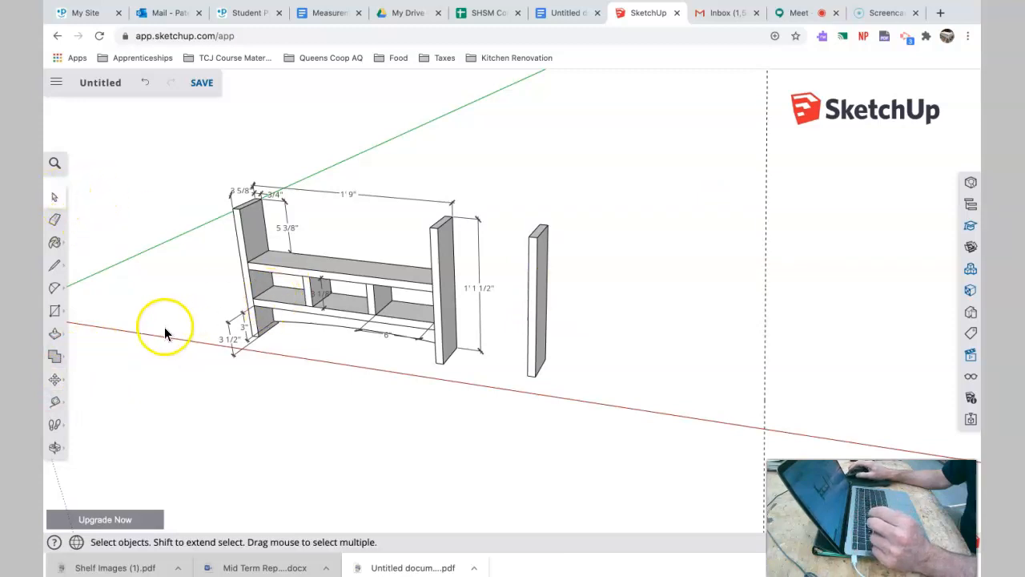
Step: Try to copy the grouped board along the red axis, starting from a point on its side face
left_click(56, 382)
left_click(88, 357)
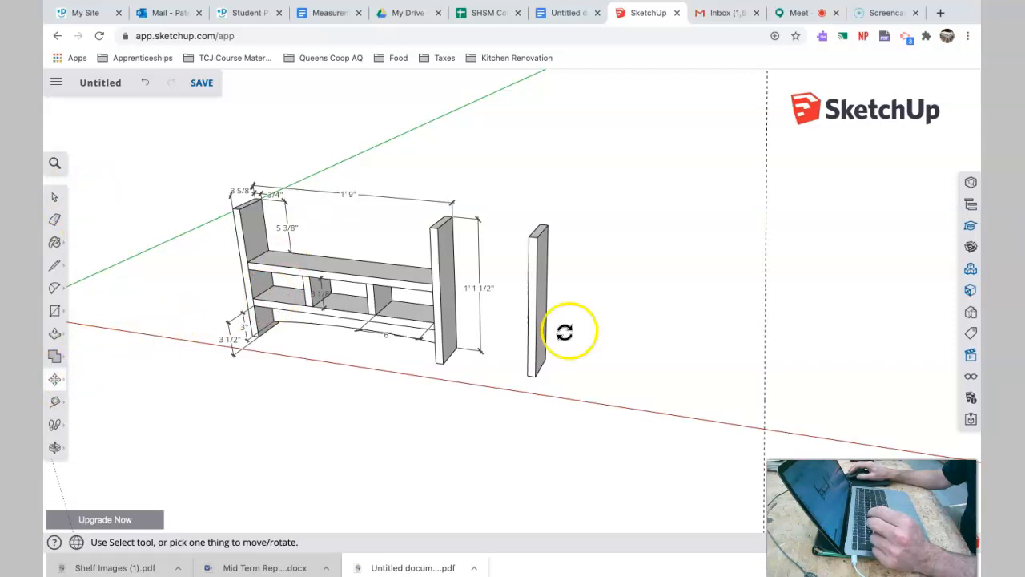
middle_click_drag(580, 365, 682, 346)
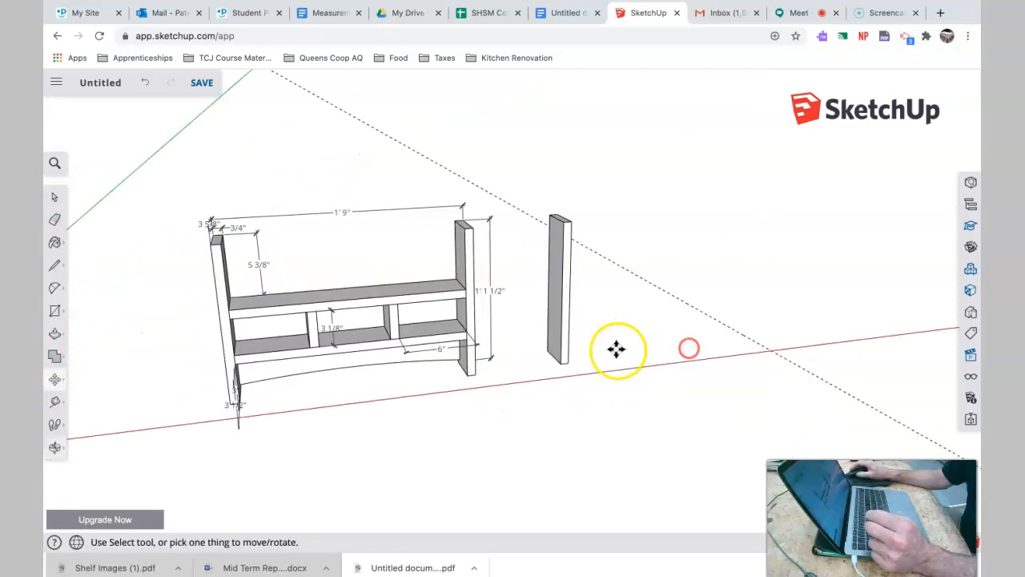
scroll(579, 355, "down", 3)
scroll(574, 351, "up", 5)
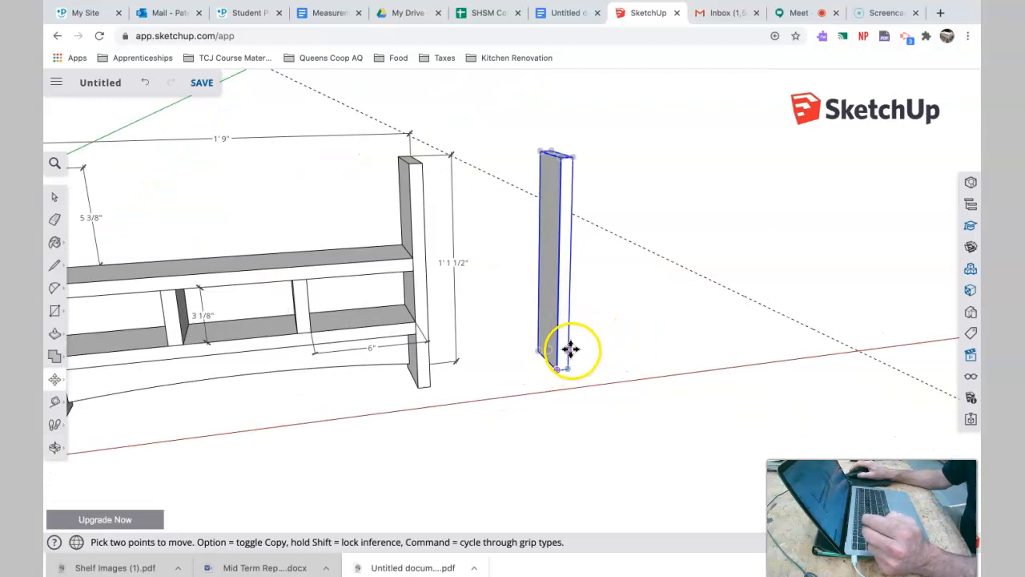
middle_click_drag(570, 347, 450, 324)
key("m")
middle_click_drag(536, 322, 494, 317)
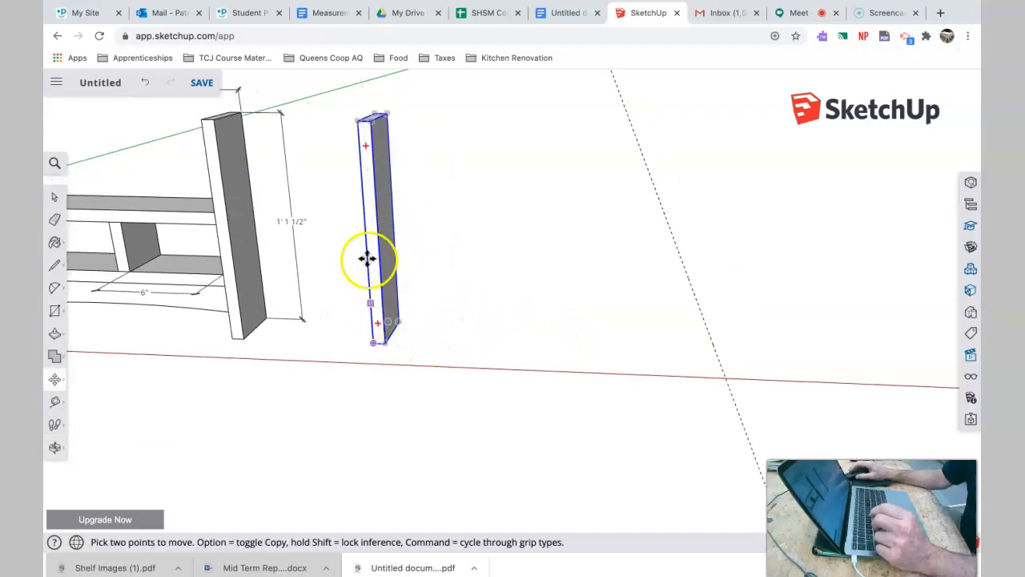
left_click(382, 164)
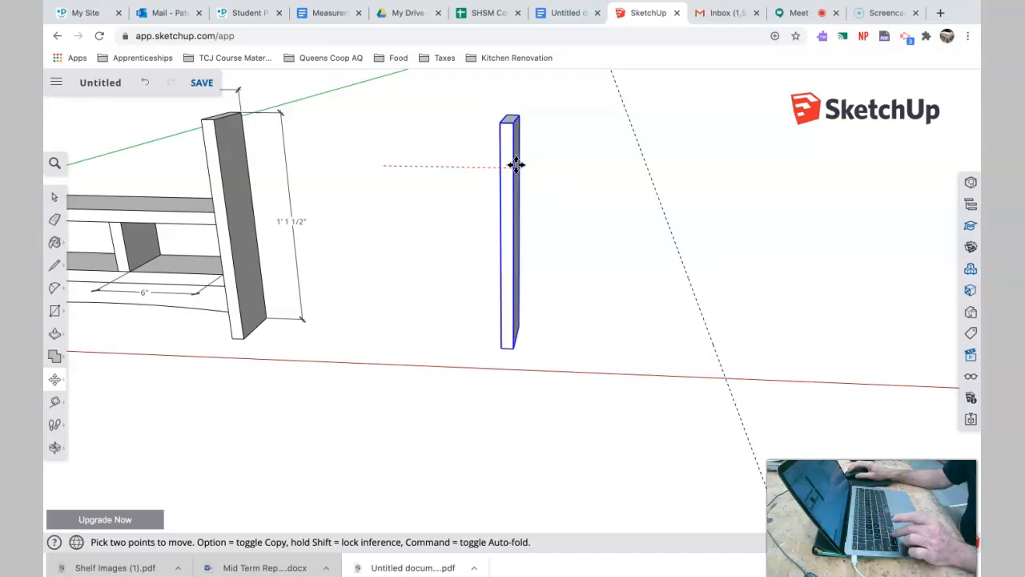
key("alt")
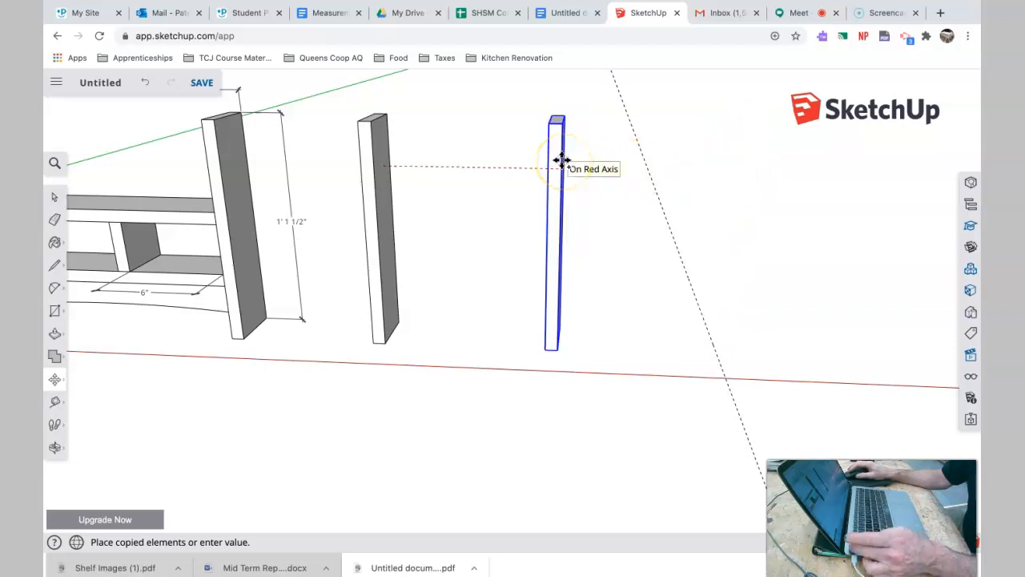
key("Escape")
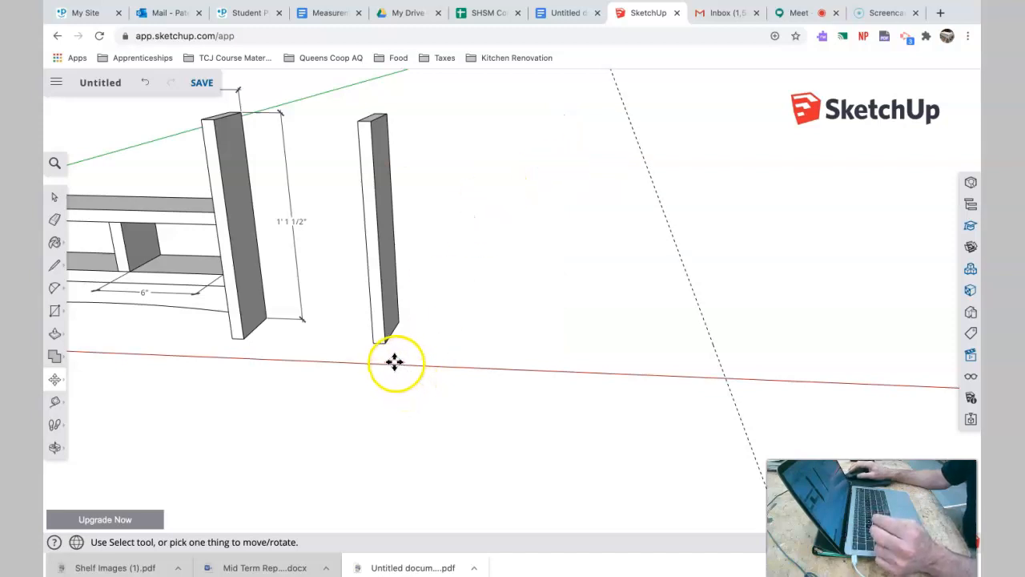
Step: Copy the board along the red axis from its bottom outer corner, placing the copy's corner on the guide line
left_click(385, 332)
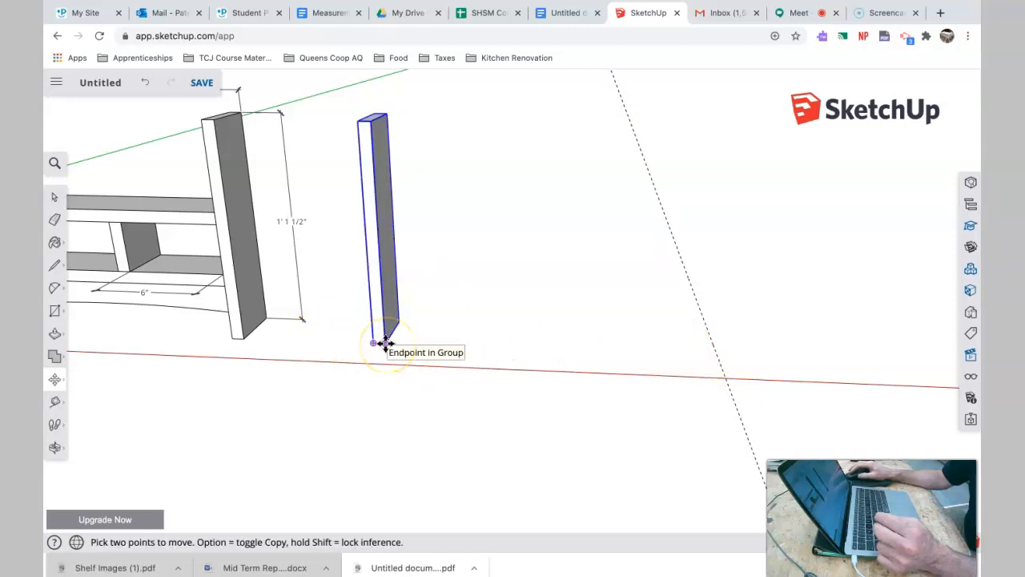
scroll(386, 342, "up", 5)
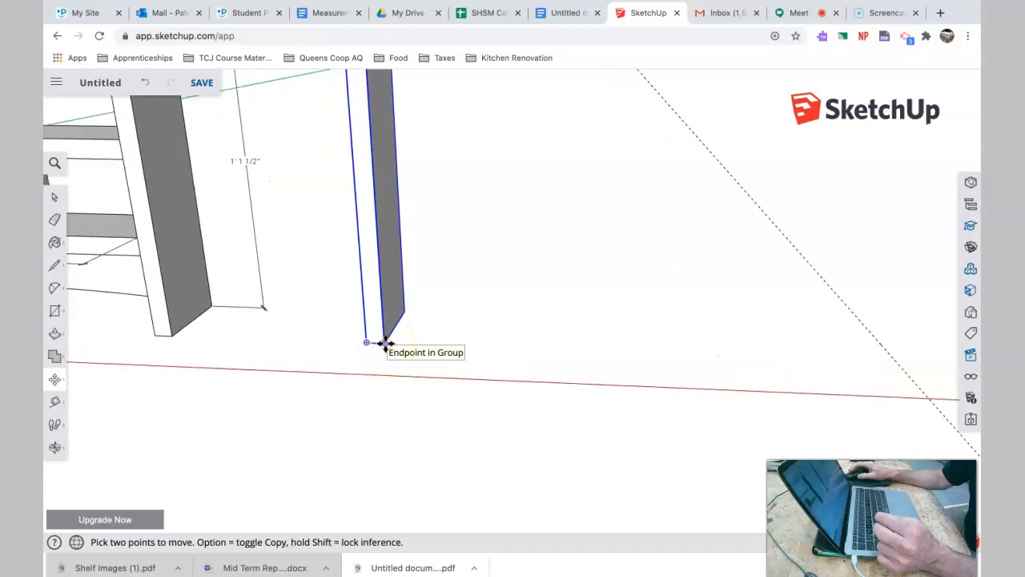
left_click_drag(381, 341, 610, 347)
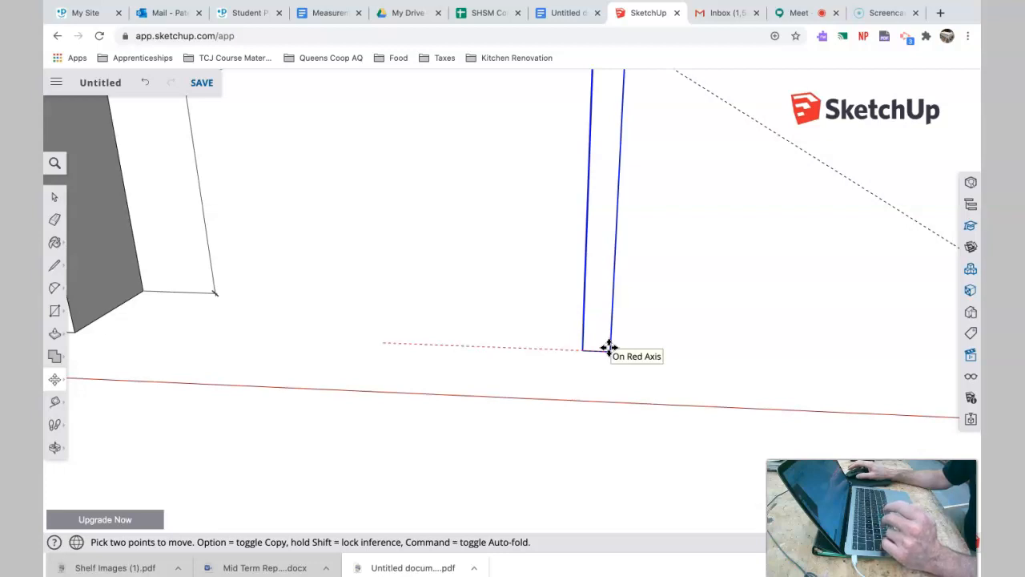
mouse_move(691, 348)
left_mouse_down()
mouse_move(668, 347)
mouse_move(713, 348)
mouse_move(679, 355)
left_mouse_up()
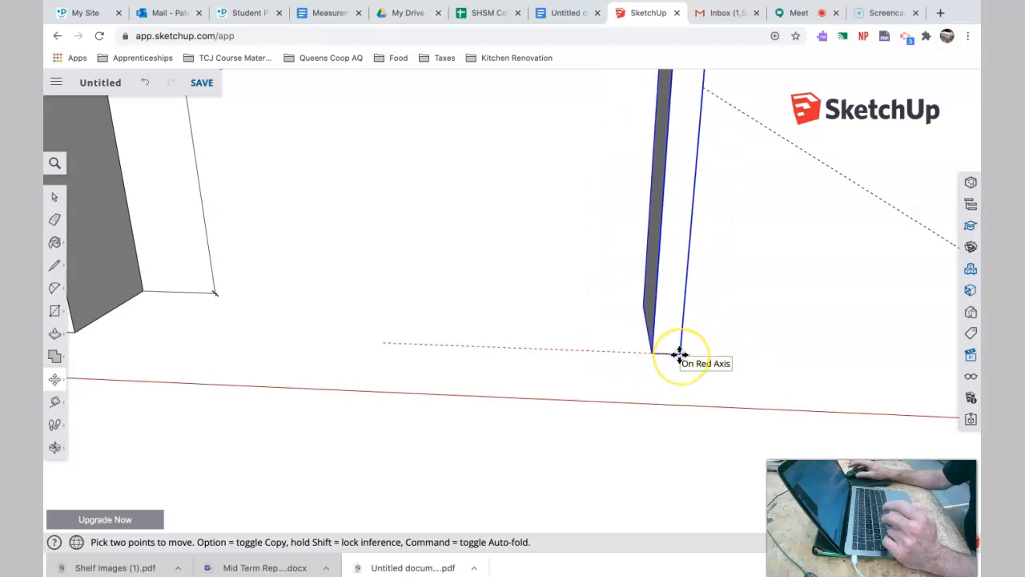
key("alt")
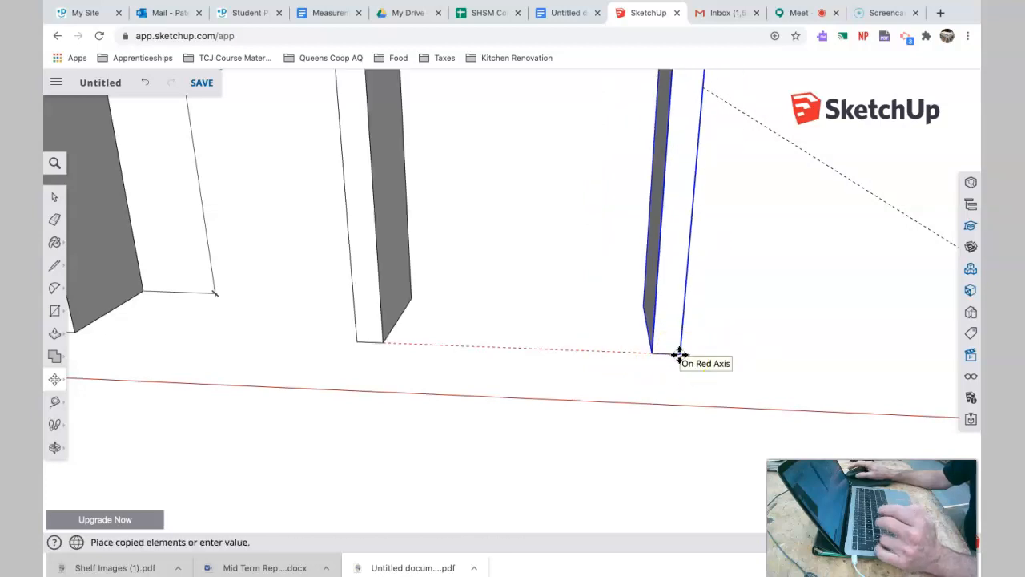
scroll(680, 355, "up", 2)
scroll(679, 355, "down", 2)
mouse_move(679, 353)
middle_mouse_down()
mouse_move(524, 350)
mouse_move(551, 346)
middle_mouse_up()
left_click_drag(551, 346, 673, 391)
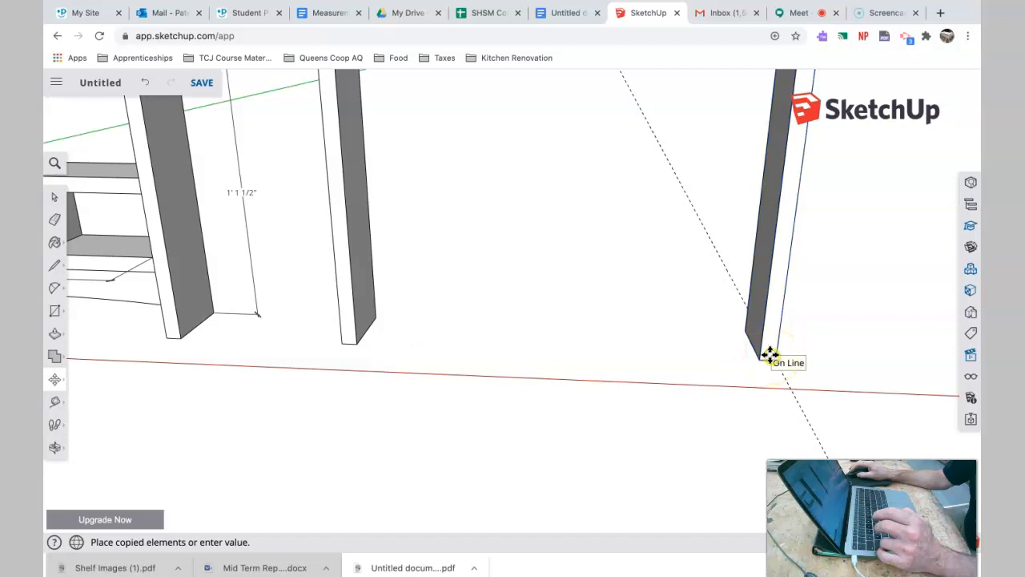
left_click(770, 355)
left_click(725, 401)
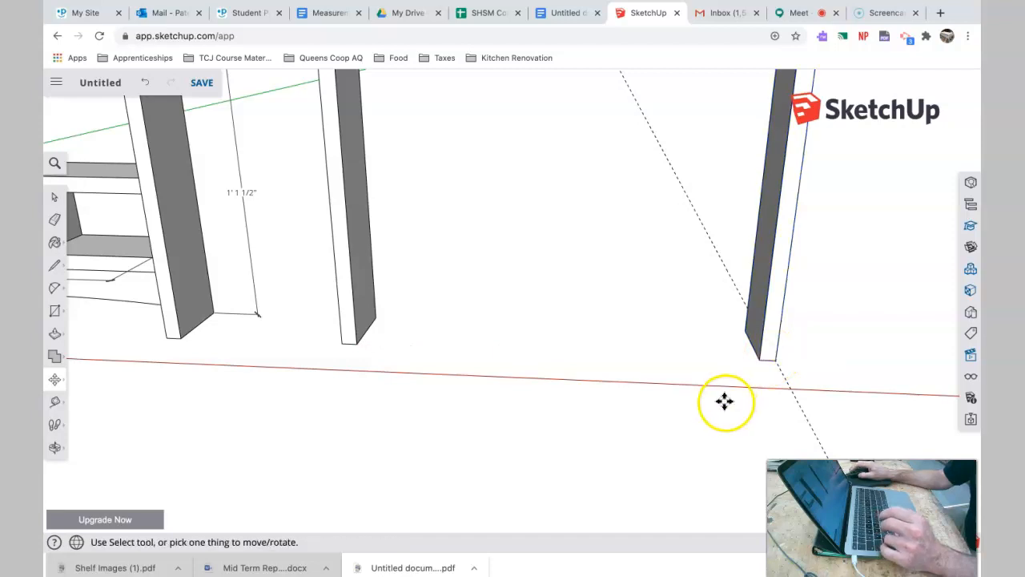
left_click(55, 200)
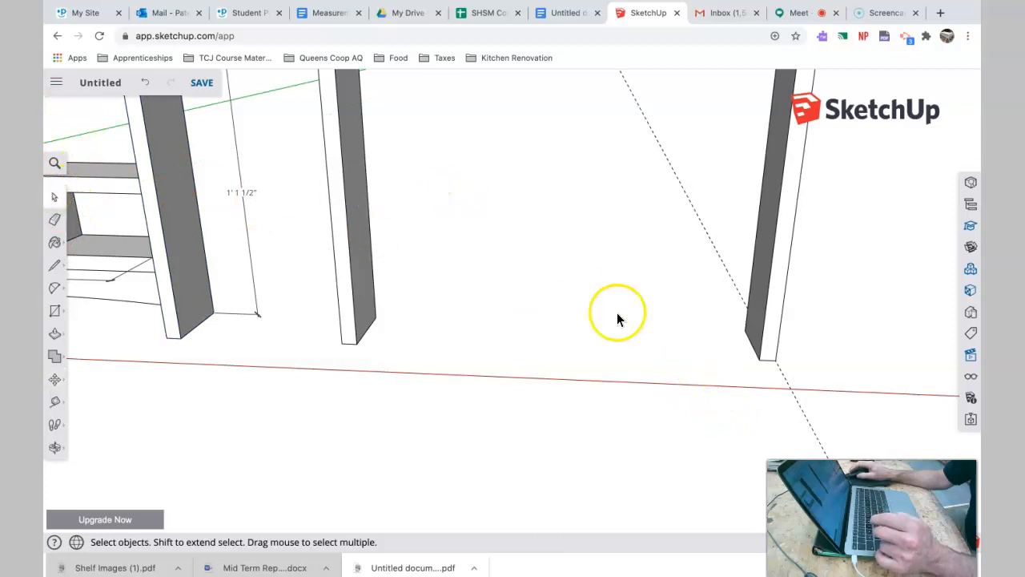
scroll(617, 319, "down", 6)
key("o")
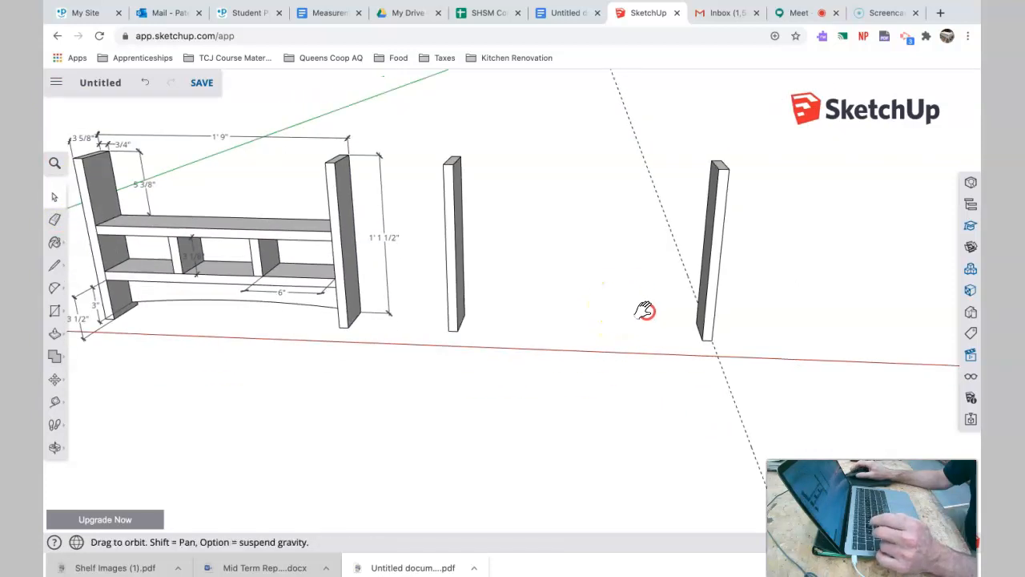
middle_click_drag(646, 310, 650, 314, "shift")
middle_click_drag(304, 246, 232, 286, "shift")
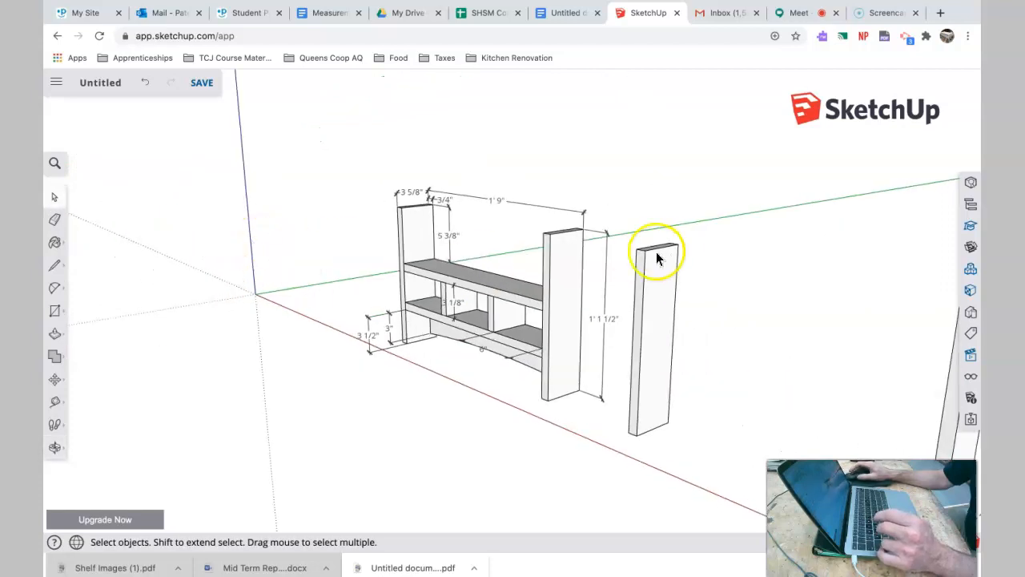
Step: Place a horizontal guide line on the first side board's inner face, 5 3/8" below its top edge
scroll(430, 243, "up", 3)
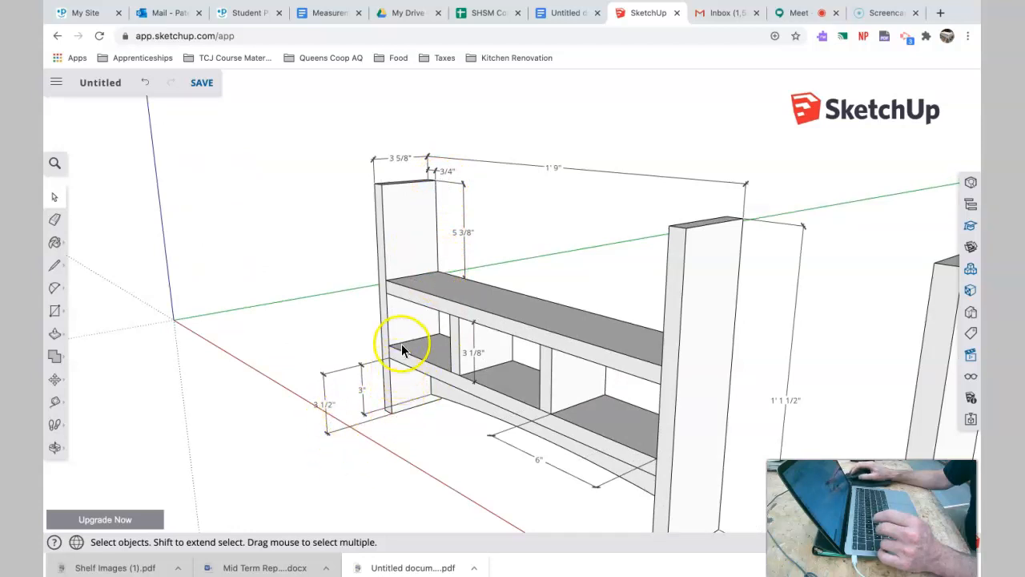
scroll(626, 387, "down", 5)
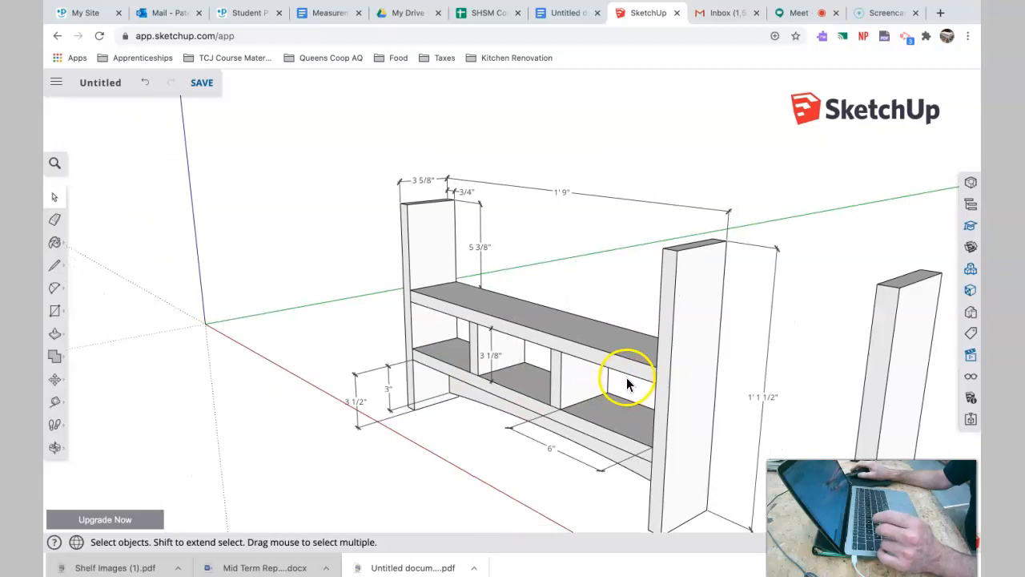
middle_click_drag(639, 368, 499, 357)
scroll(513, 364, "up", 3)
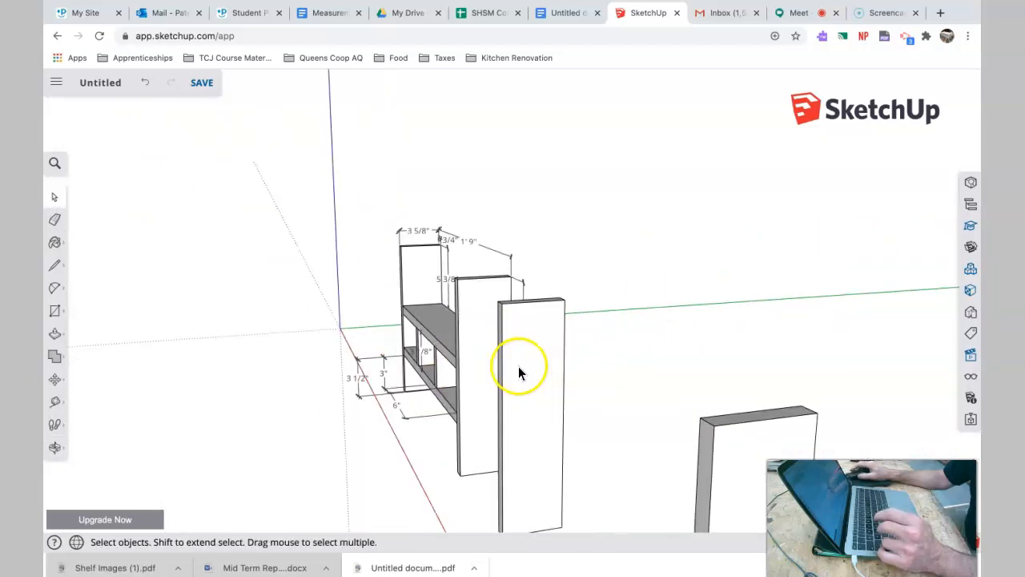
left_click(57, 403)
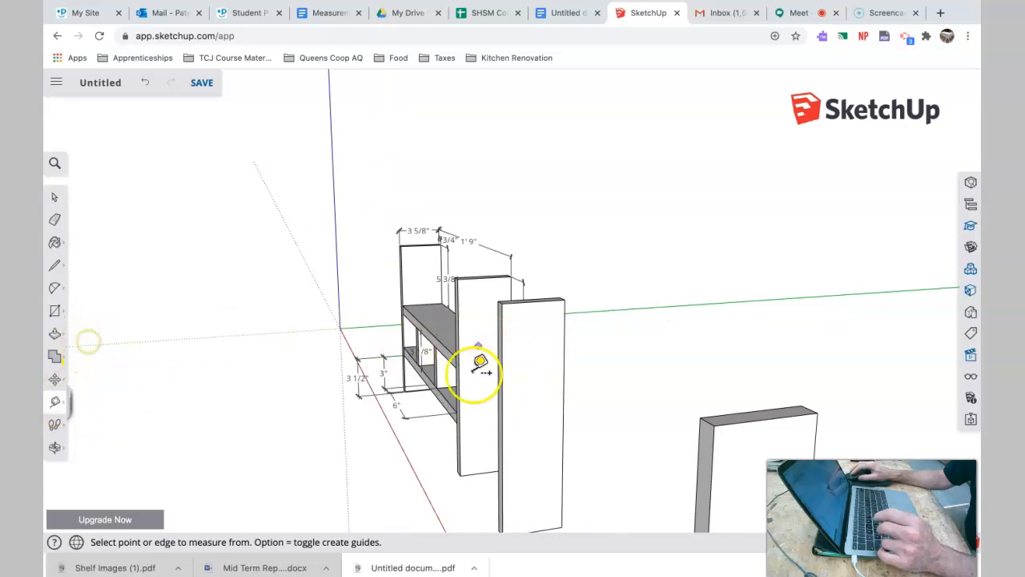
middle_click_drag(481, 315, 481, 259)
left_click(545, 164)
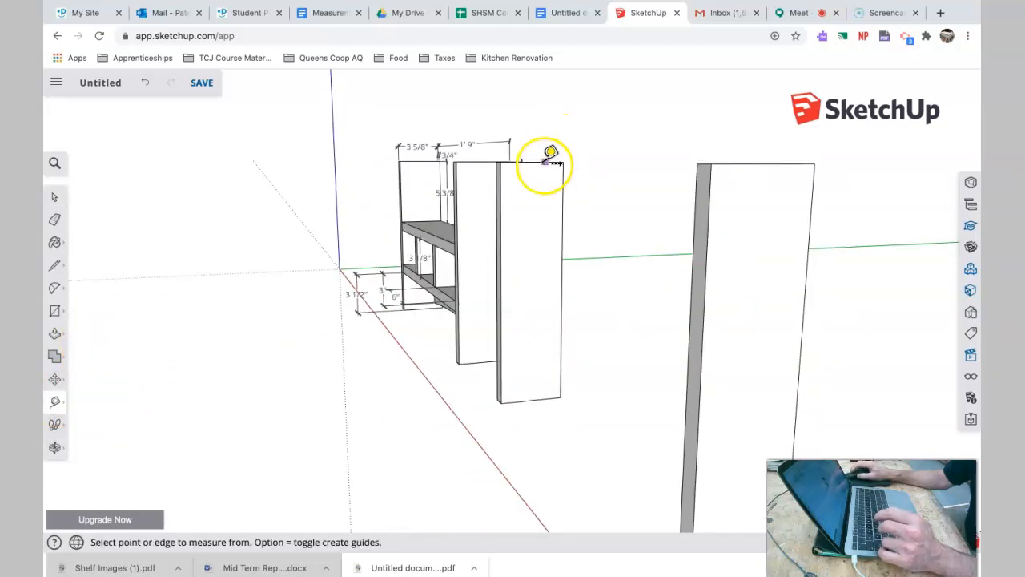
left_click(545, 163)
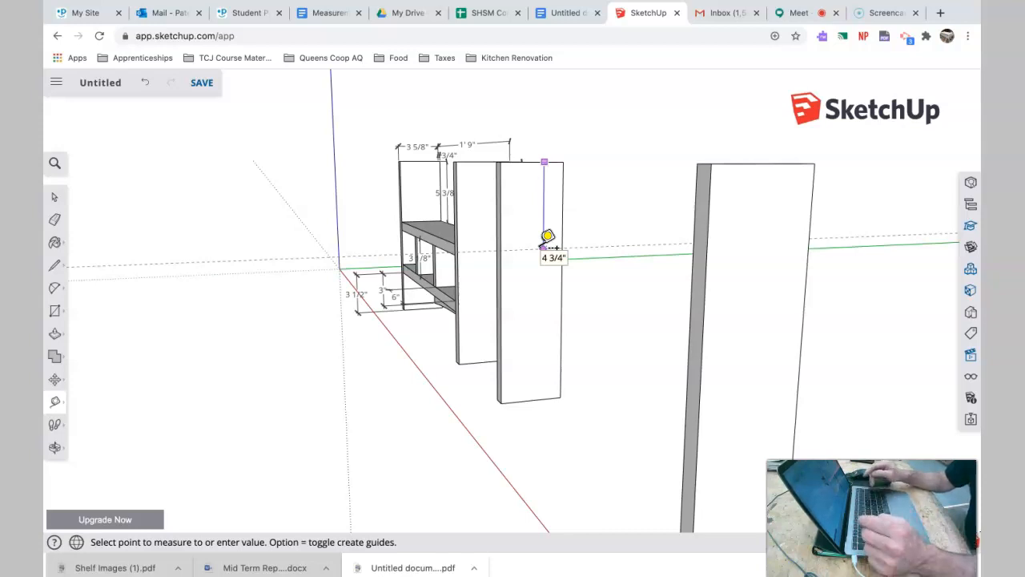
key("Escape")
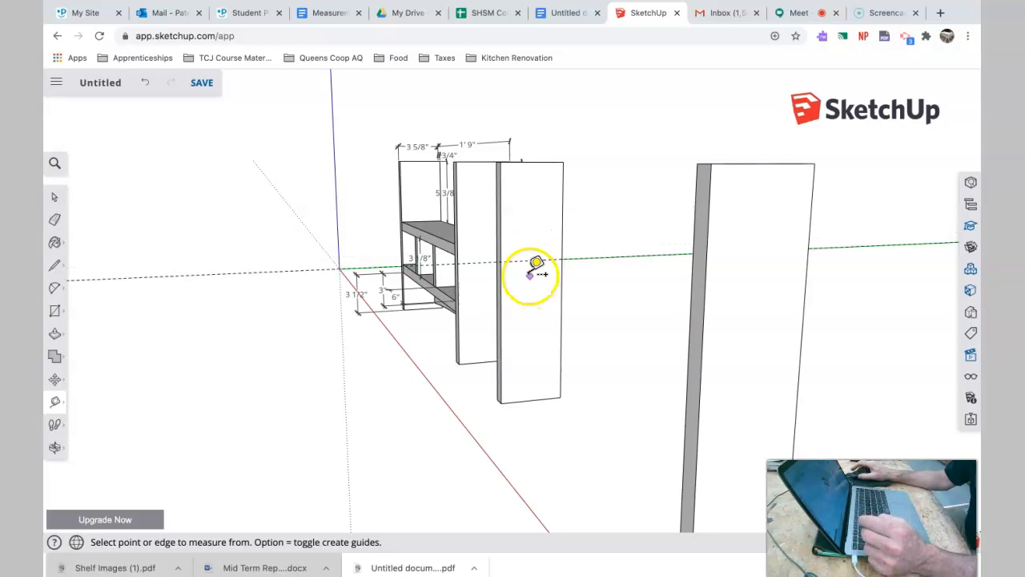
Step: Add a parallel guide line 3/4" below the upper shelf guide to mark the shelf's thickness
scroll(538, 256, "up", 5)
scroll(534, 255, "up", 2)
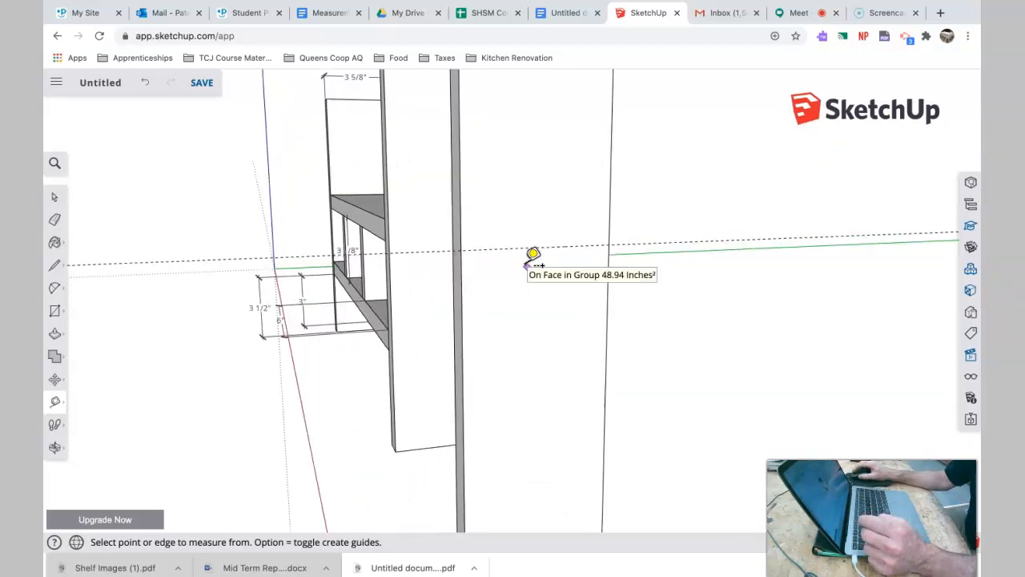
left_click(542, 253)
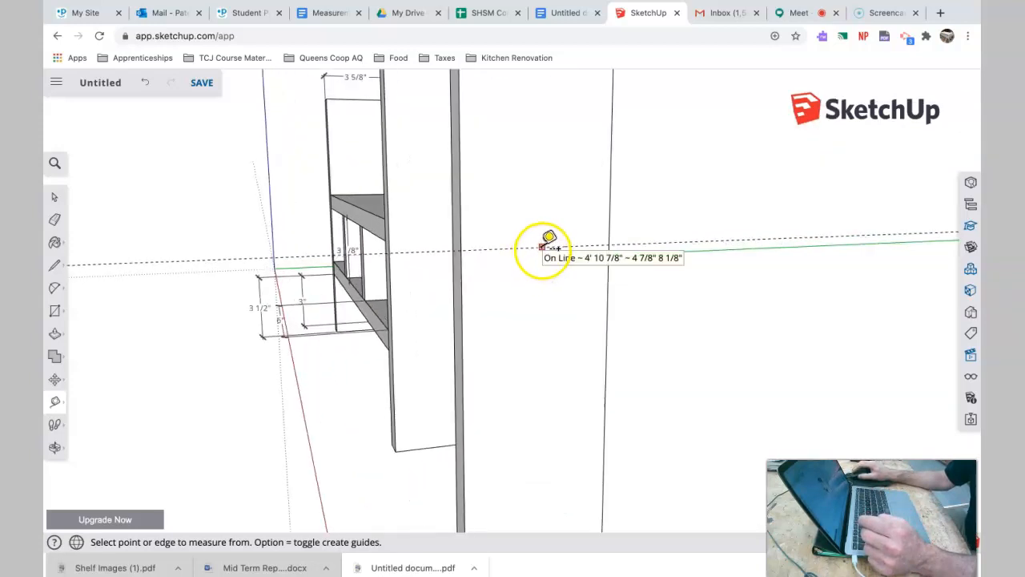
left_click(542, 248)
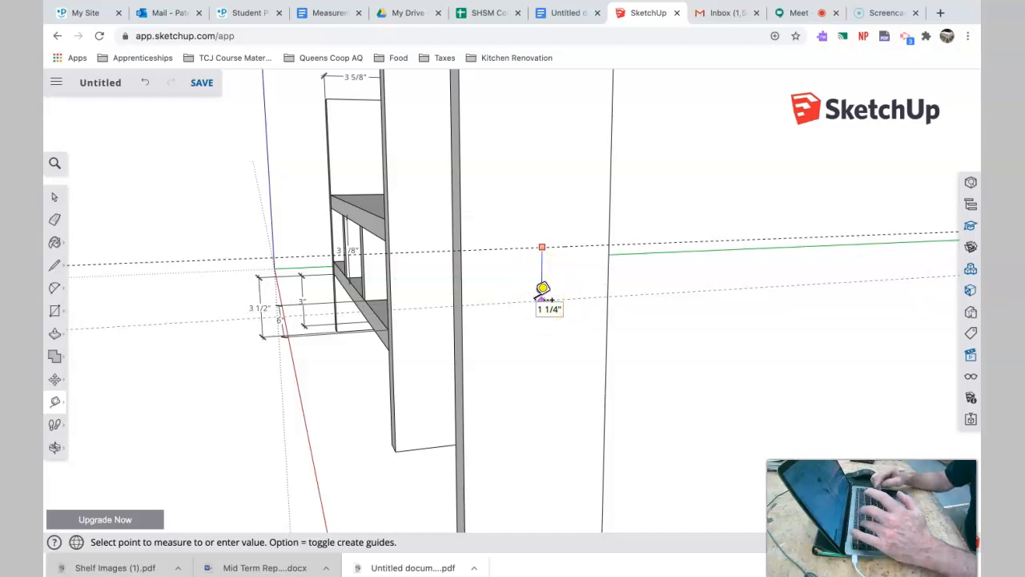
left_click(542, 288)
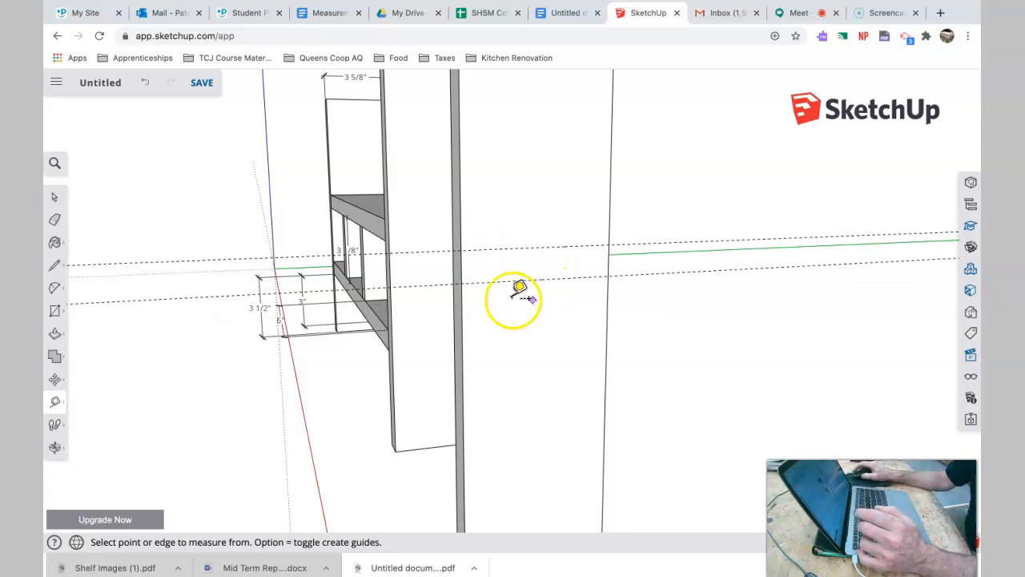
Step: Place a guide line 3 1/2" above the bottom edge of the side board's inner face for the lower shelf
scroll(535, 285, "up", 3)
scroll(533, 286, "down", 8)
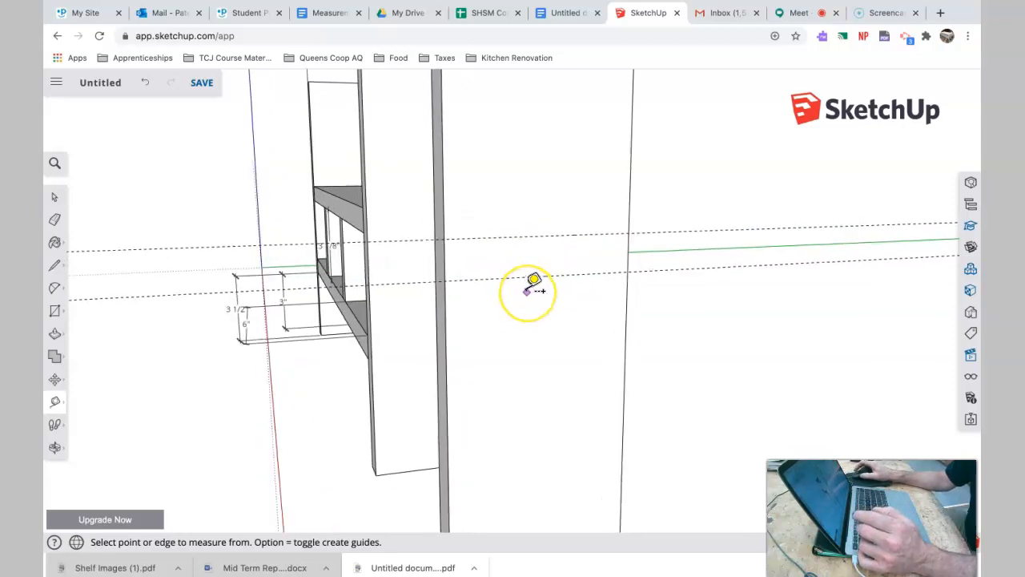
middle_click_drag(531, 280, 634, 281)
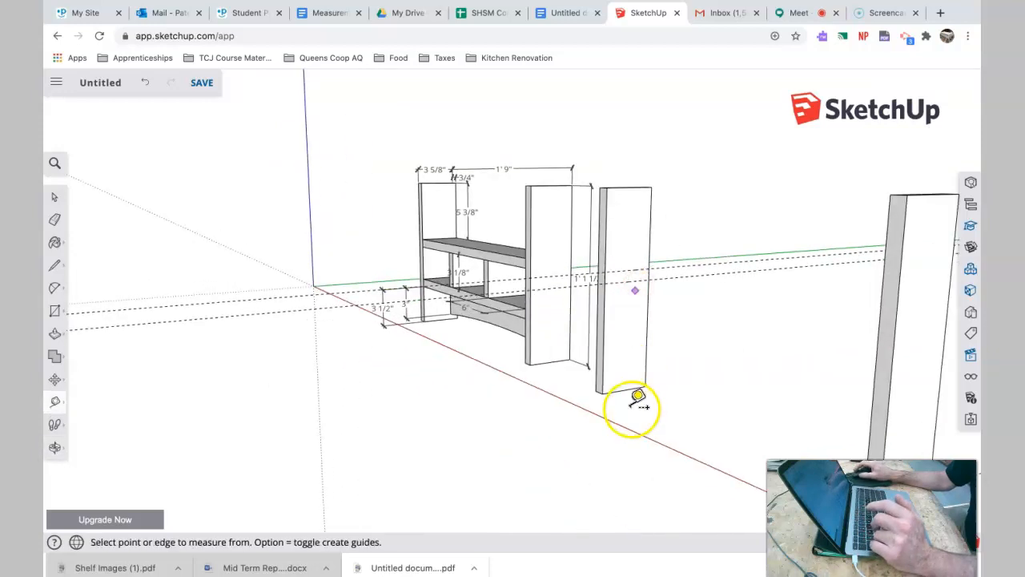
scroll(625, 372, "up", 5)
scroll(631, 401, "up", 1)
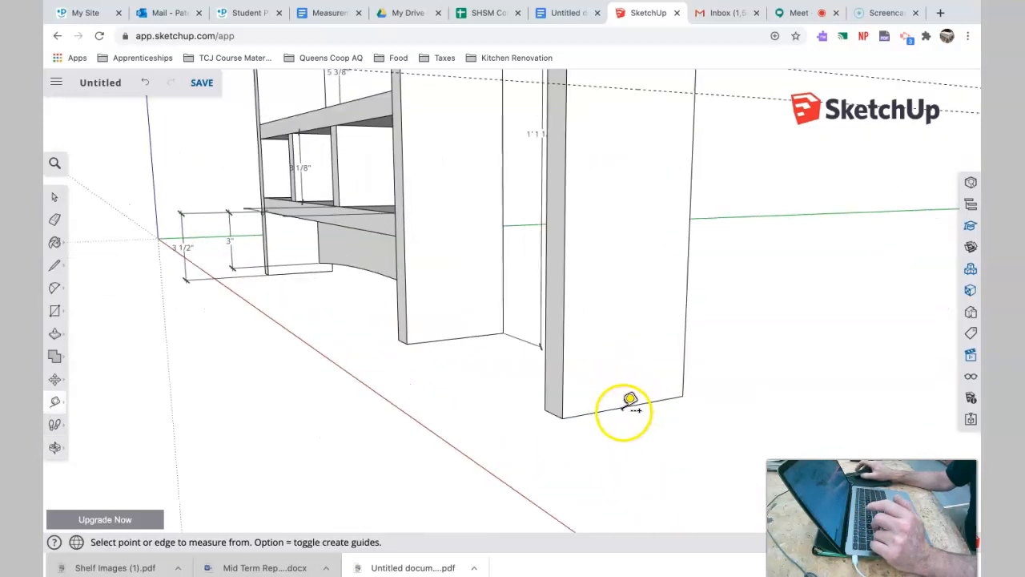
left_click(626, 407)
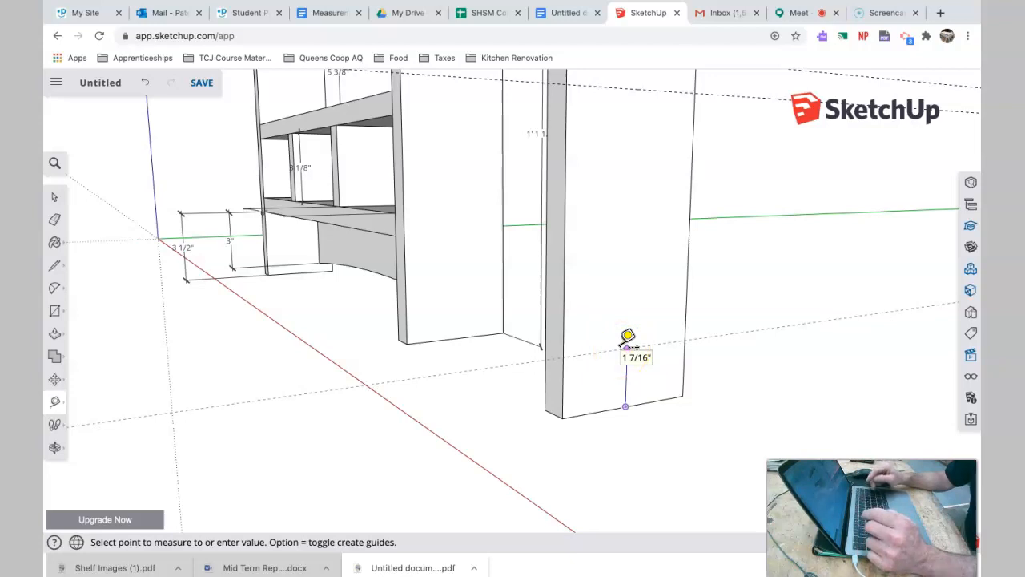
key("Return")
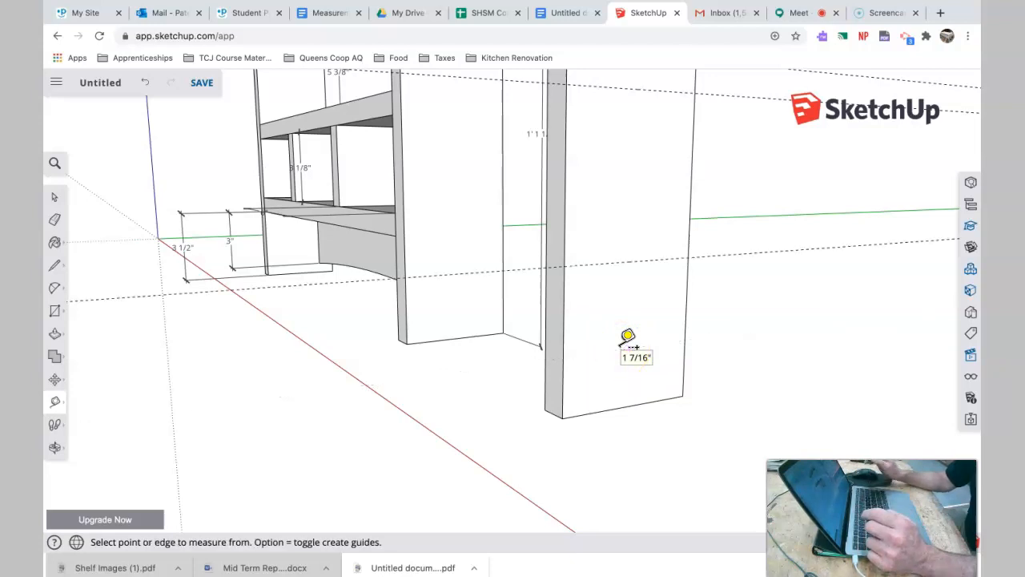
Step: Add a parallel guide line 3/4" above the lower shelf guide on the same face
left_click(616, 262)
left_click(621, 210)
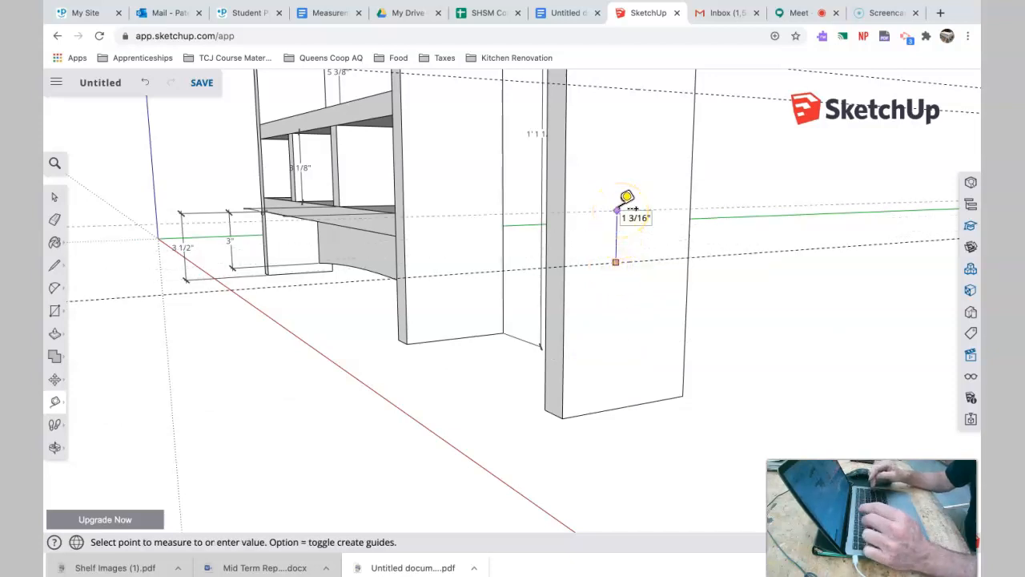
left_click(629, 198)
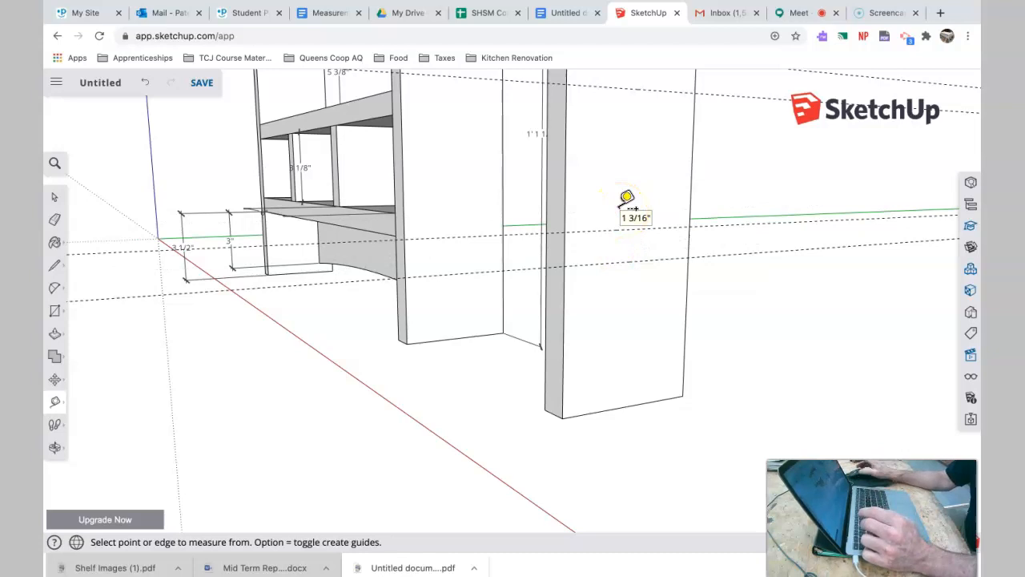
Step: Draw full-width rectangles between the lower and upper pairs of guide lines on the side board's inner face
left_click(56, 312)
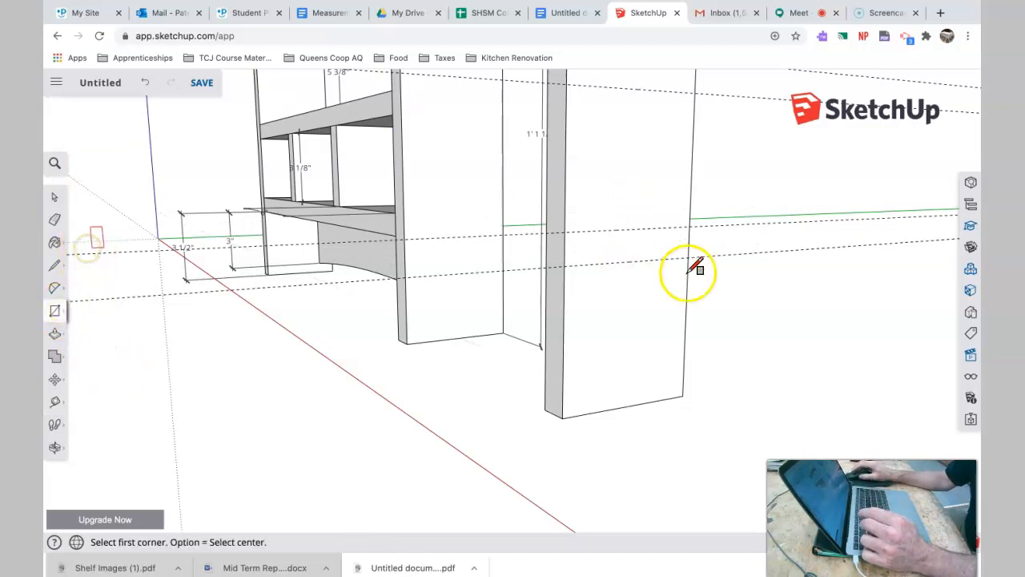
left_click(564, 232)
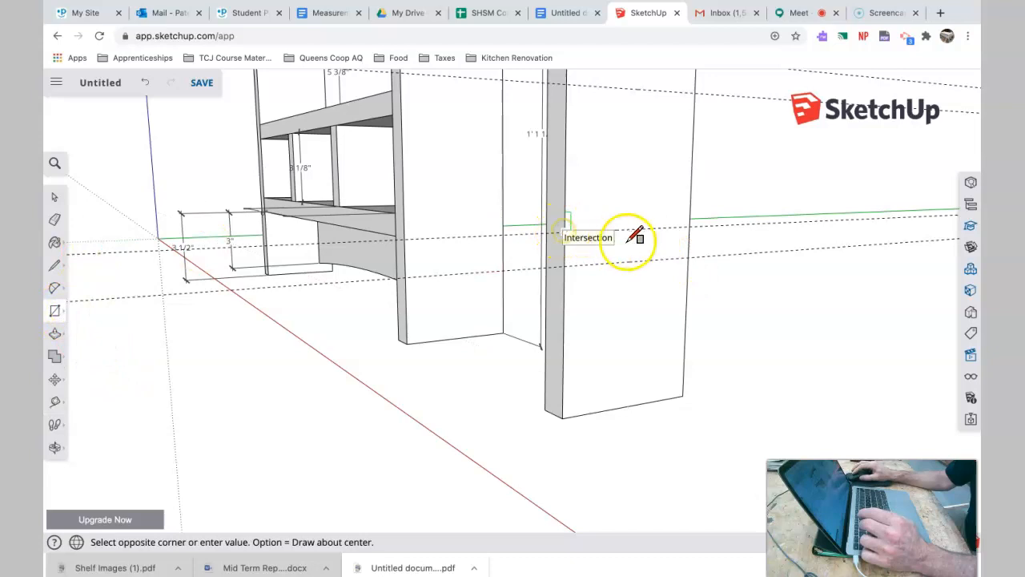
left_click(689, 257)
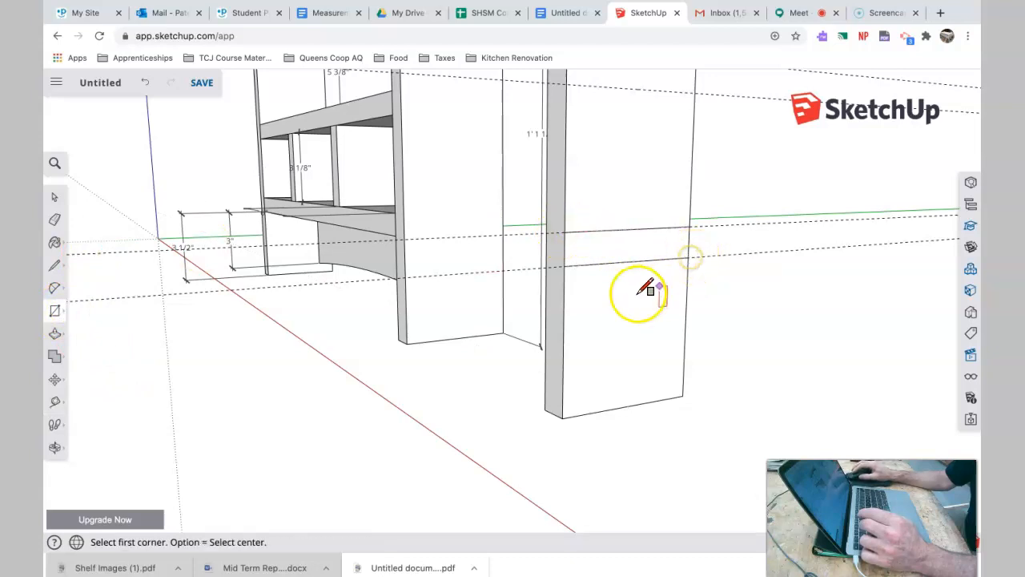
middle_click_drag(627, 293, 614, 383)
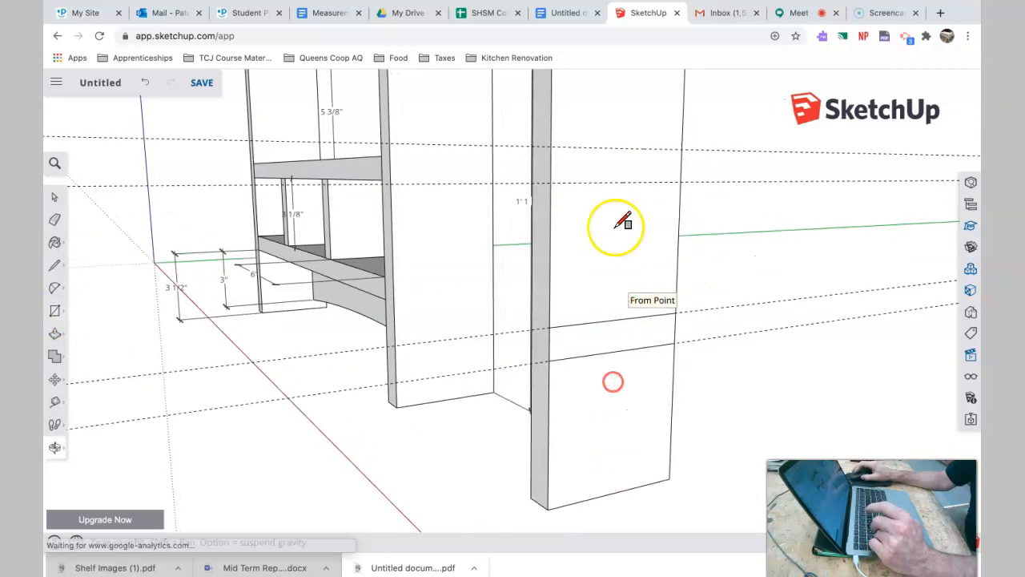
left_click(551, 147)
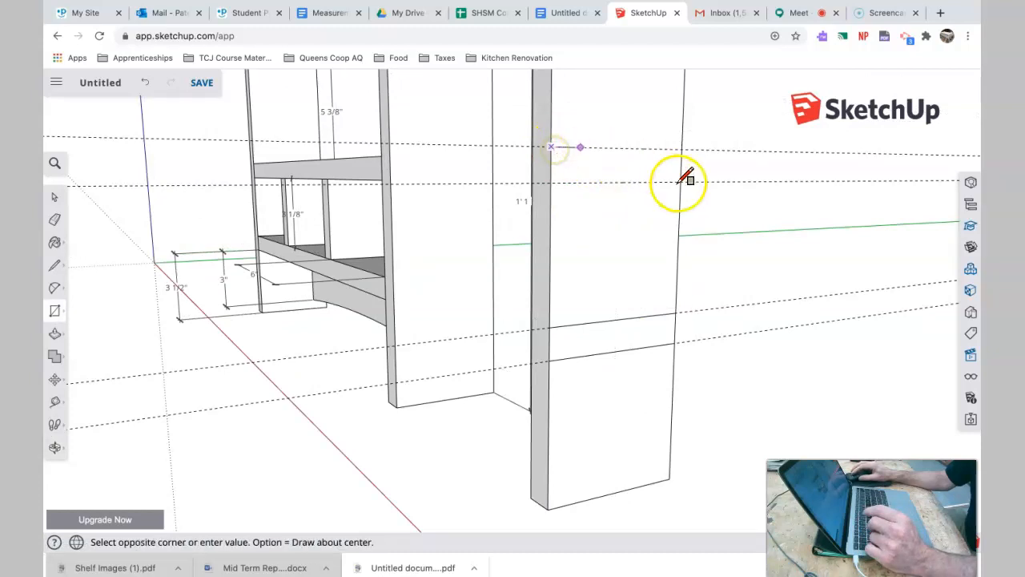
left_click(683, 183)
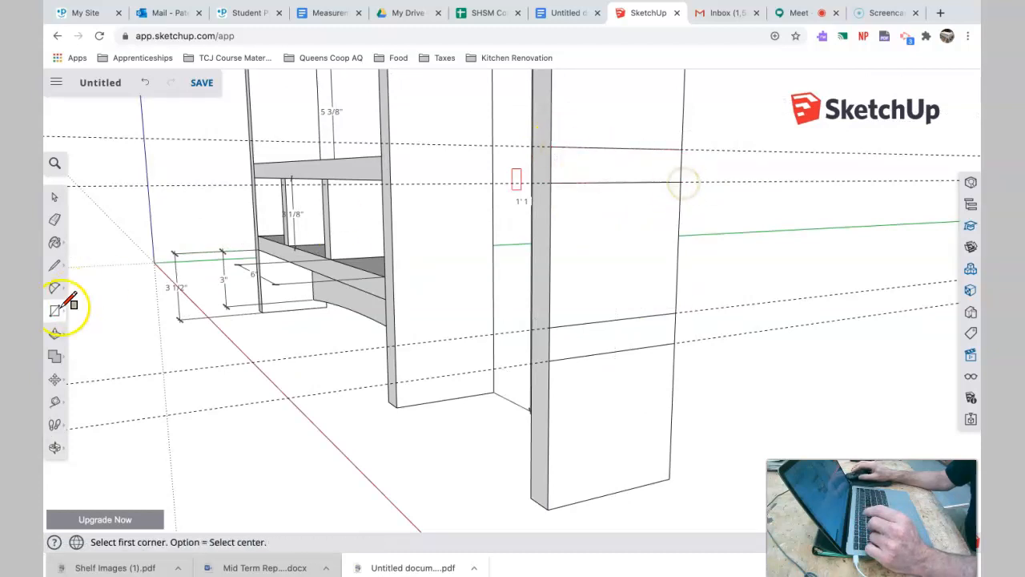
Step: Push/Pull the upper rectangle across the gap to meet the opposite side board, forming the top shelf
left_click(55, 339)
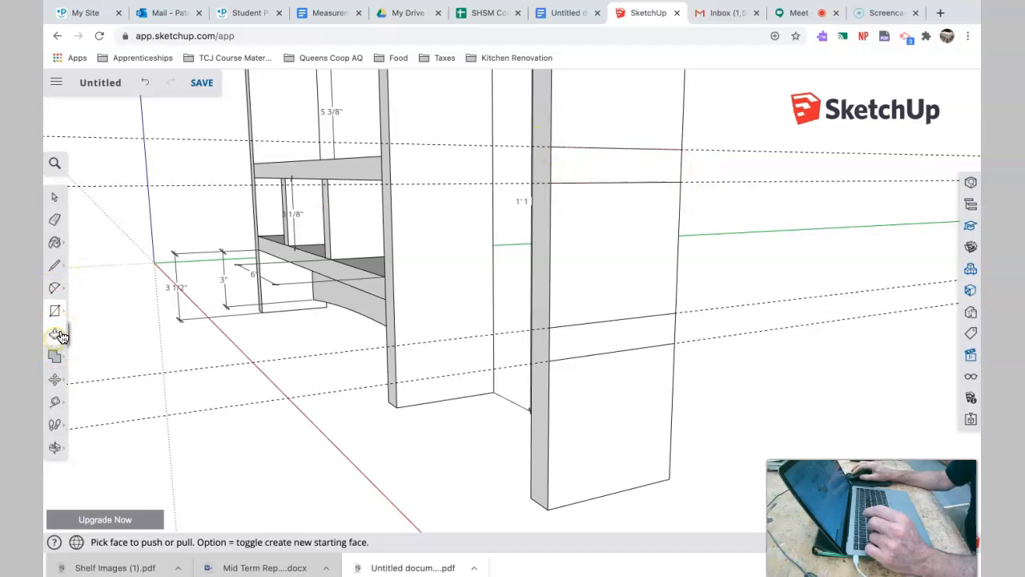
scroll(597, 453, "down", 5)
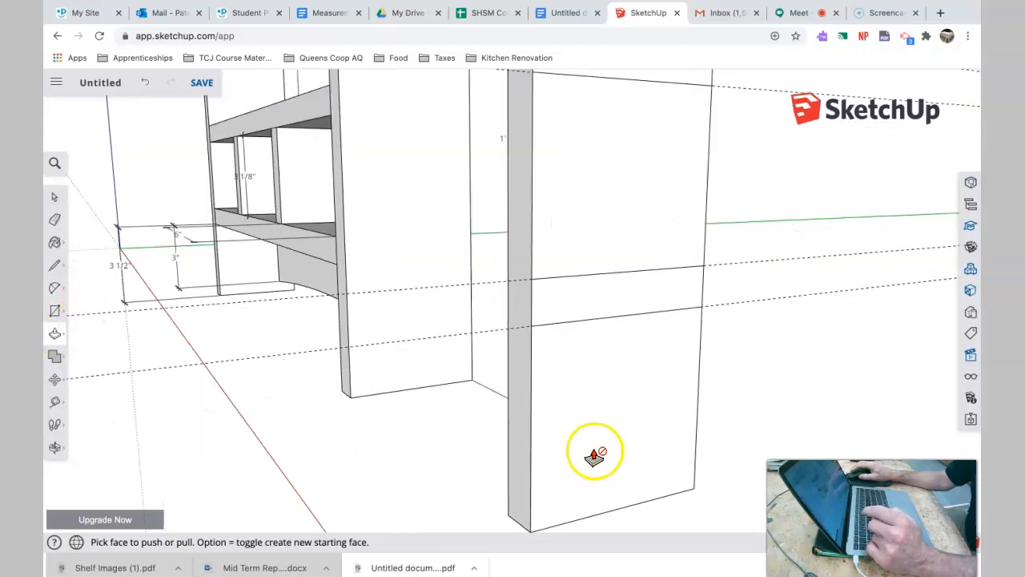
scroll(597, 452, "down", 2)
middle_click_drag(599, 454, 293, 412)
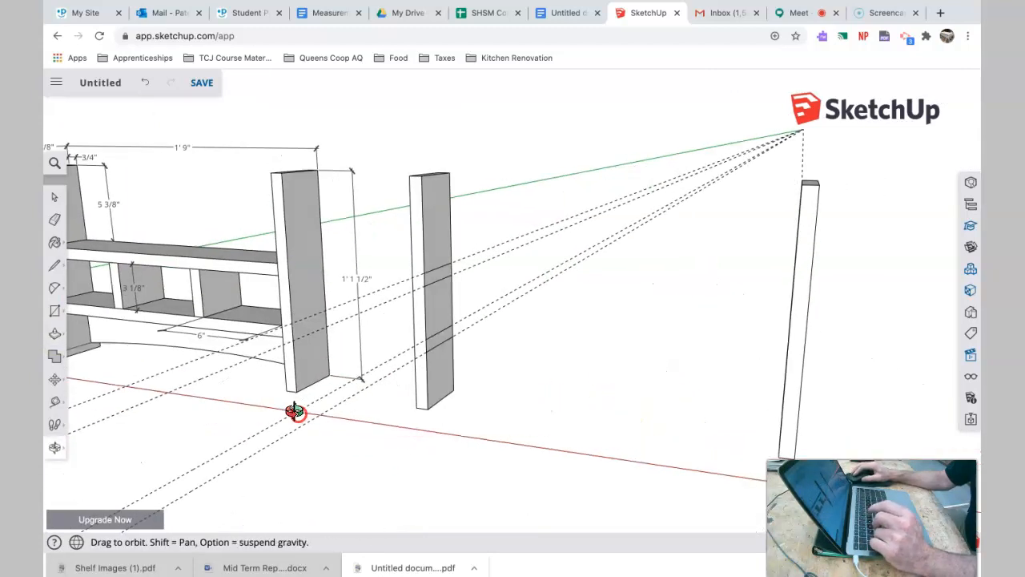
left_click(437, 284)
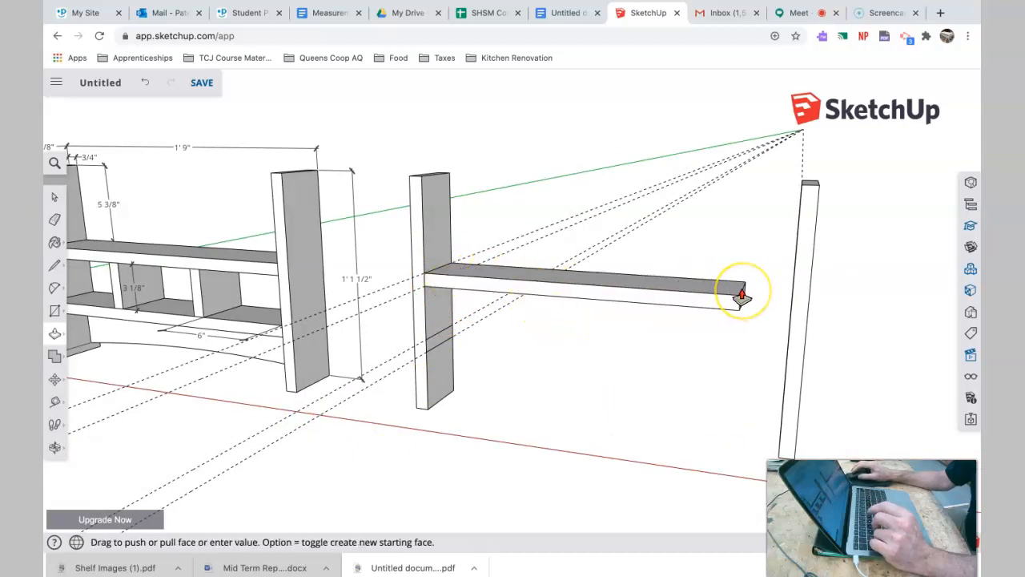
middle_click_drag(740, 301, 804, 298)
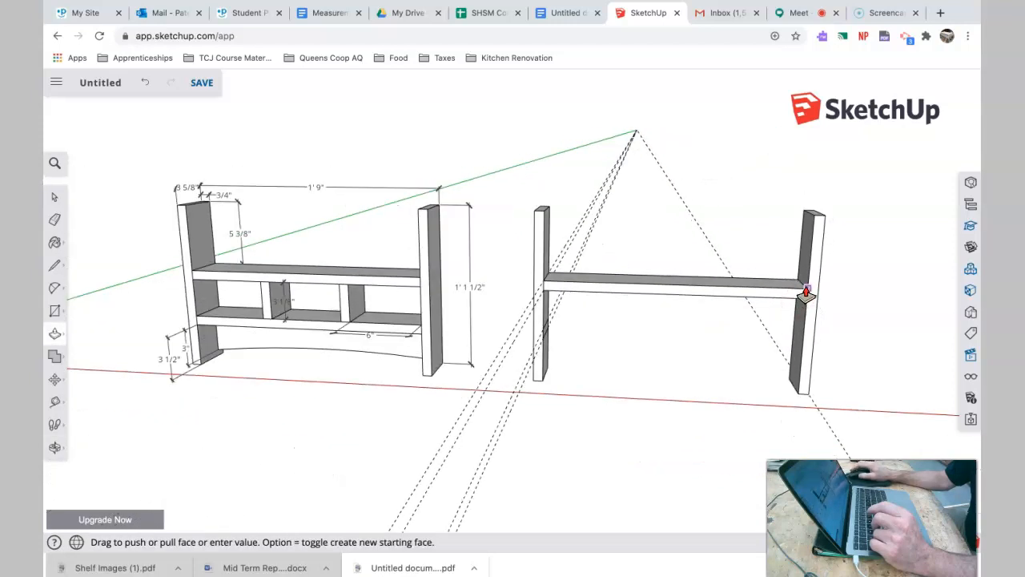
scroll(807, 294, "up", 6)
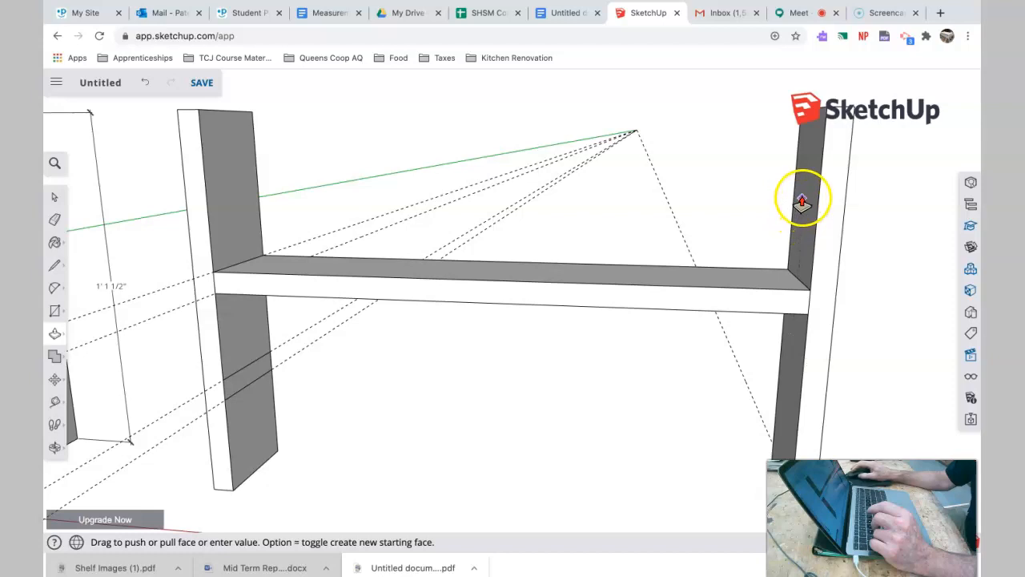
middle_click_drag(781, 309, 841, 309)
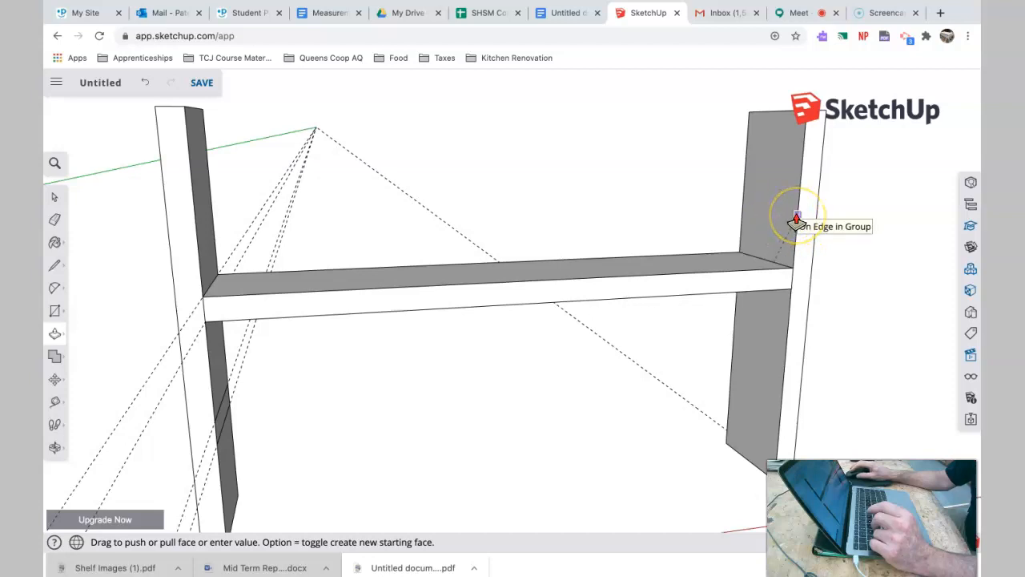
left_click(797, 218)
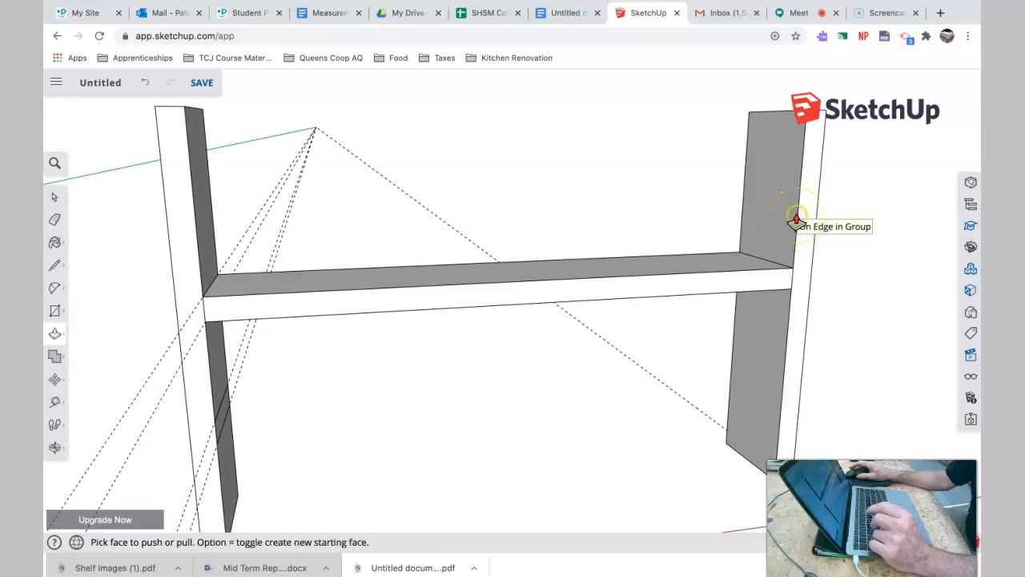
middle_click_drag(549, 417, 431, 403)
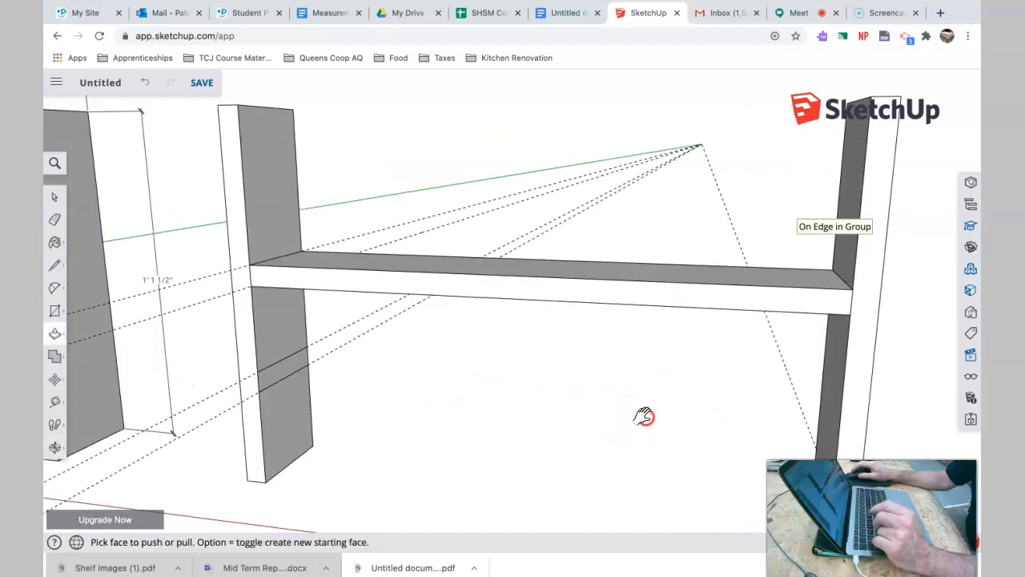
middle_click_drag(647, 416, 615, 412, "shift")
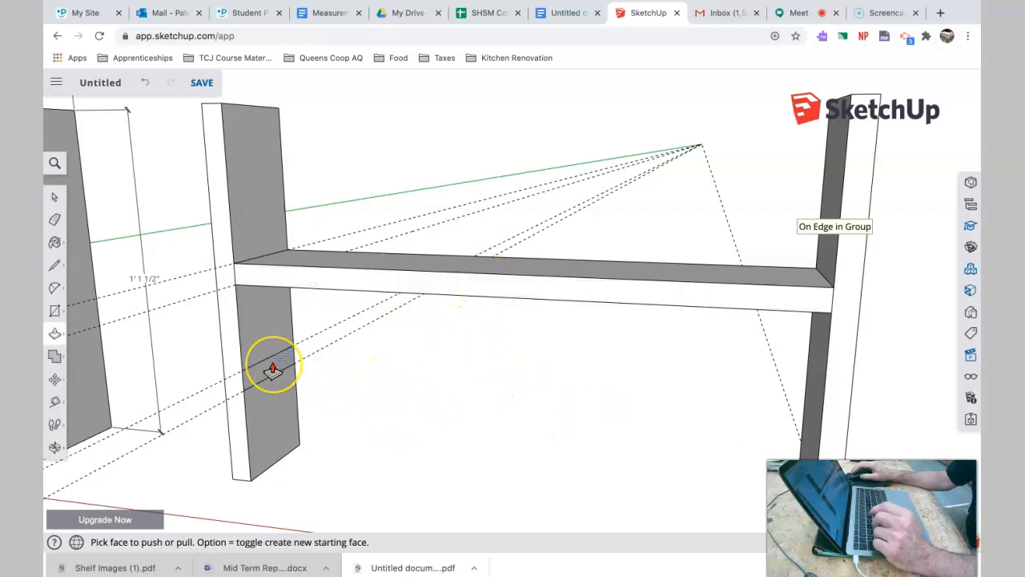
middle_click_drag(274, 367, 298, 361)
left_click_drag(261, 387, 341, 386)
key("Escape")
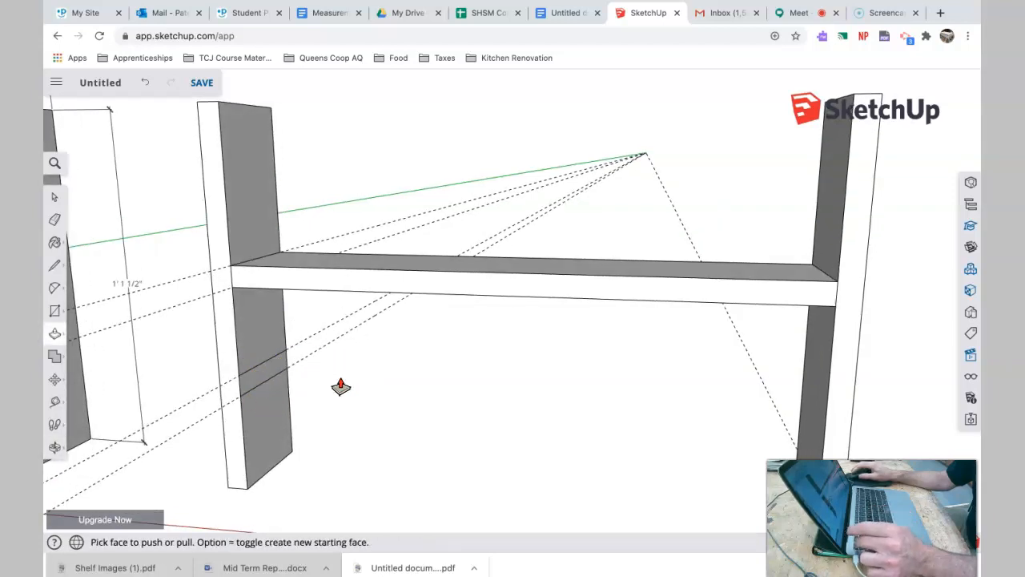
left_click(264, 378)
double_click(264, 378)
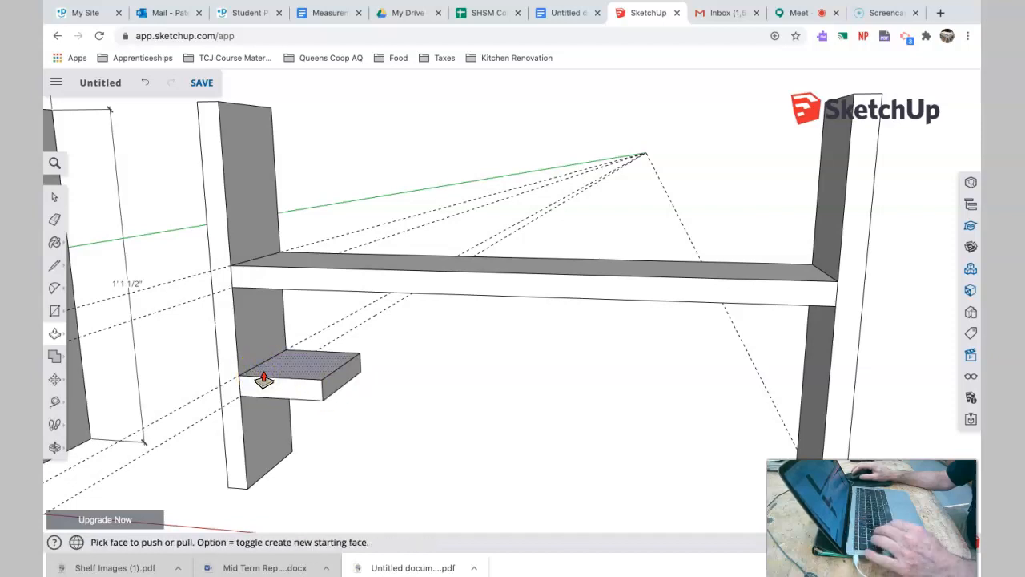
key("super+z")
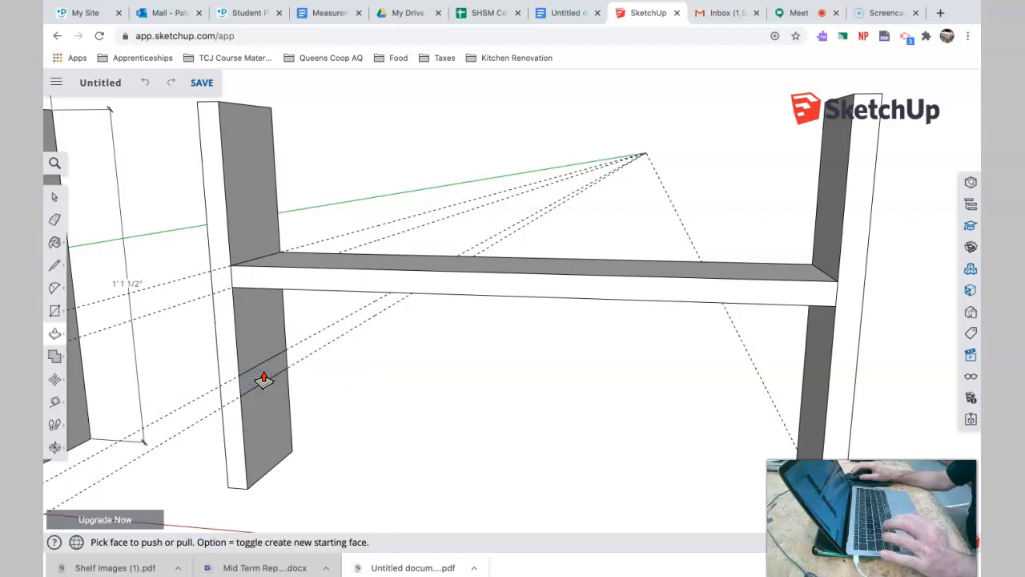
Step: Push/Pull the lower rectangle across the gap to meet the opposite side board, forming the lower shelf
left_click(265, 378)
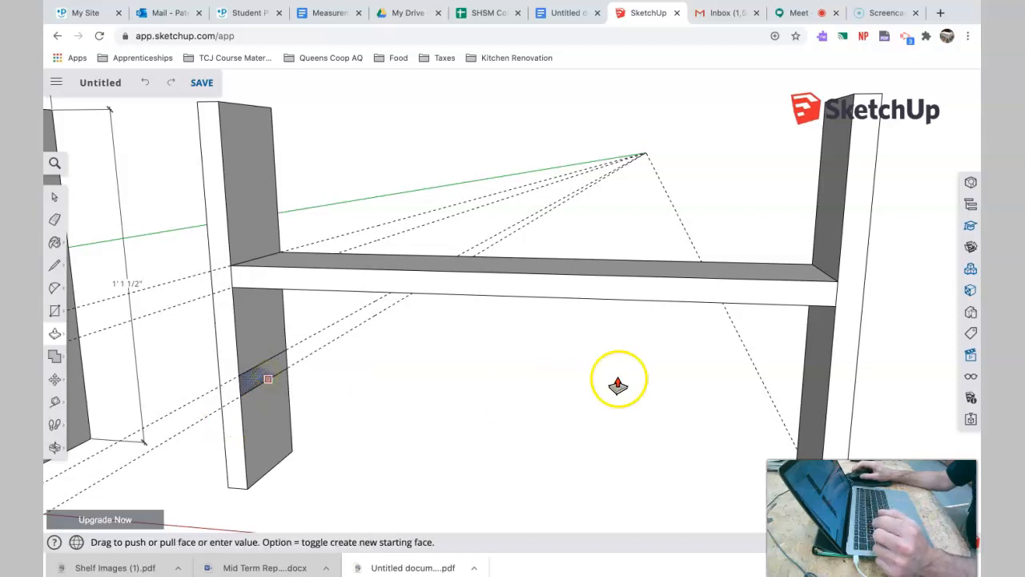
left_click(845, 198)
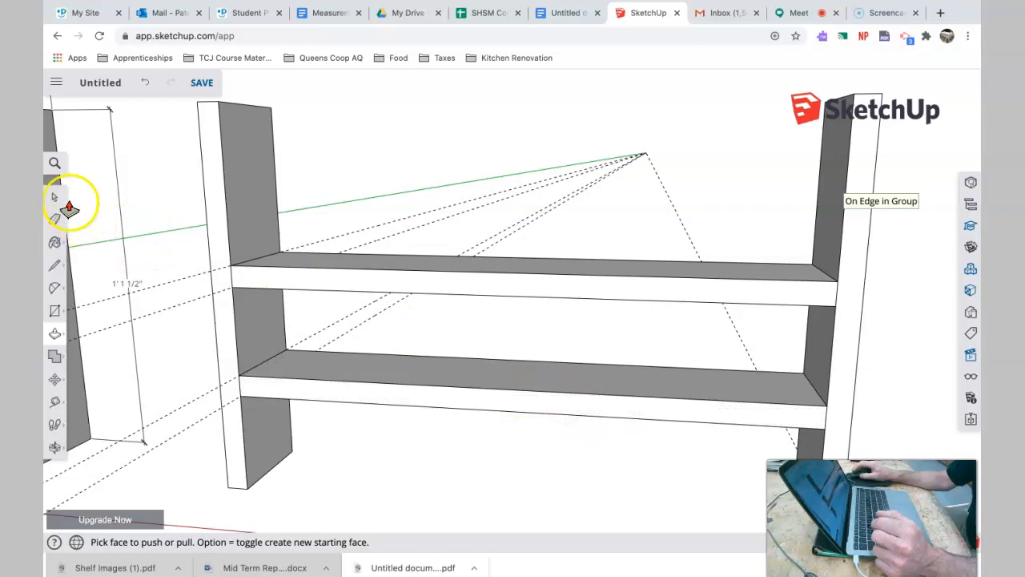
Step: Make the upper shelf and the lower shelf into separate groups
left_click(461, 287)
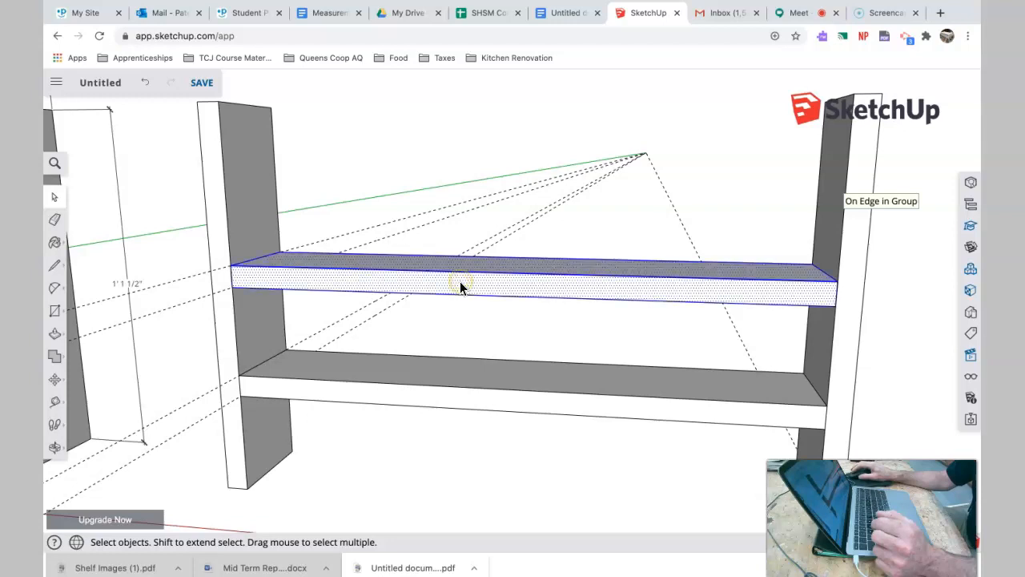
right_click(460, 283)
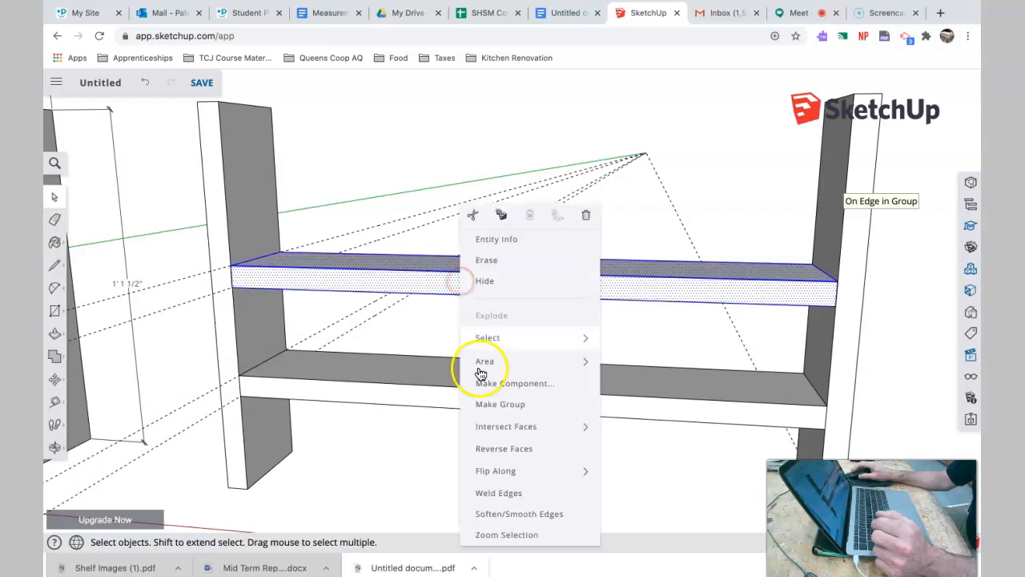
left_click(492, 403)
triple_click(404, 385)
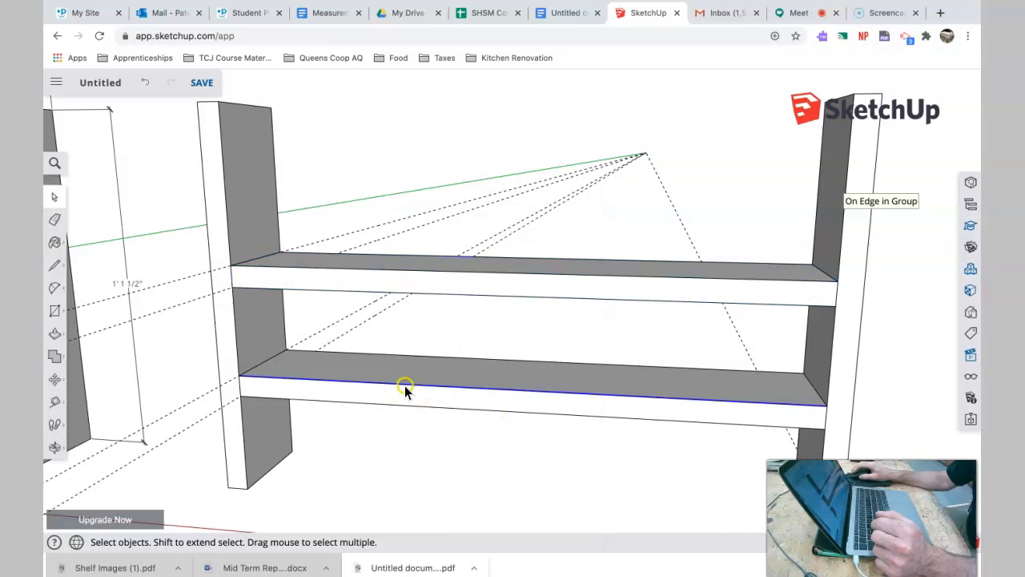
right_click(404, 386)
left_click(436, 405)
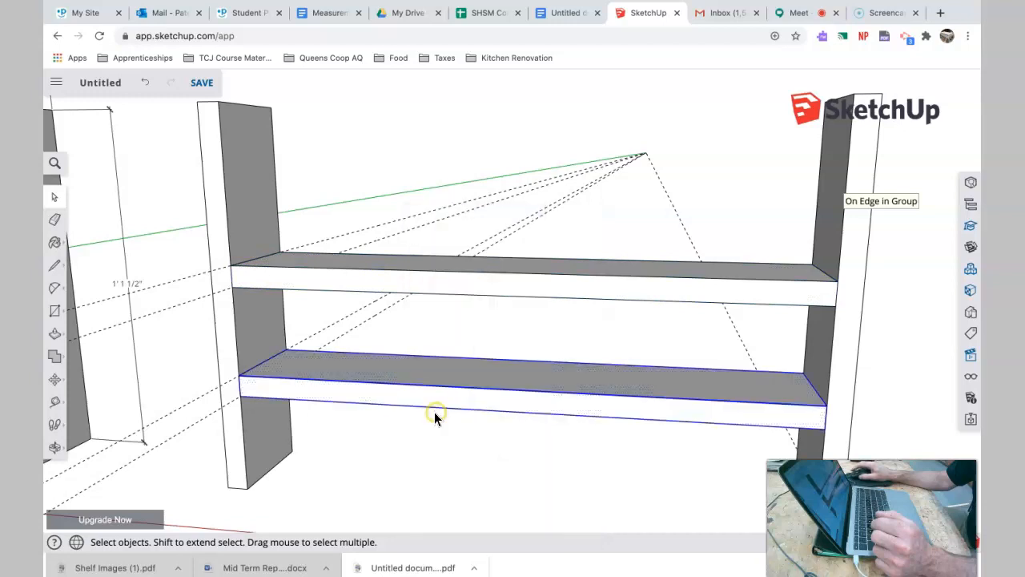
left_click(373, 443)
Step: Place two closely spaced parallel guide lines across the lower shelf, the first about 6" from the side board's inner face
scroll(447, 298, "down", 3)
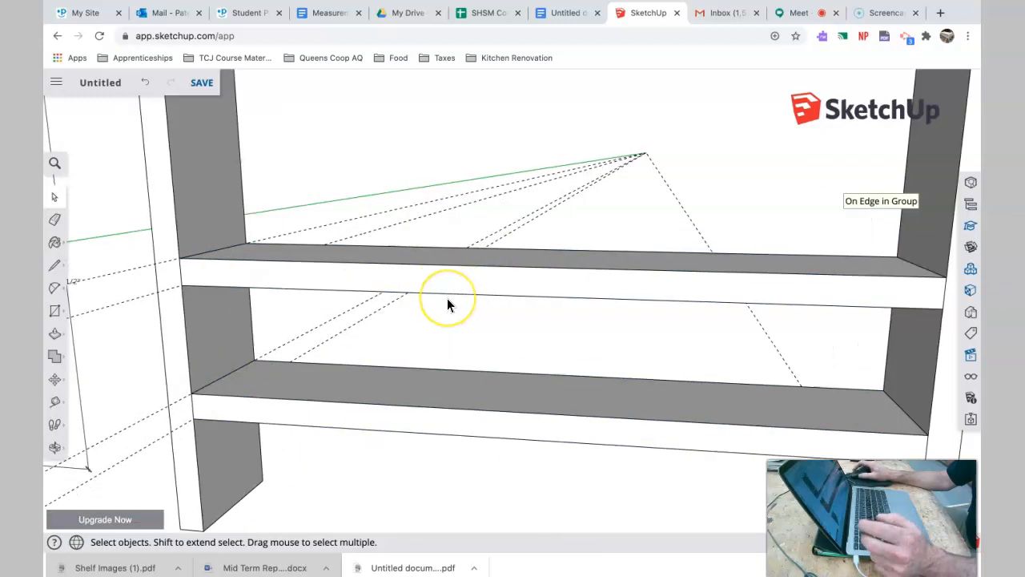
middle_click_drag(446, 298, 473, 293)
middle_click_drag(405, 300, 596, 275, "shift")
middle_click_drag(368, 298, 260, 366)
middle_click_drag(509, 336, 526, 263)
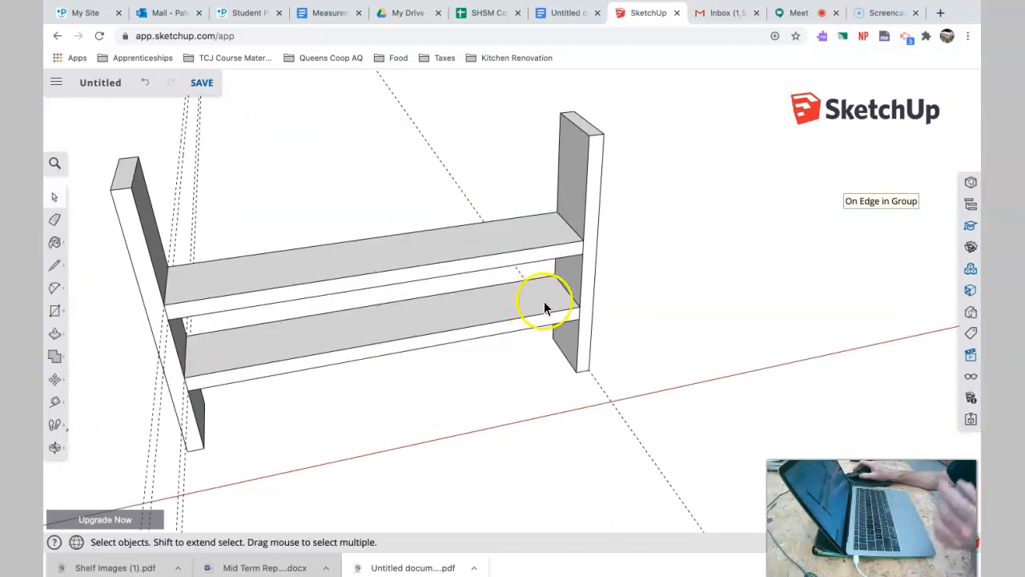
scroll(544, 303, "down", 5)
scroll(543, 304, "up", 5)
middle_click_drag(628, 258, 127, 403)
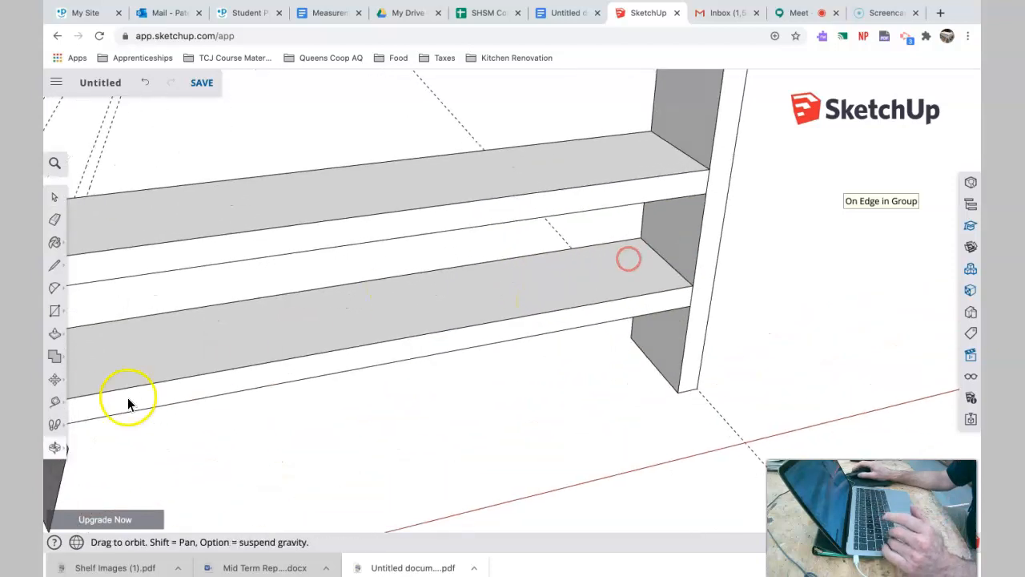
left_click(56, 398)
left_click(92, 340)
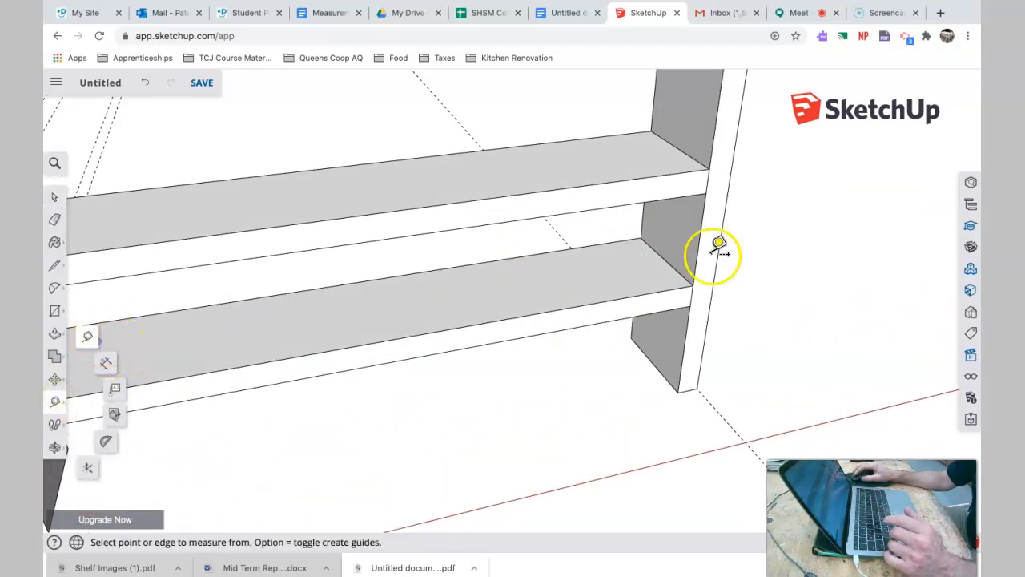
left_click(665, 259)
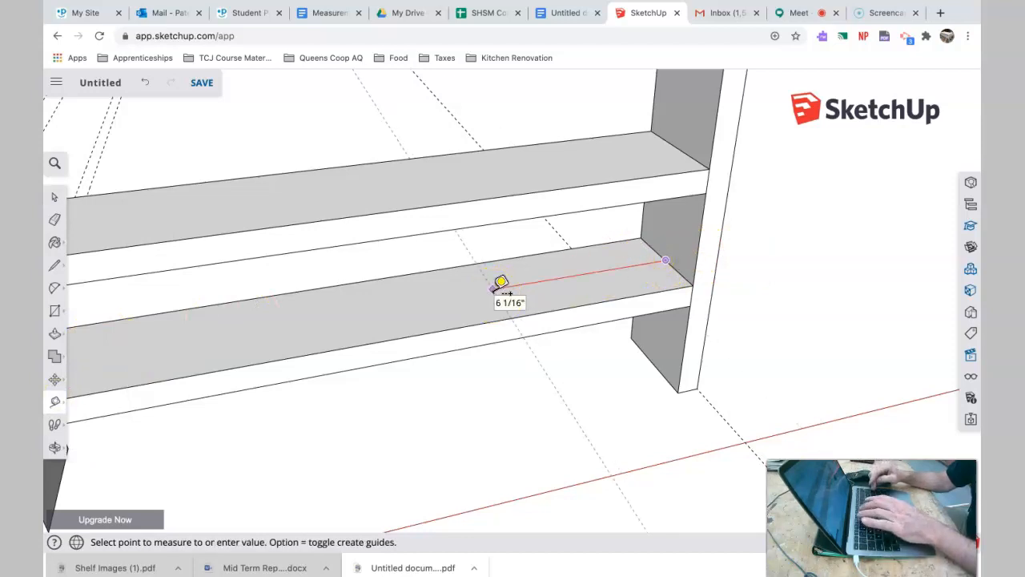
left_click(493, 288)
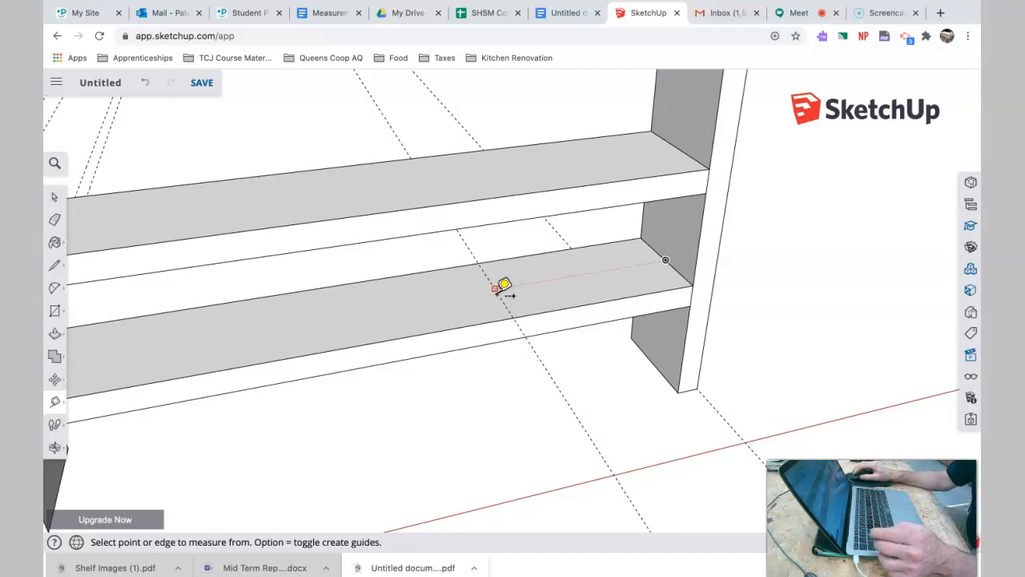
left_click(502, 300)
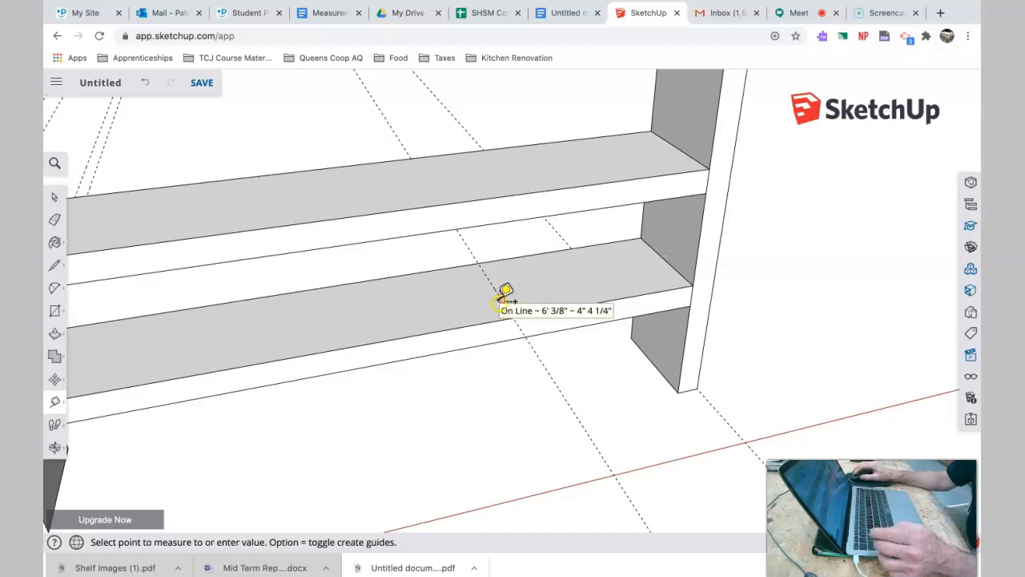
left_click(415, 312)
Step: Place a guide line across the lower shelf 6" from the opposite side board's inner face
middle_click_drag(566, 305, 533, 320)
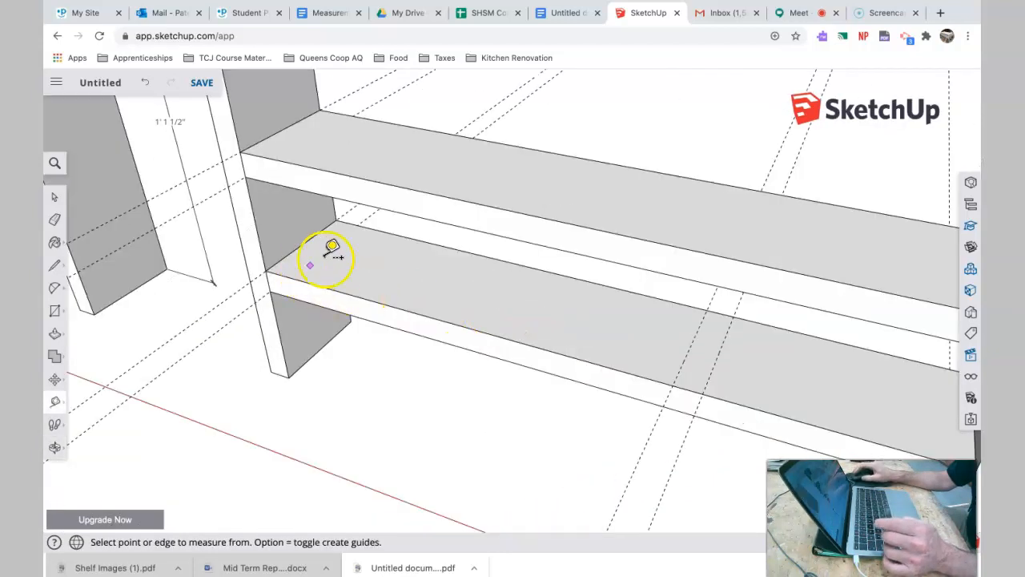
left_click(303, 244)
type("6")
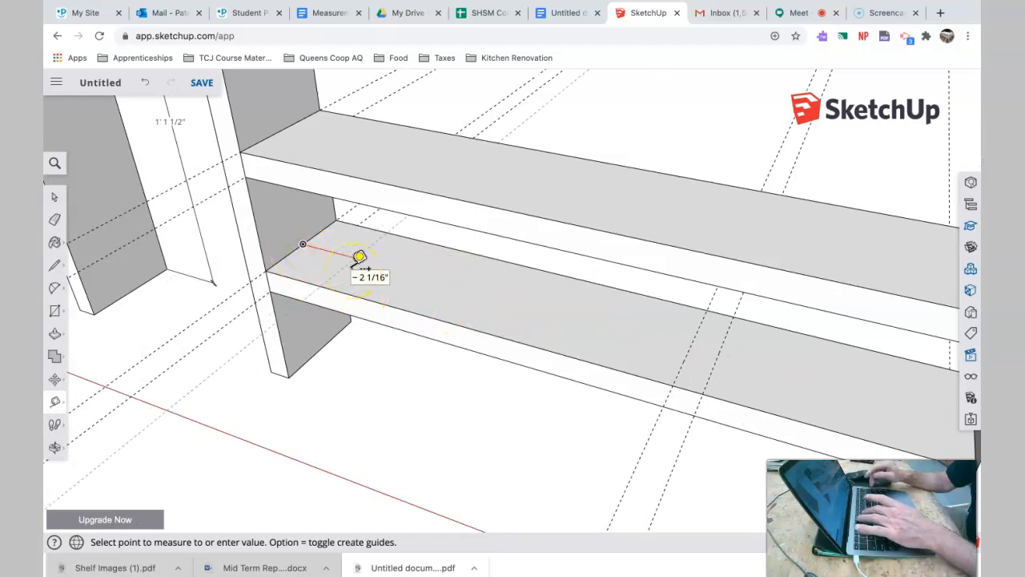
key("Return")
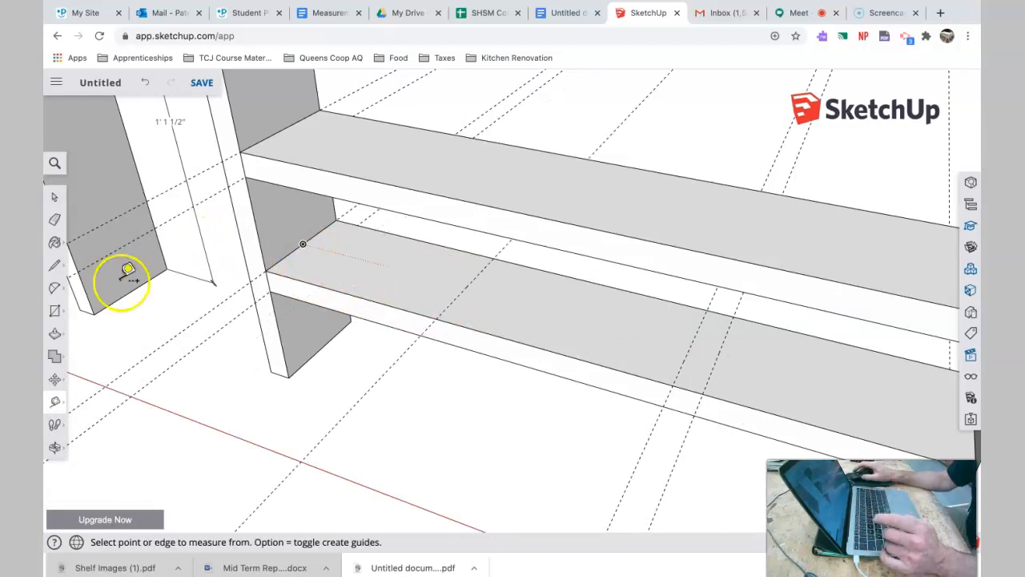
Step: Draw a rectangle across the lower shelf's full depth between the two closely spaced guide lines
left_click(54, 311)
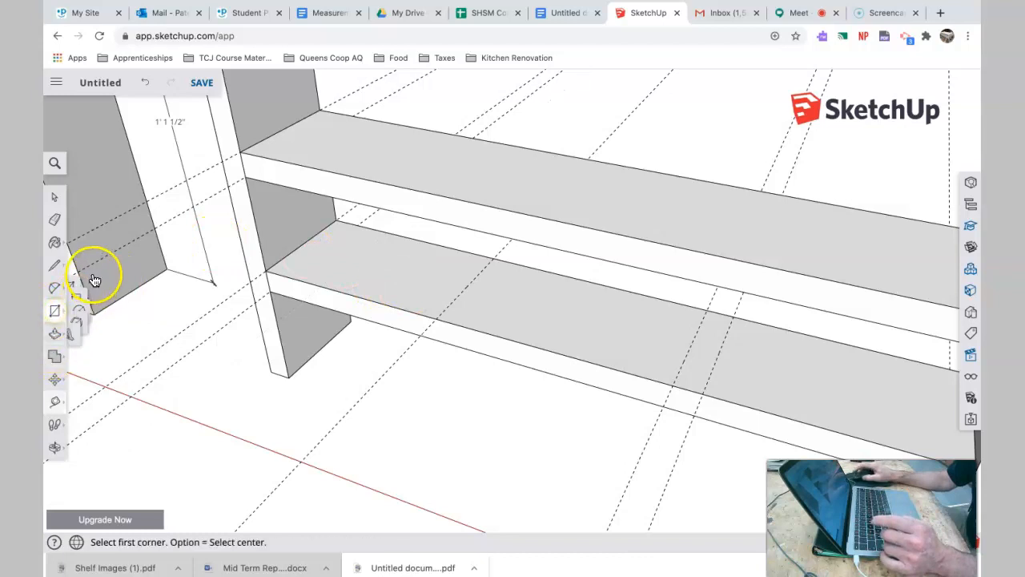
left_click(706, 310)
left_click(704, 392)
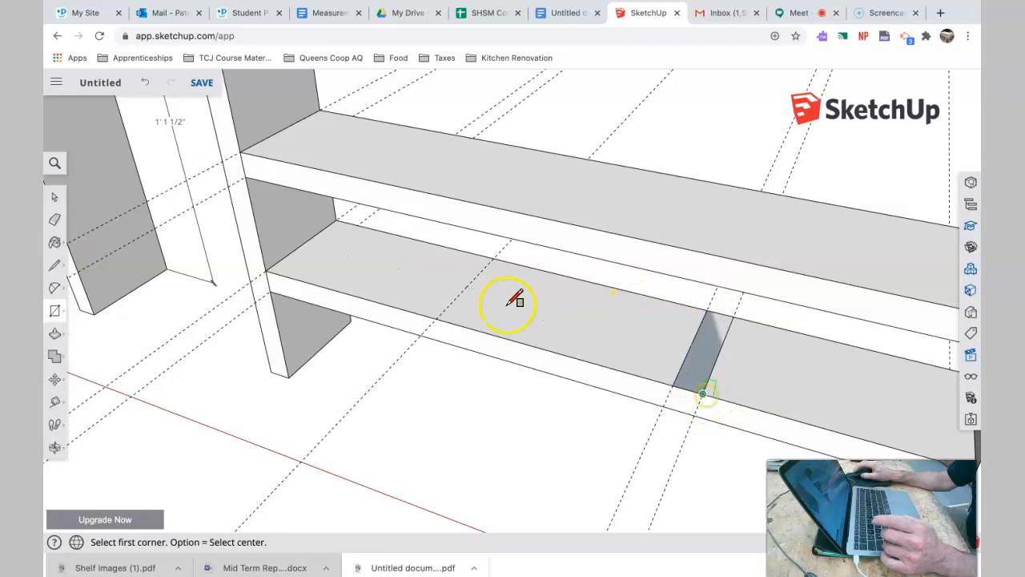
Step: Push/Pull the rectangle up to the underside of the upper shelf to form a vertical divider
left_click(54, 336)
left_click_drag(695, 366, 620, 274)
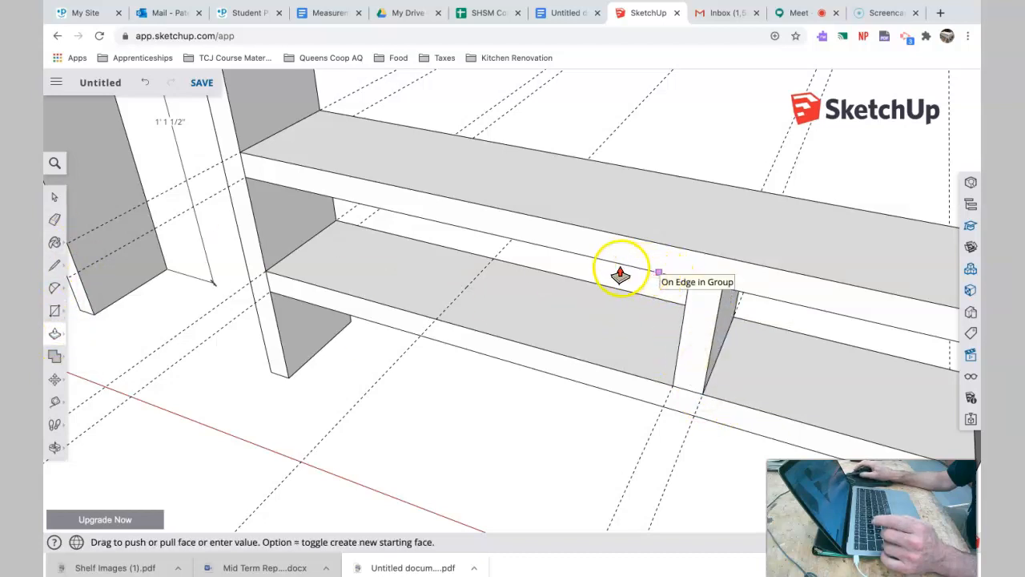
left_click(567, 261)
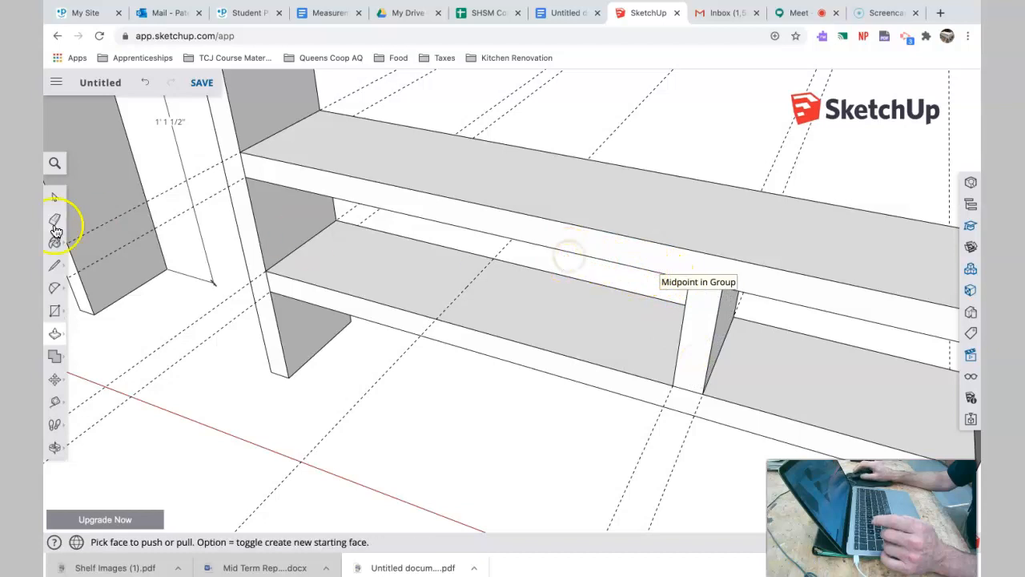
Step: Make the whole vertical divider into a group
left_click(55, 197)
middle_click_drag(665, 329, 811, 204)
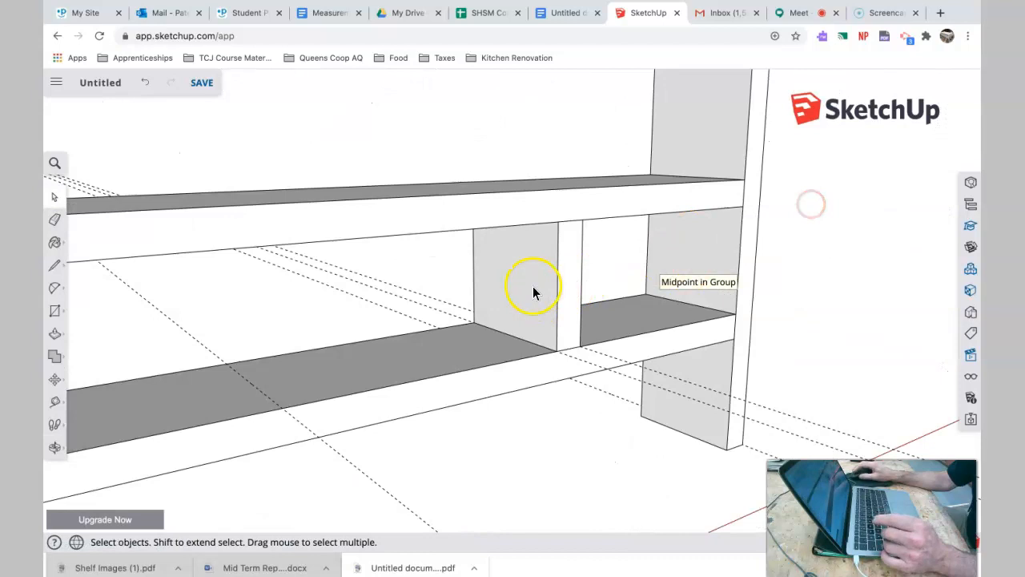
left_click(534, 278)
right_click(534, 278)
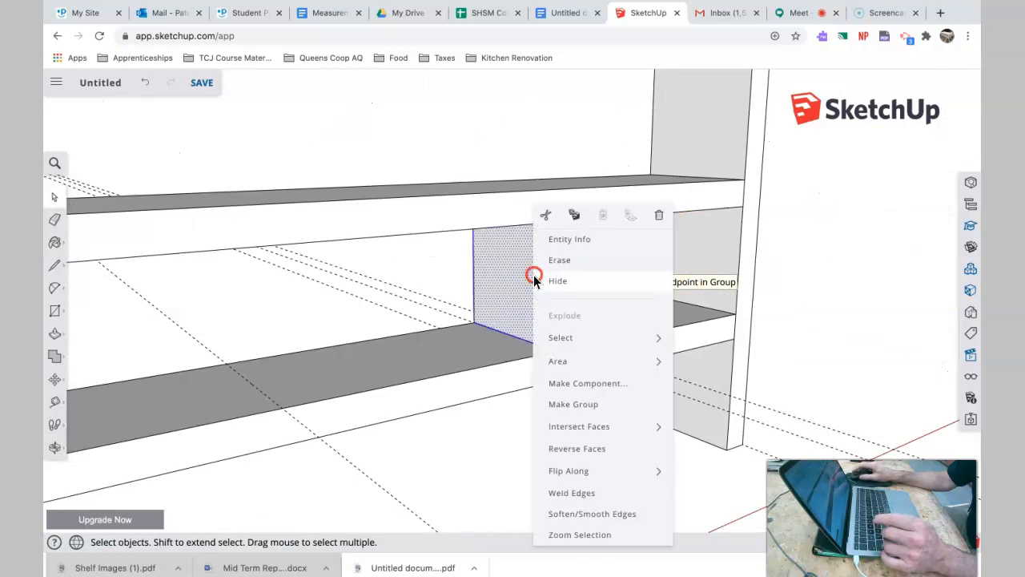
left_click(566, 404)
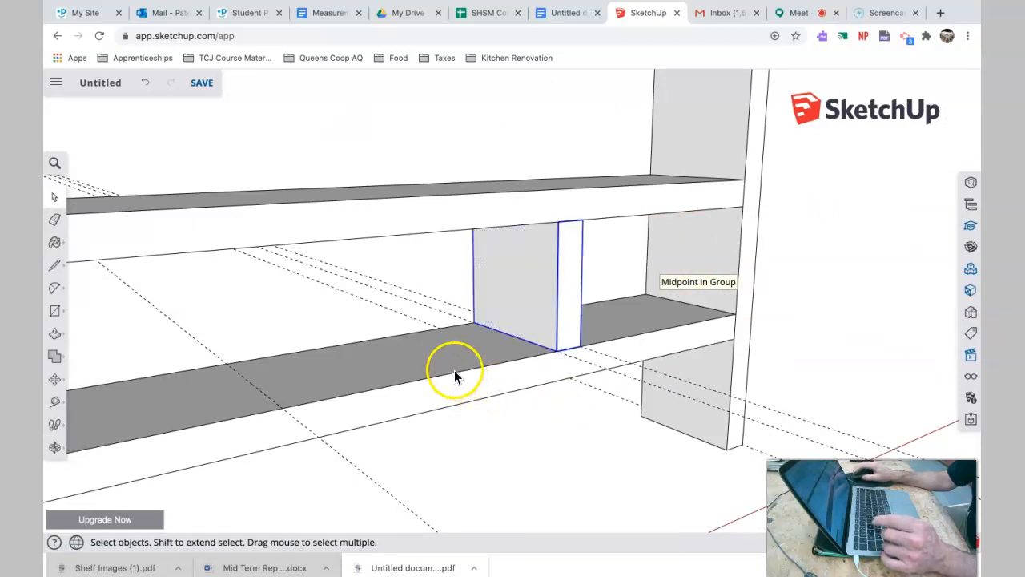
Step: Copy the divider along the lower shelf from its front bottom corner to the single guide line near the other side board
left_click(53, 383)
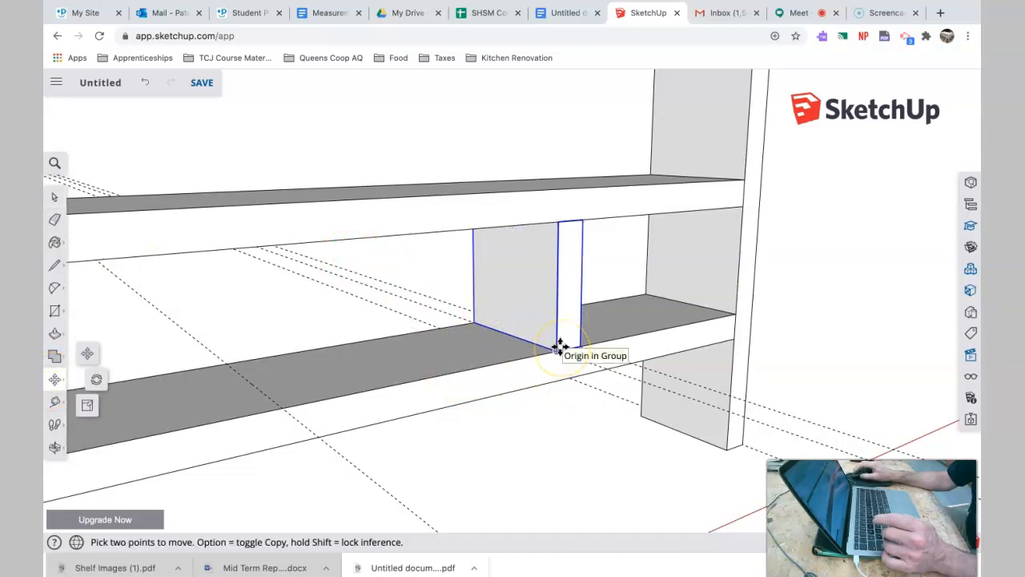
left_click(556, 350)
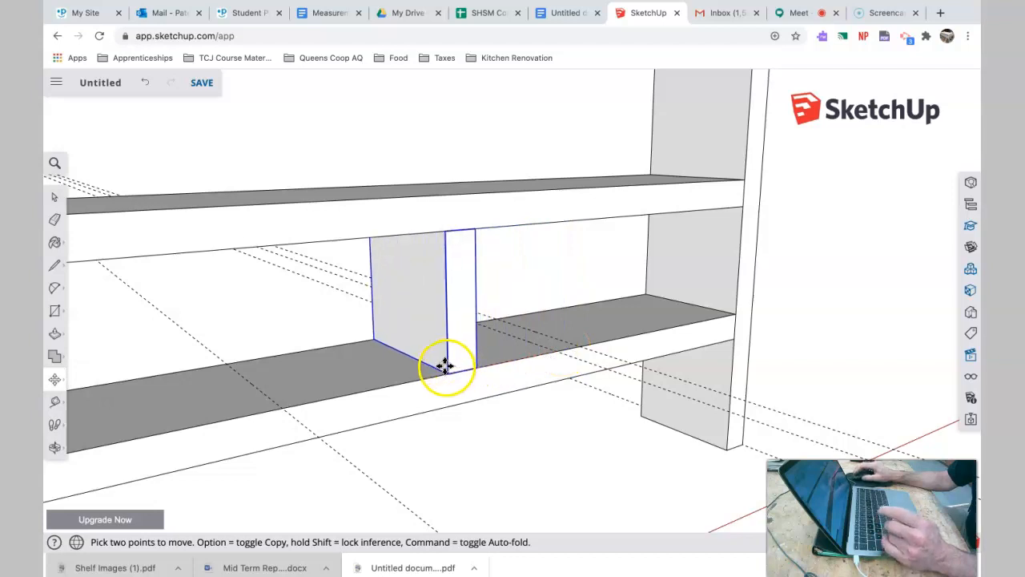
key("alt")
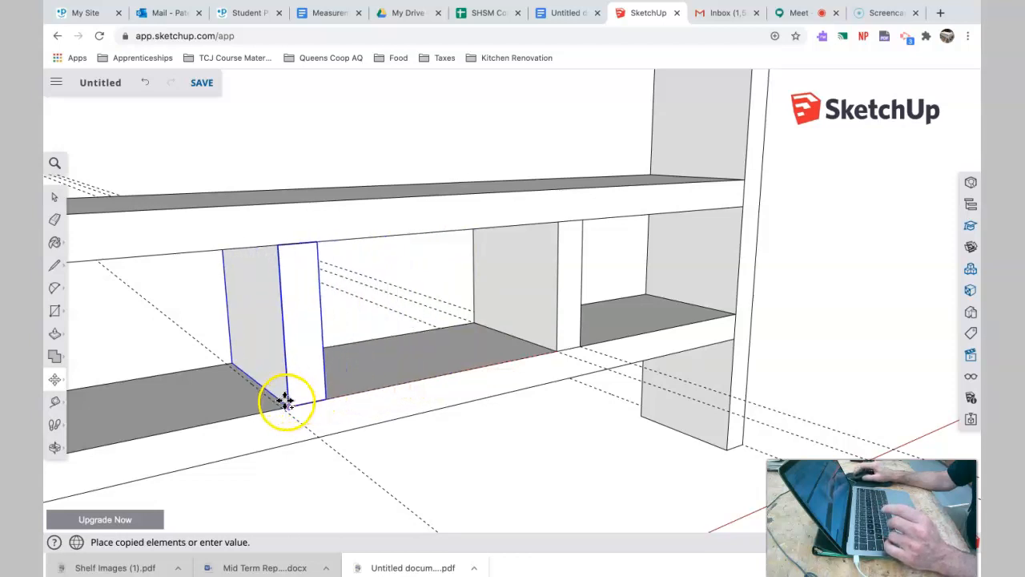
left_click(282, 401)
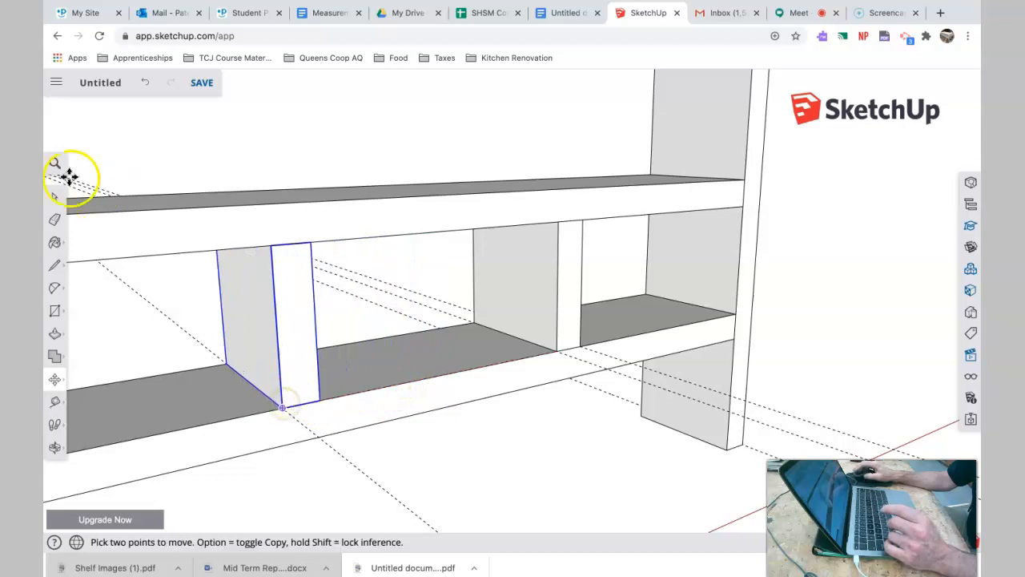
left_click(53, 198)
Step: Place a guide line 1/2" above the bottom edge of the side board's inner face, below the lower shelf
scroll(467, 353, "up", 2)
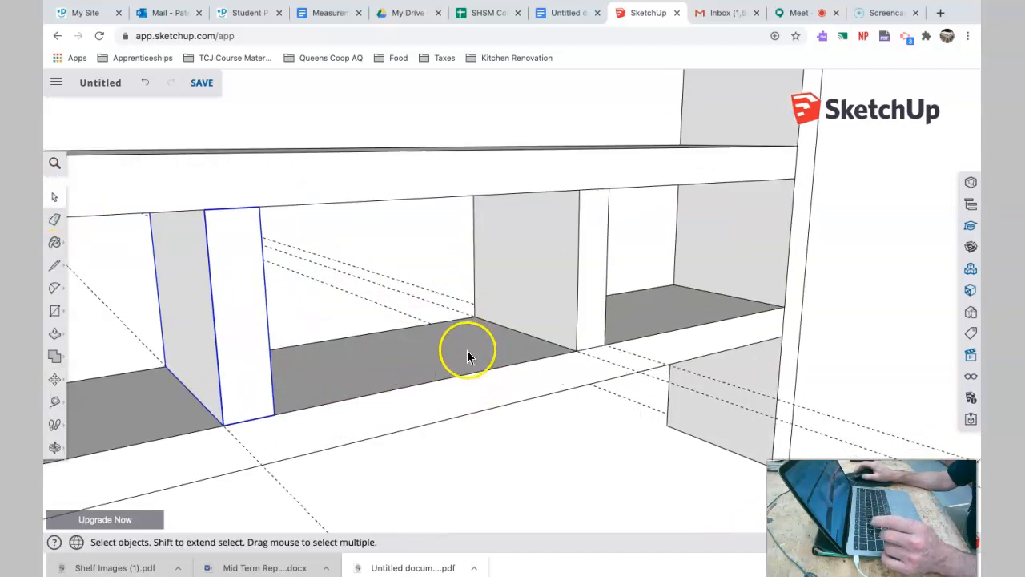
scroll(466, 349, "down", 10)
middle_click_drag(718, 303, 288, 256, "shift")
middle_click_drag(645, 430, 606, 284, "shift")
scroll(565, 353, "down", 5)
scroll(560, 352, "up", 5)
scroll(559, 350, "up", 3)
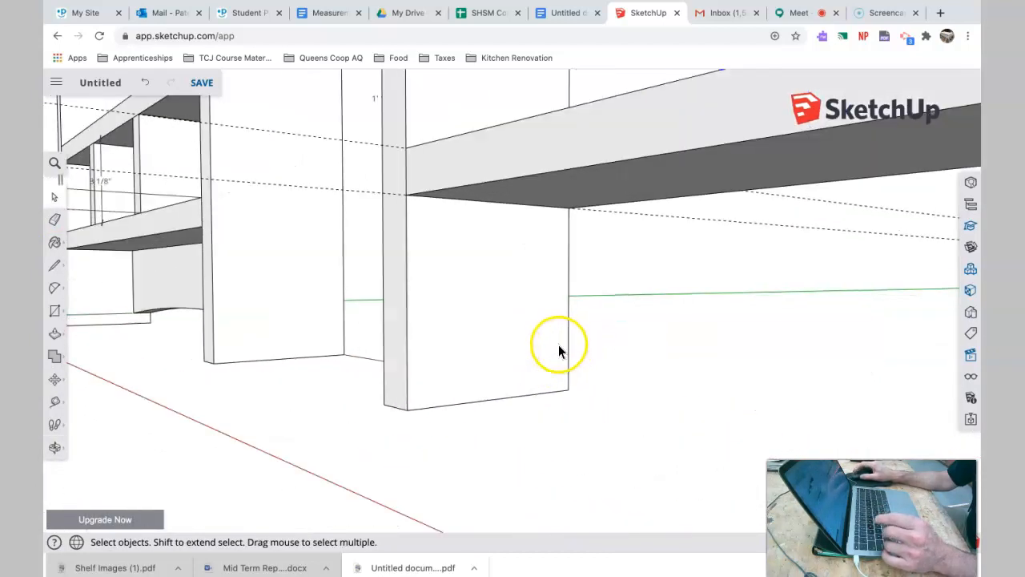
left_click(55, 399)
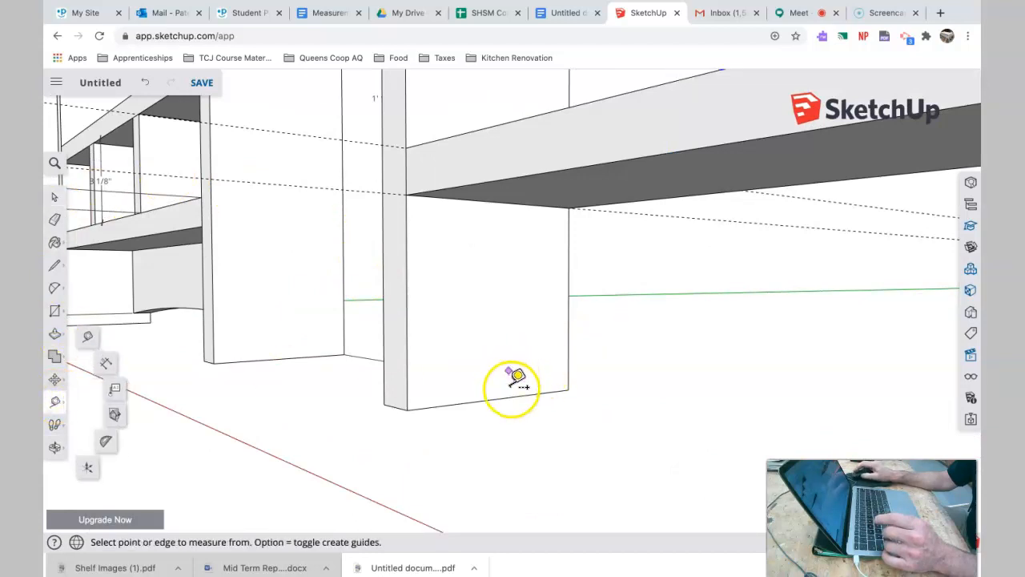
left_click(515, 395)
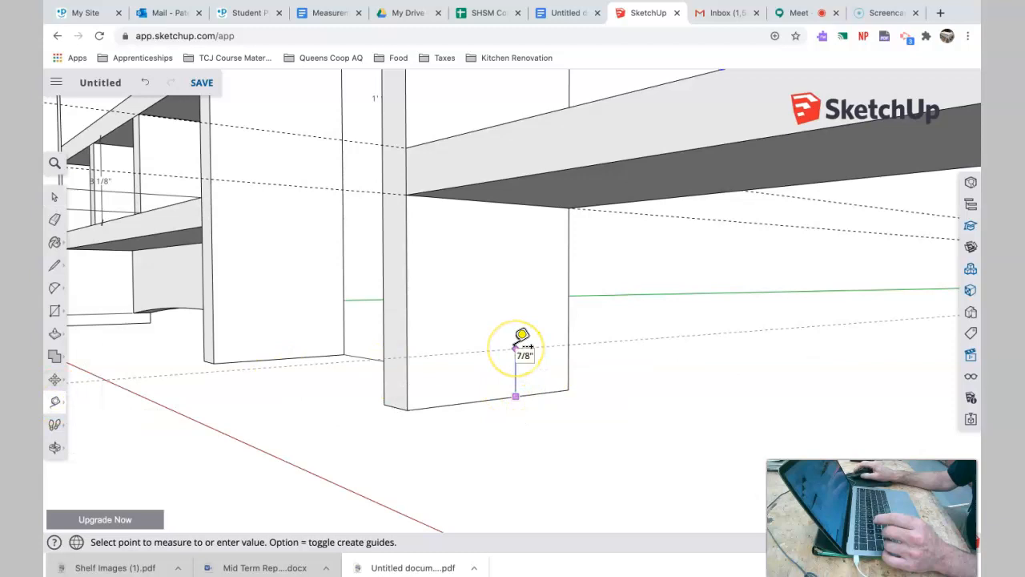
type(".5")
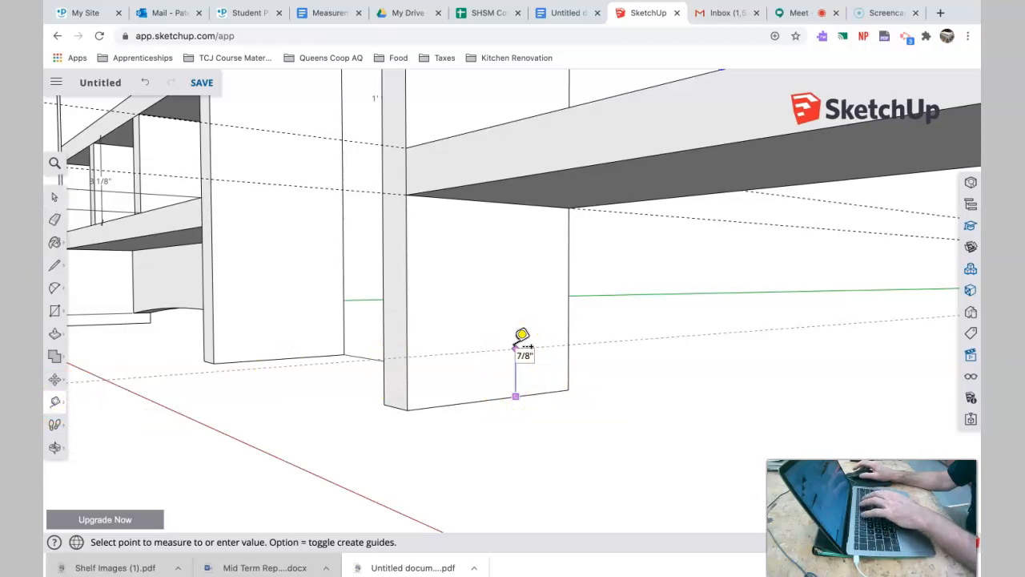
key("Return")
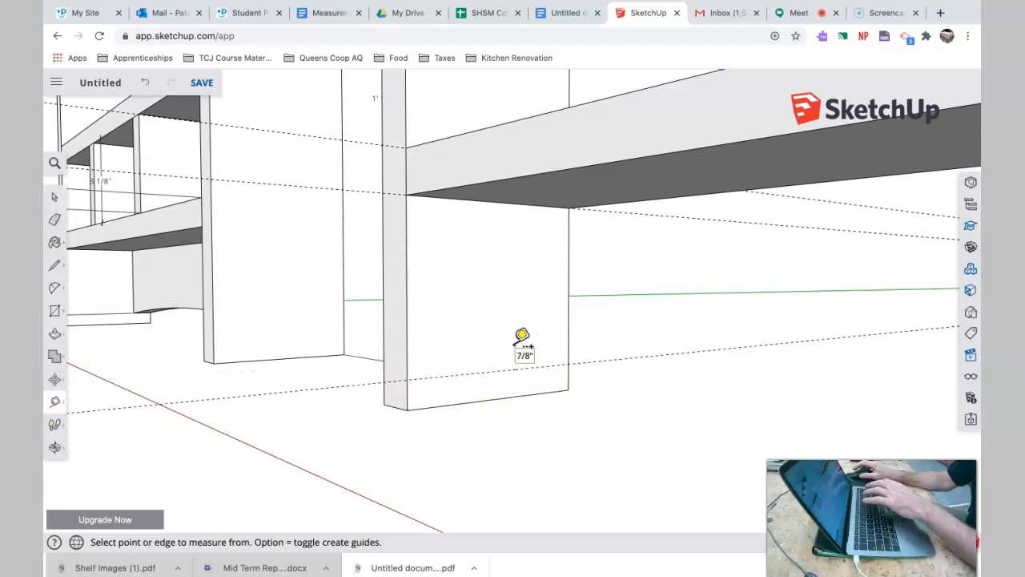
Step: Place a vertical guide in from the side board's rear edge and draw a rectangle between the lower shelf's underside and the bottom guide
left_click(570, 252)
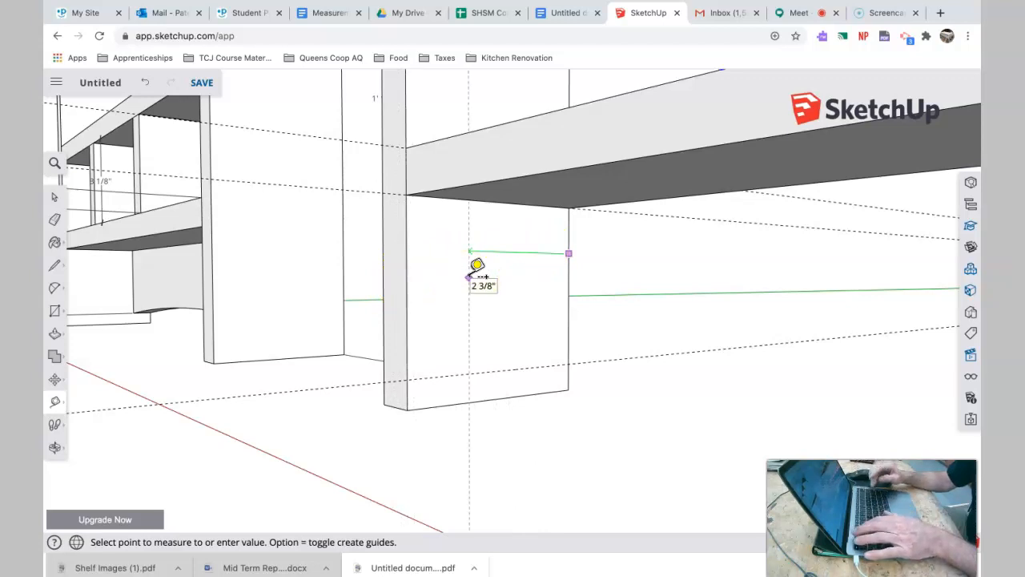
key("Return")
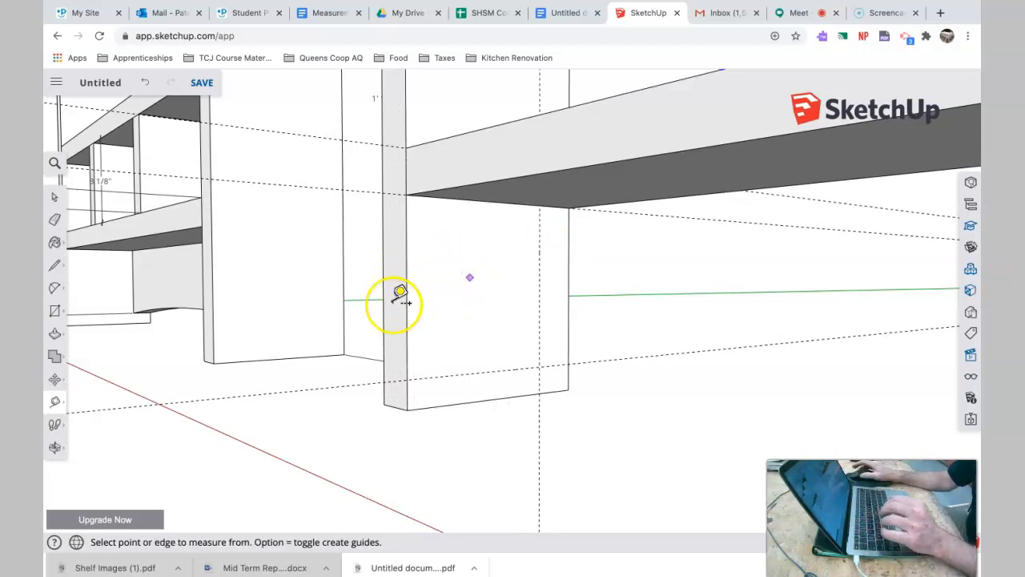
left_click(54, 312)
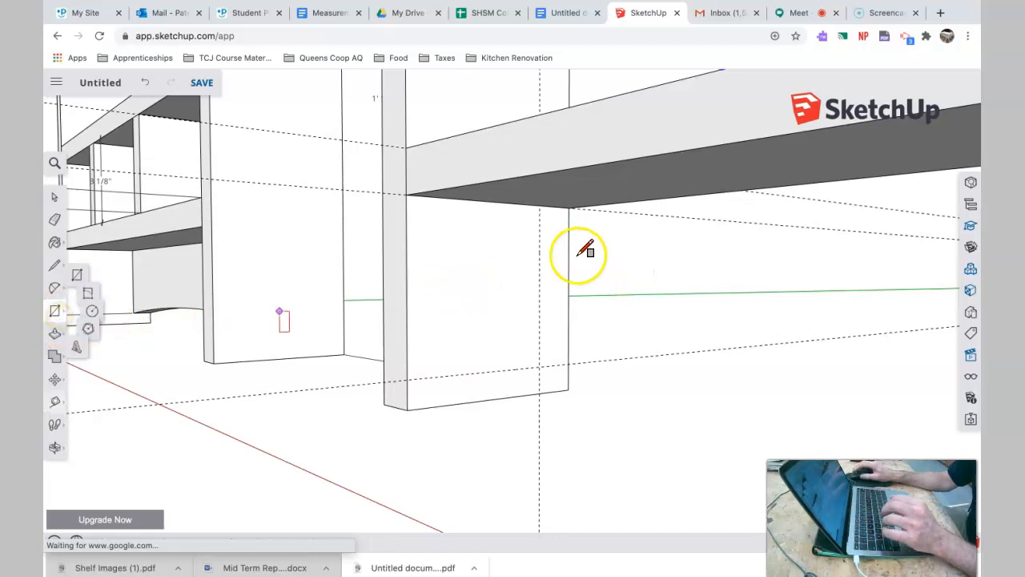
left_click(540, 206)
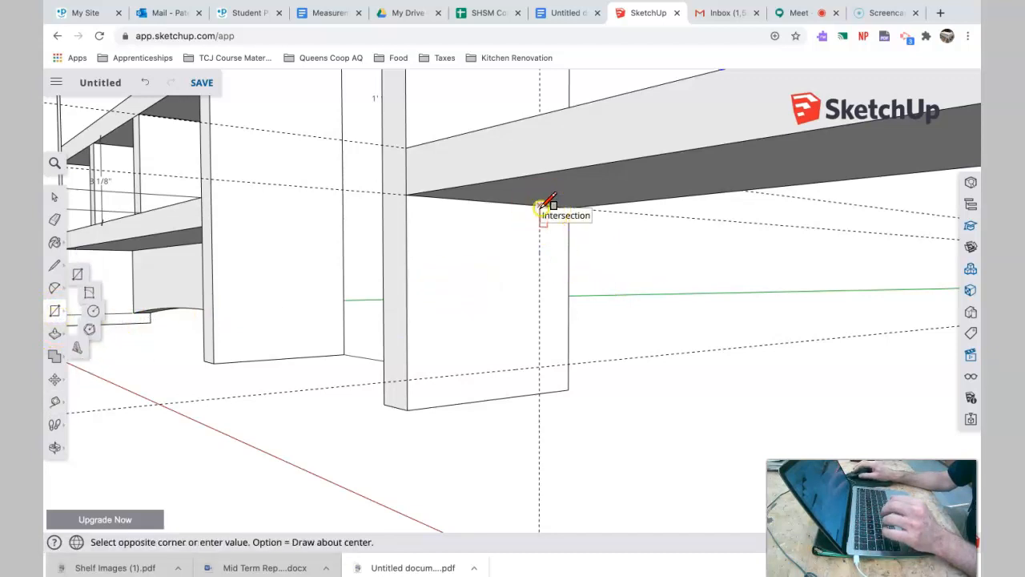
left_click(570, 364)
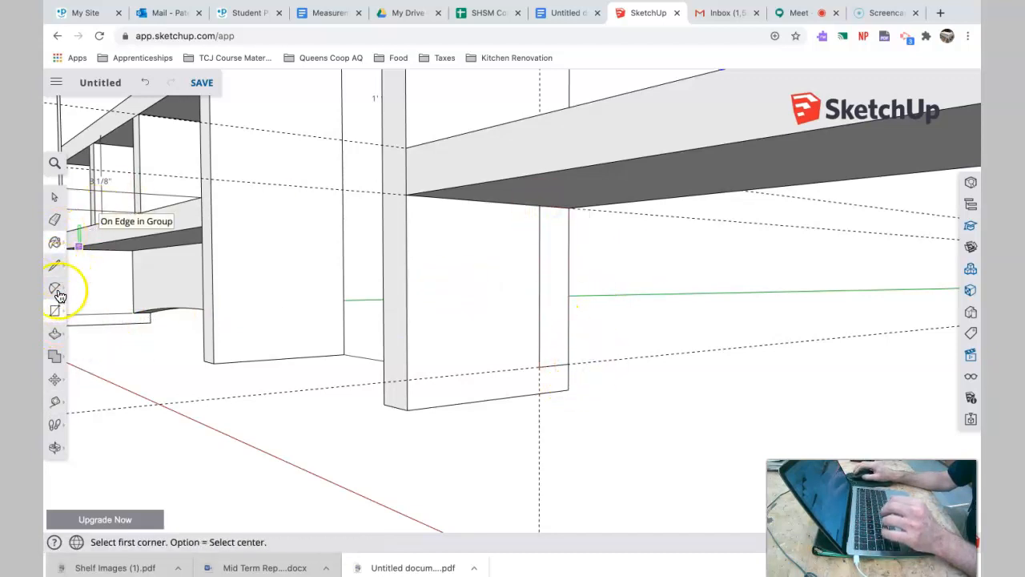
Step: Push/Pull the narrow rectangle under the lower shelf across to the inner face of the opposite side board to form a back rail
left_click(54, 334)
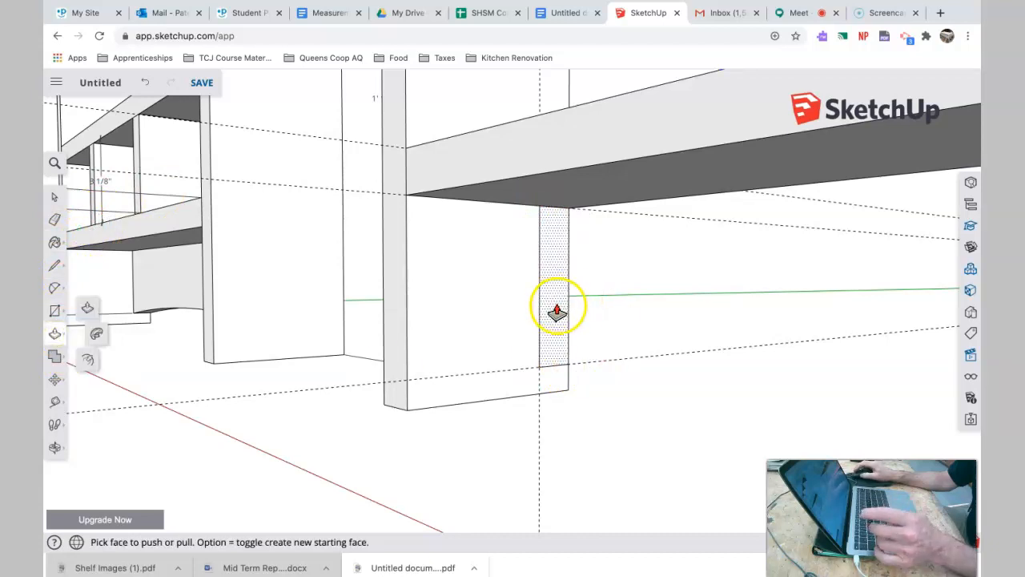
scroll(556, 311, "up", 3)
scroll(556, 311, "down", 5)
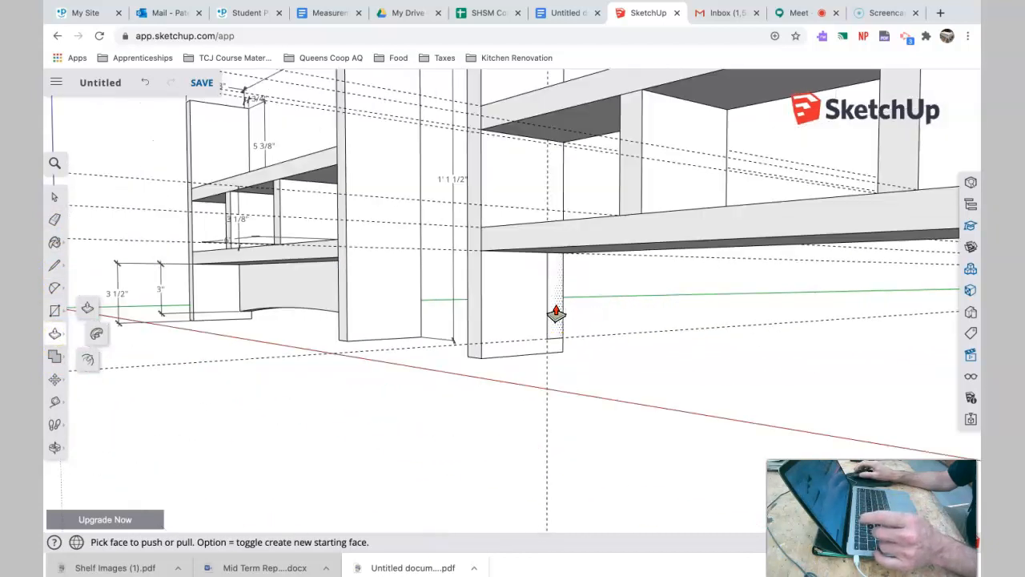
middle_click_drag(563, 308, 382, 267)
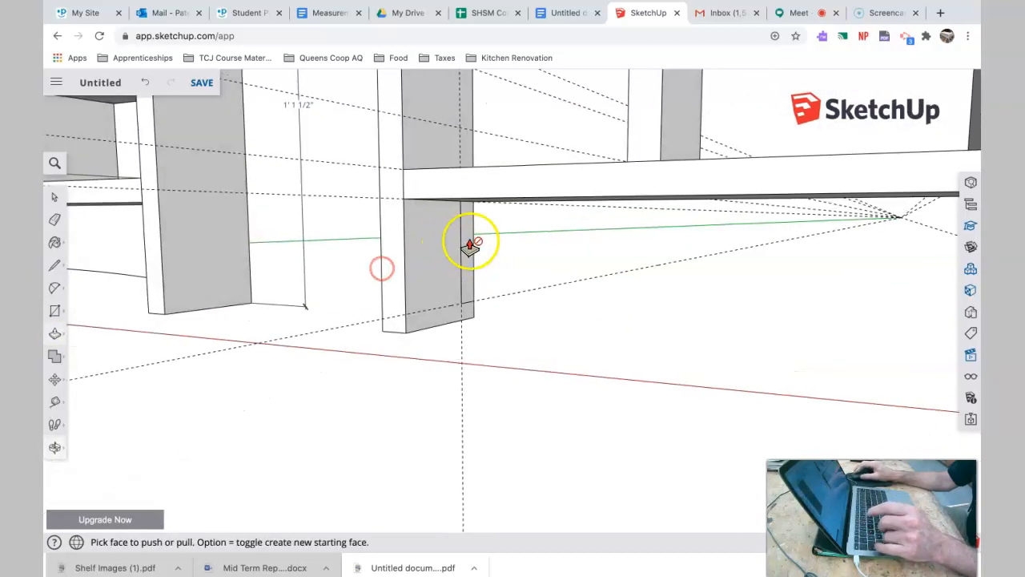
left_click(470, 248)
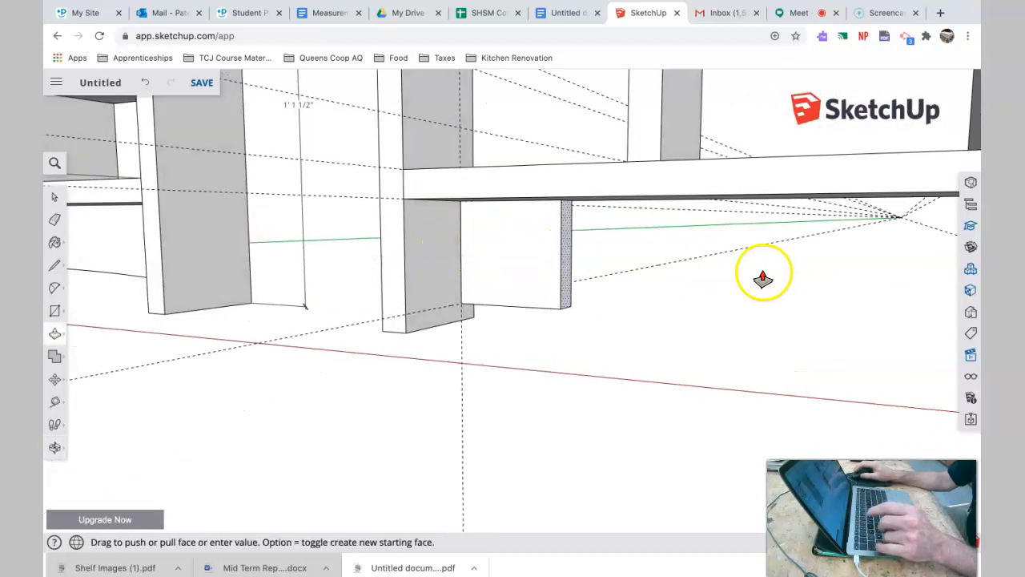
middle_click_drag(808, 300, 684, 245)
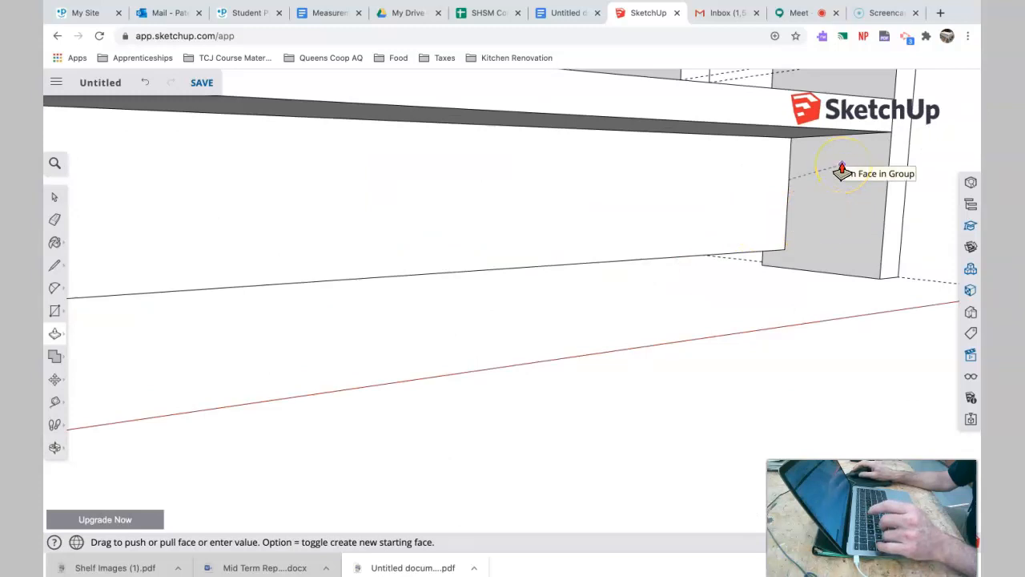
left_click(842, 170)
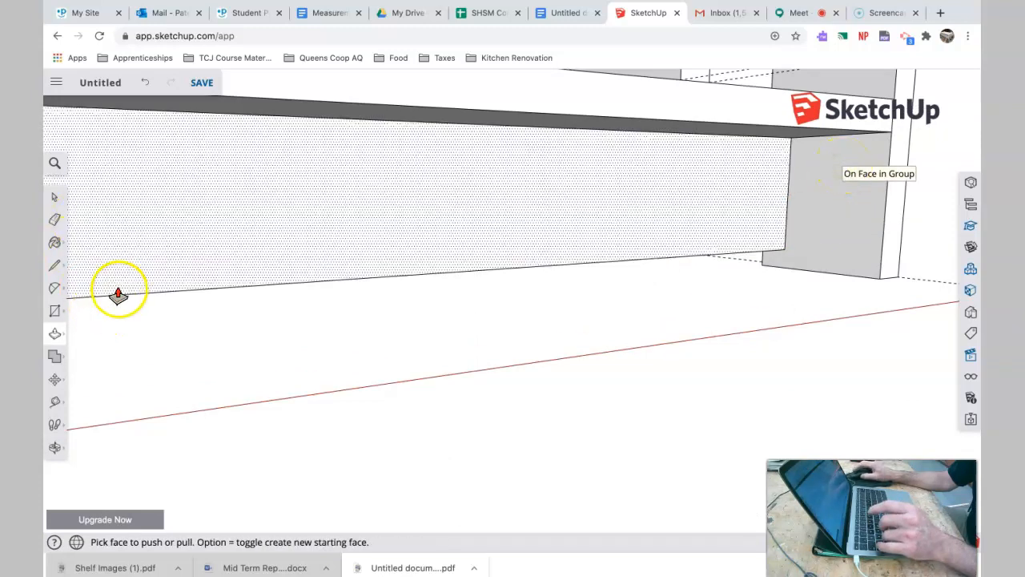
Step: Delete all the construction guide lines around the shelf, including the remaining vertical one
left_click(59, 199)
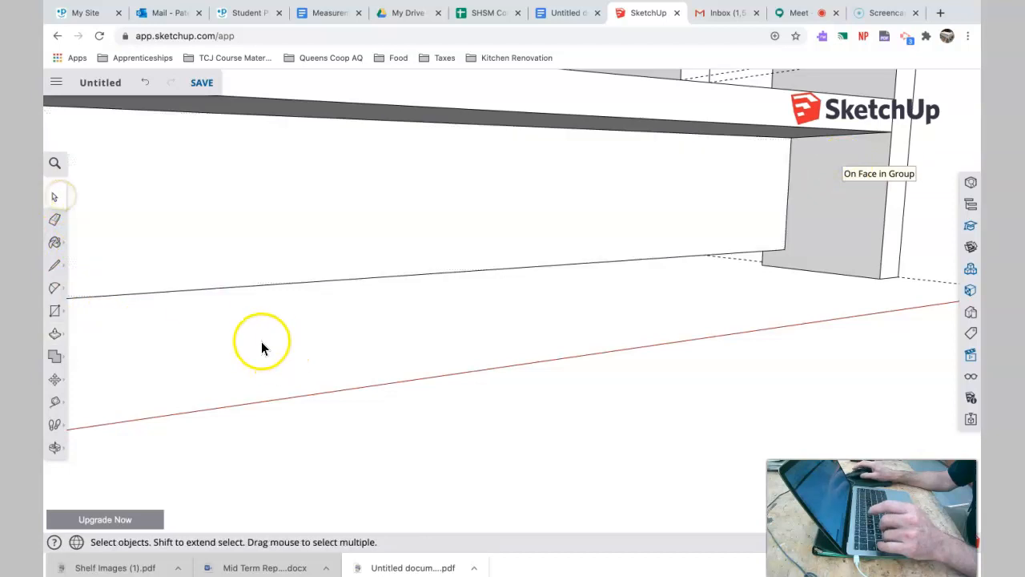
scroll(258, 340, "down", 5)
middle_click_drag(422, 353, 330, 358)
scroll(399, 384, "down", 5)
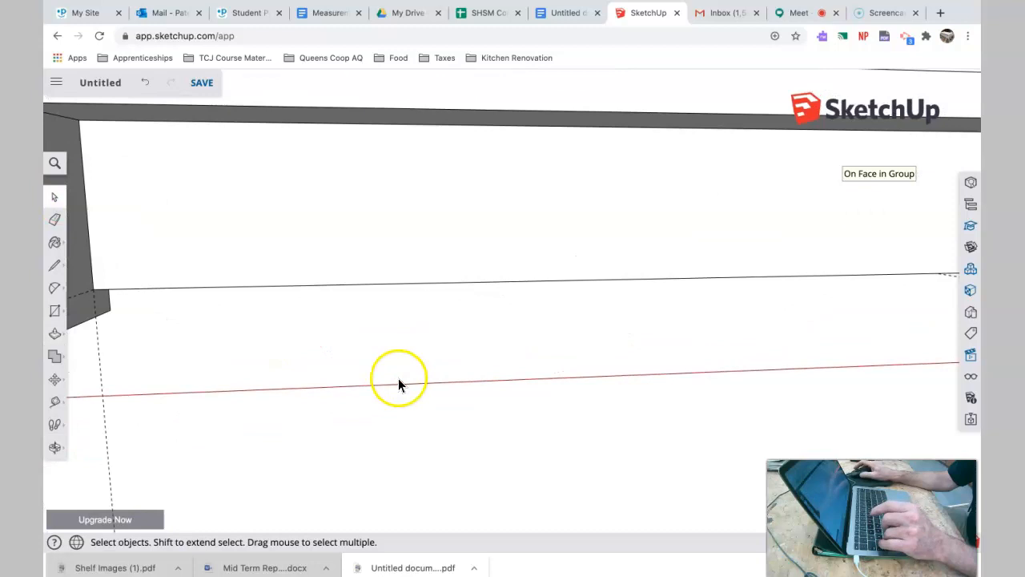
middle_click_drag(398, 378, 320, 388)
scroll(320, 385, "up", 3)
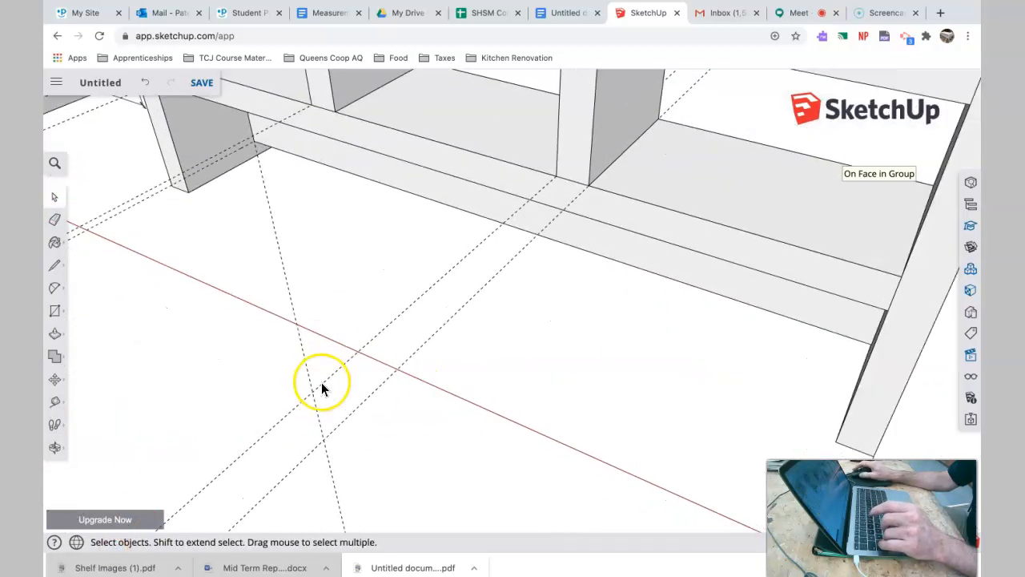
scroll(321, 384, "down", 6)
scroll(321, 382, "down", 5)
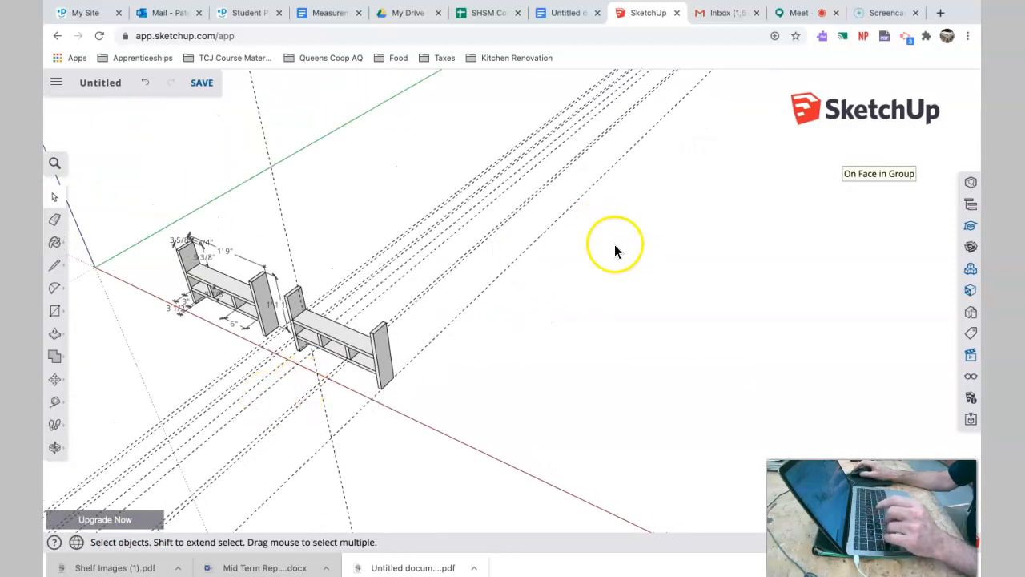
left_click_drag(585, 280, 535, 215)
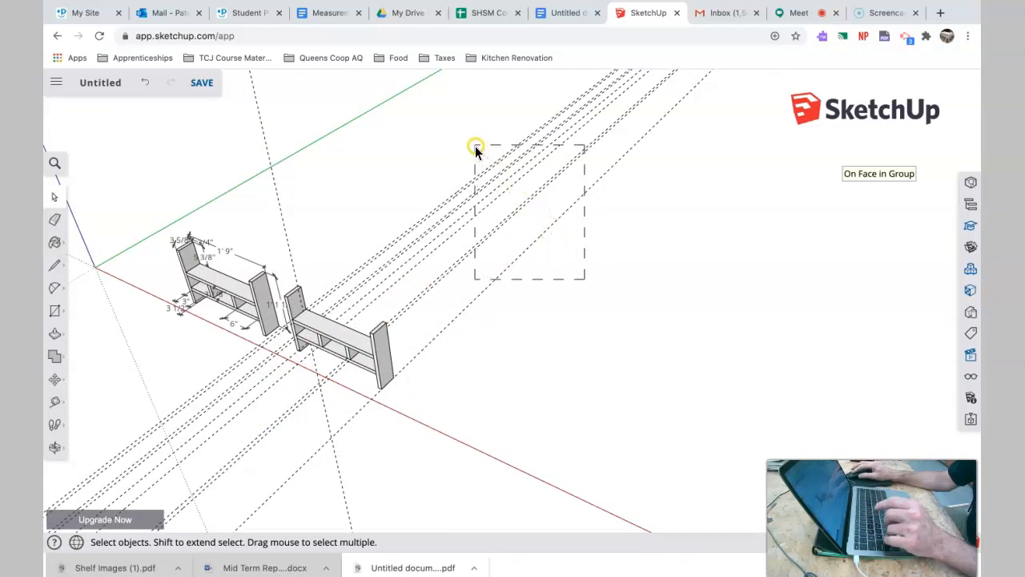
key("Delete")
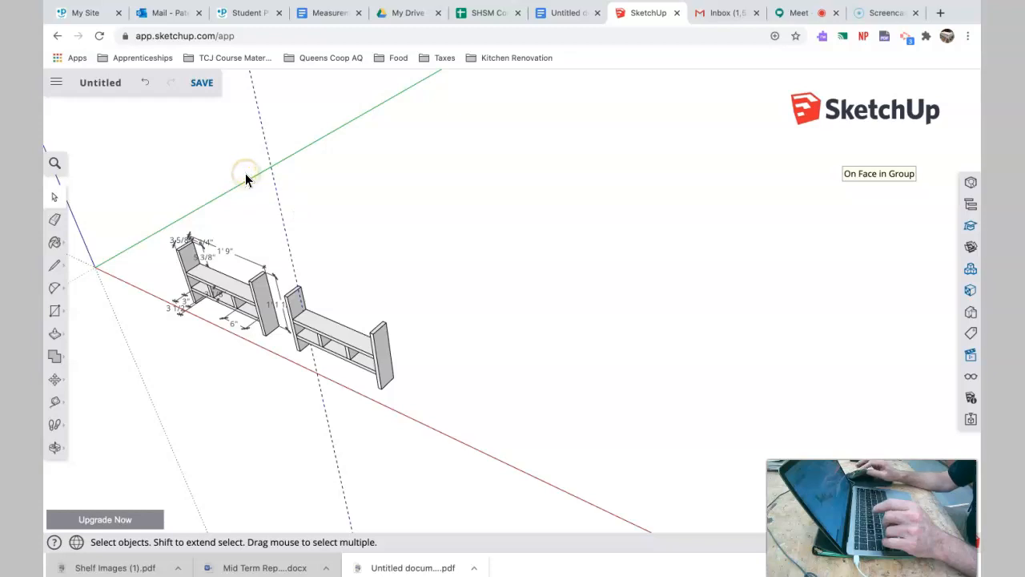
scroll(360, 328, "up", 2)
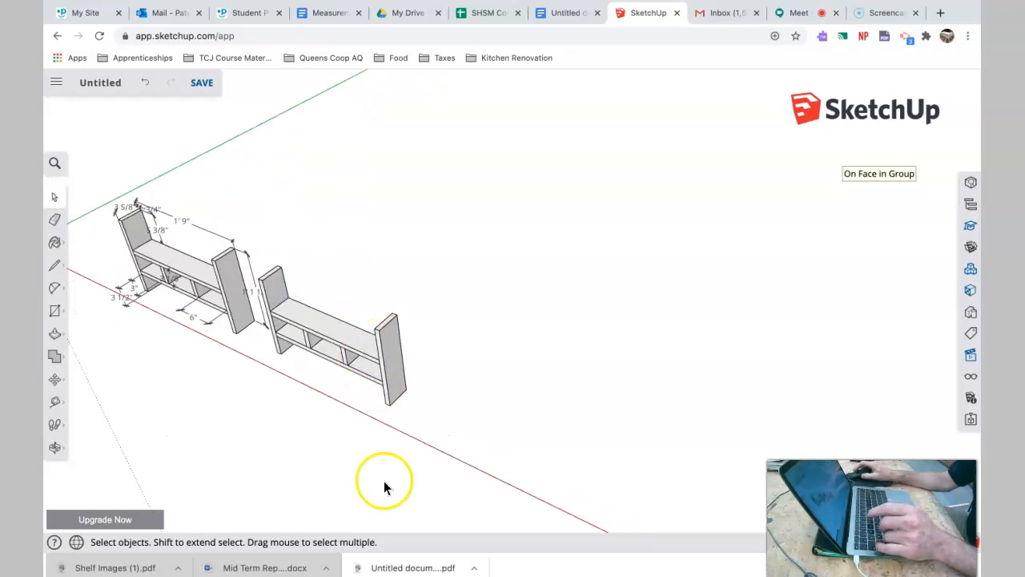
Step: Try to move the dimensioned example and the new shelf together
mouse_move(308, 433)
middle_mouse_down()
mouse_move(321, 443)
mouse_move(505, 385)
middle_mouse_up()
scroll(319, 444, "up", 1)
scroll(319, 444, "down", 3)
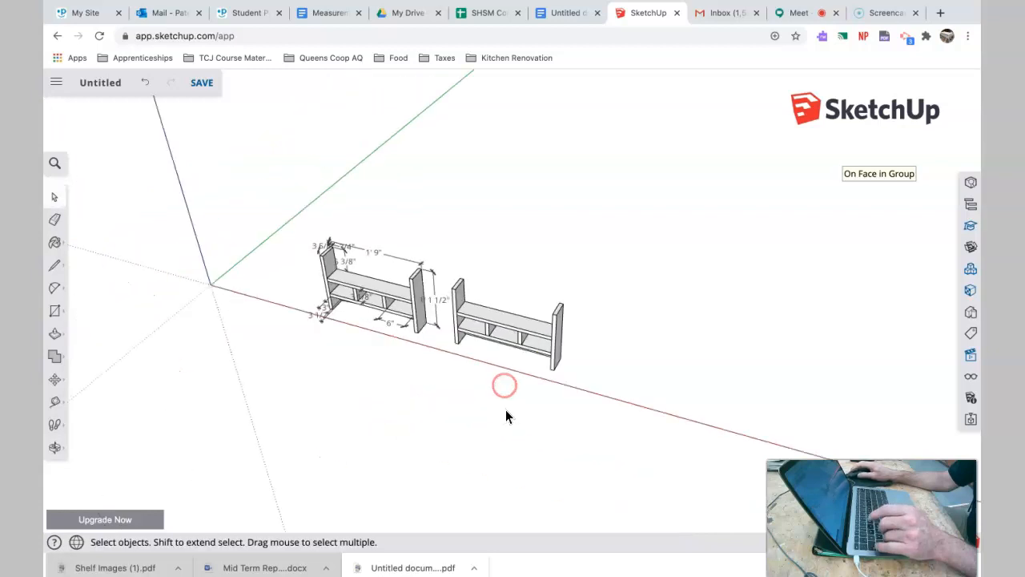
left_click(515, 340)
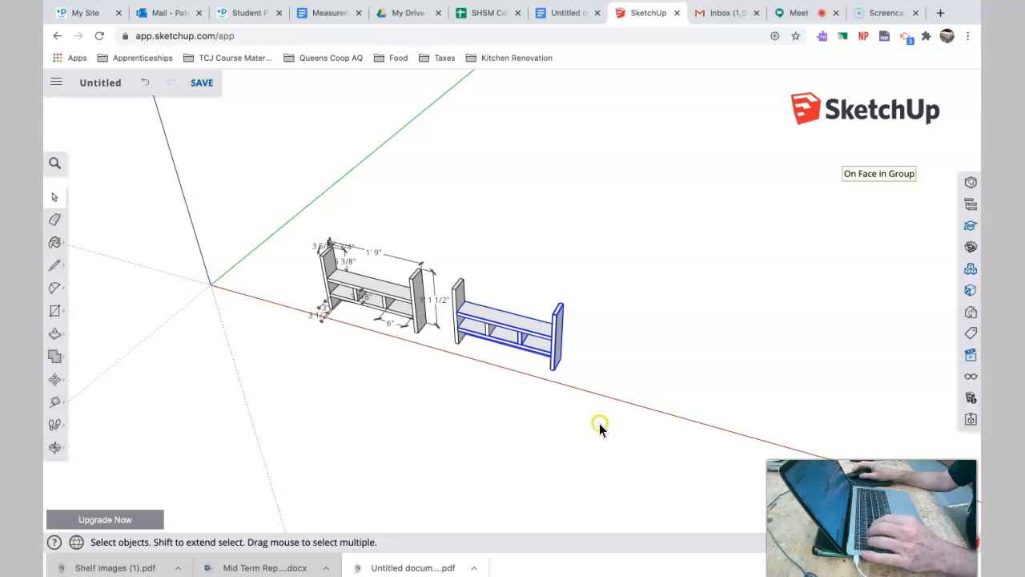
left_click(601, 425)
left_click_drag(620, 436, 436, 278)
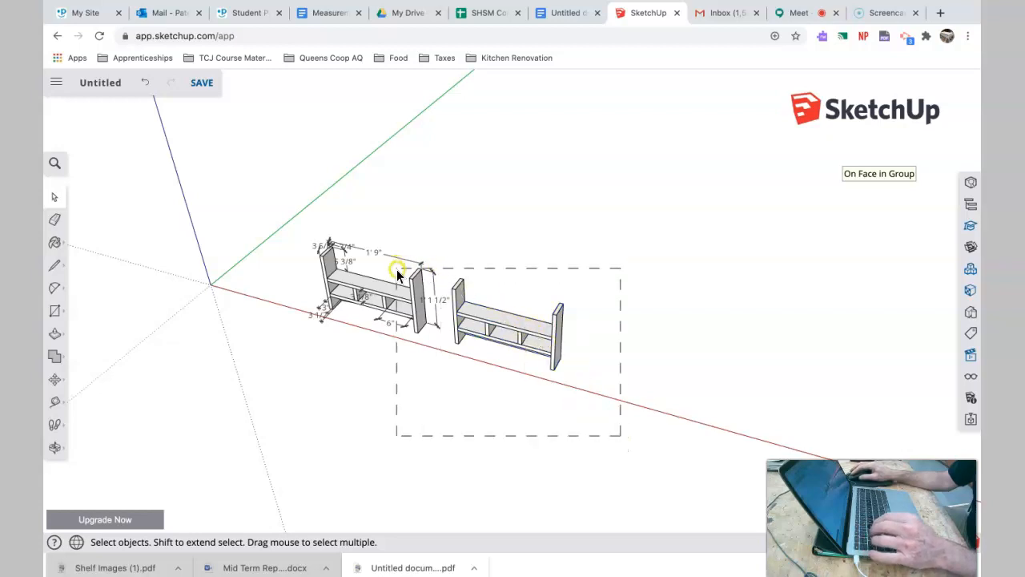
left_click_drag(246, 194, 245, 195)
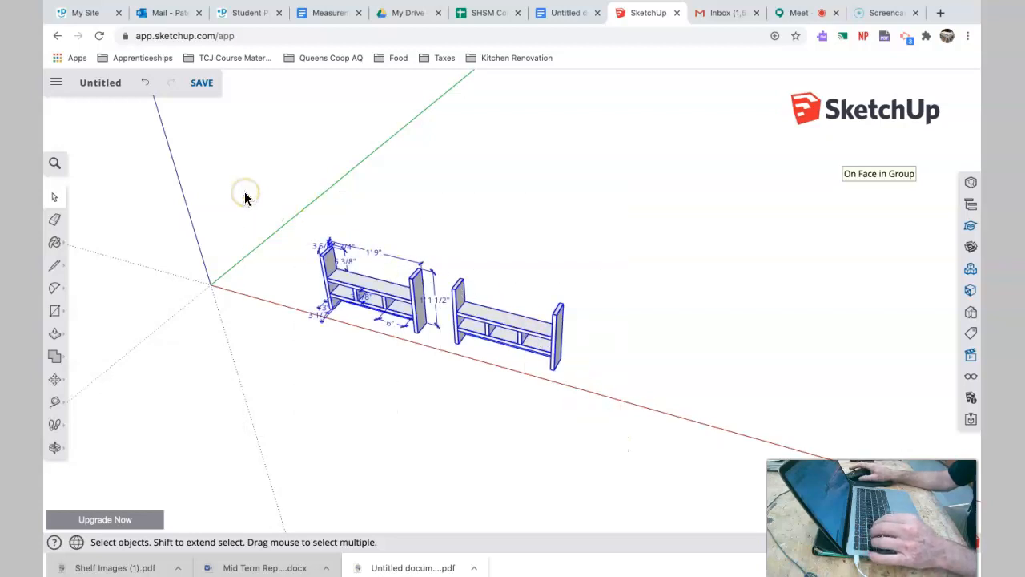
middle_click_drag(283, 341, 267, 325)
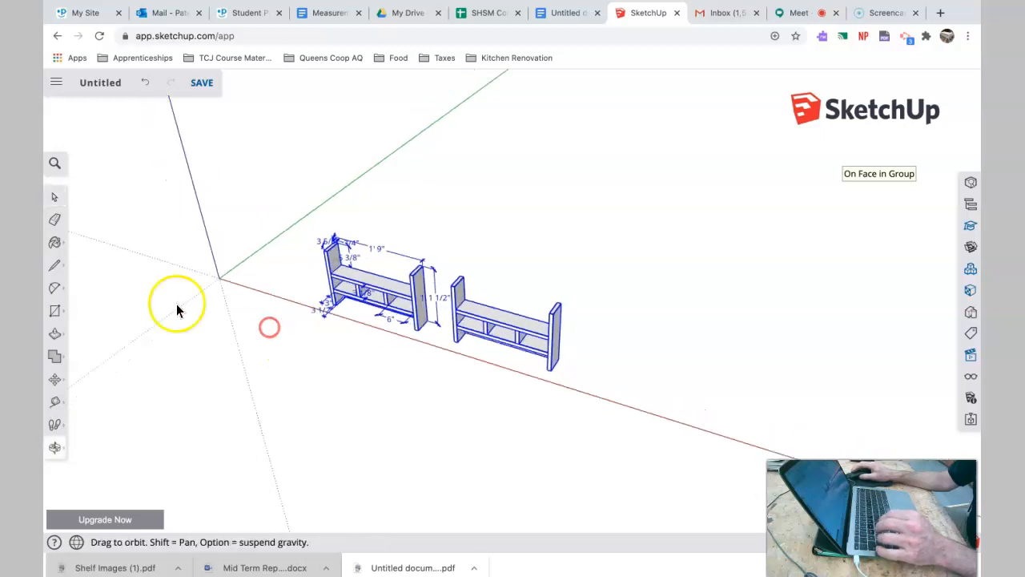
left_click(55, 379)
left_click(468, 315)
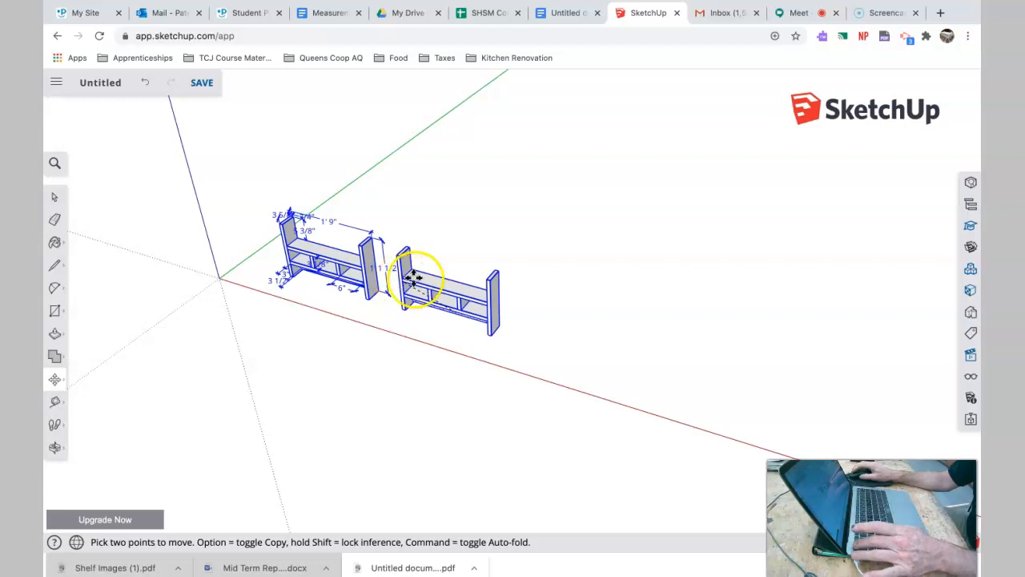
left_click(490, 299)
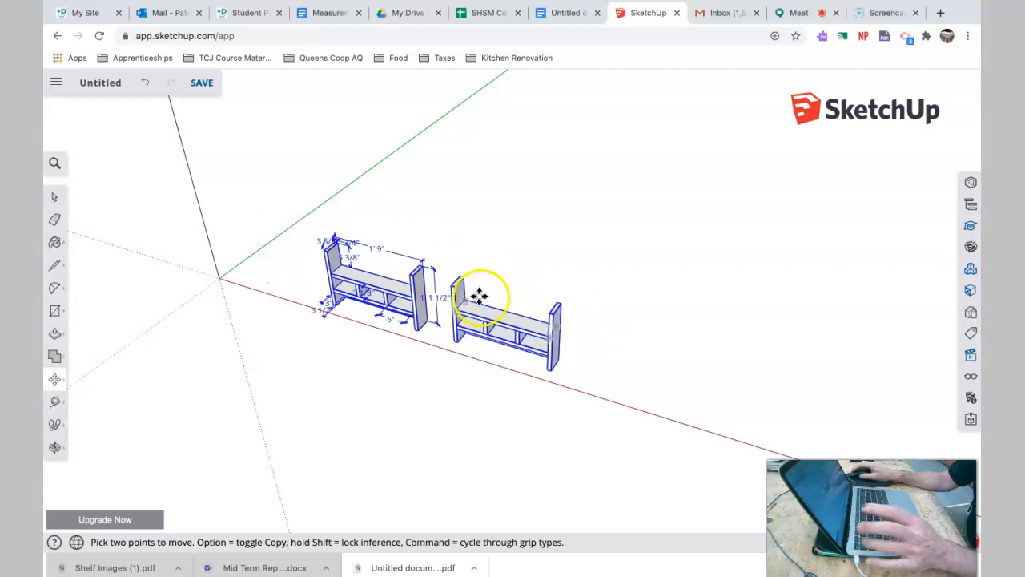
left_click(55, 201)
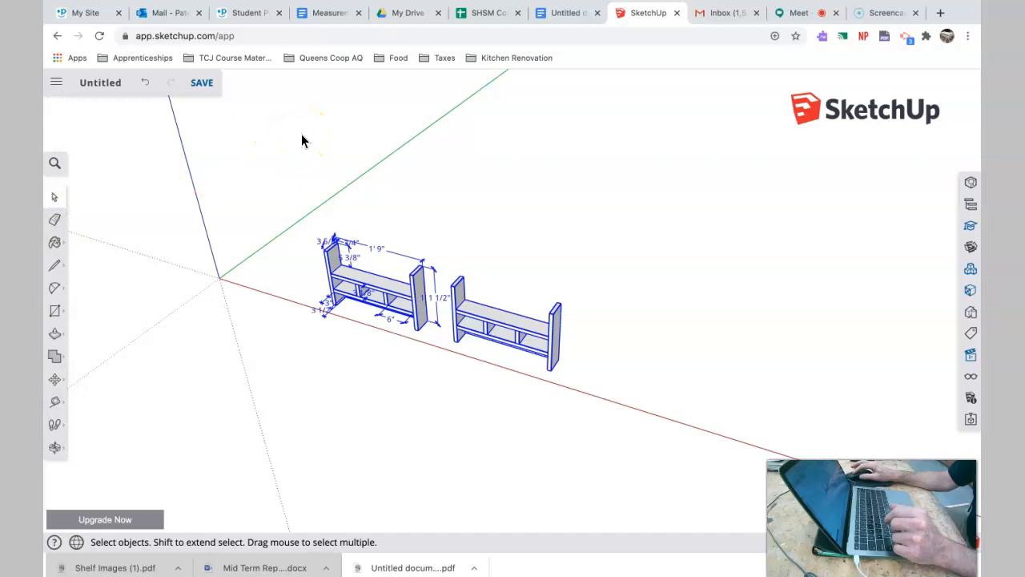
left_click(301, 138)
left_click(776, 393)
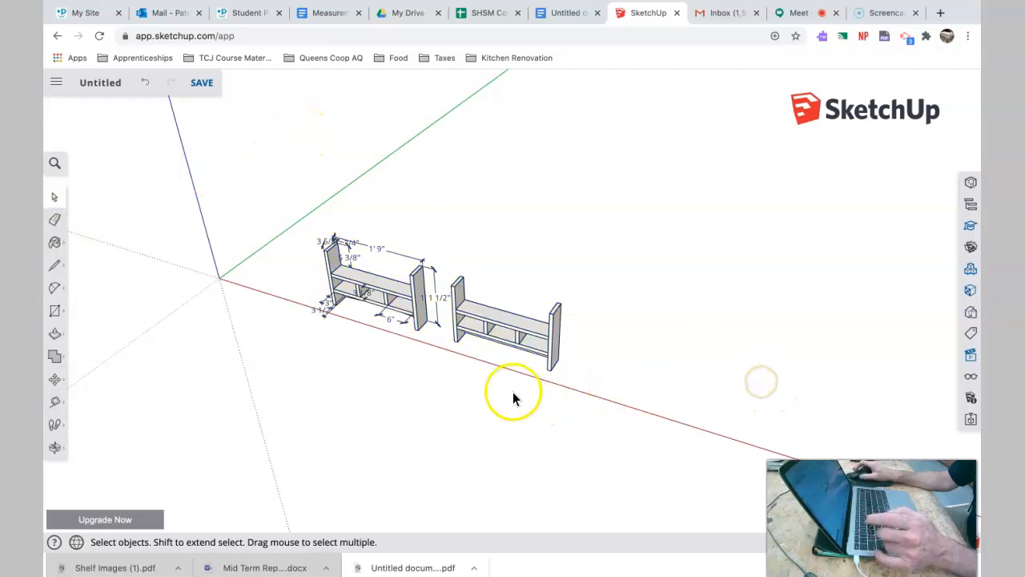
Step: Draw a shallow two-point arc bulging upward on the back rail's front face, spanning from one bottom corner to the other
scroll(516, 345, "up", 6)
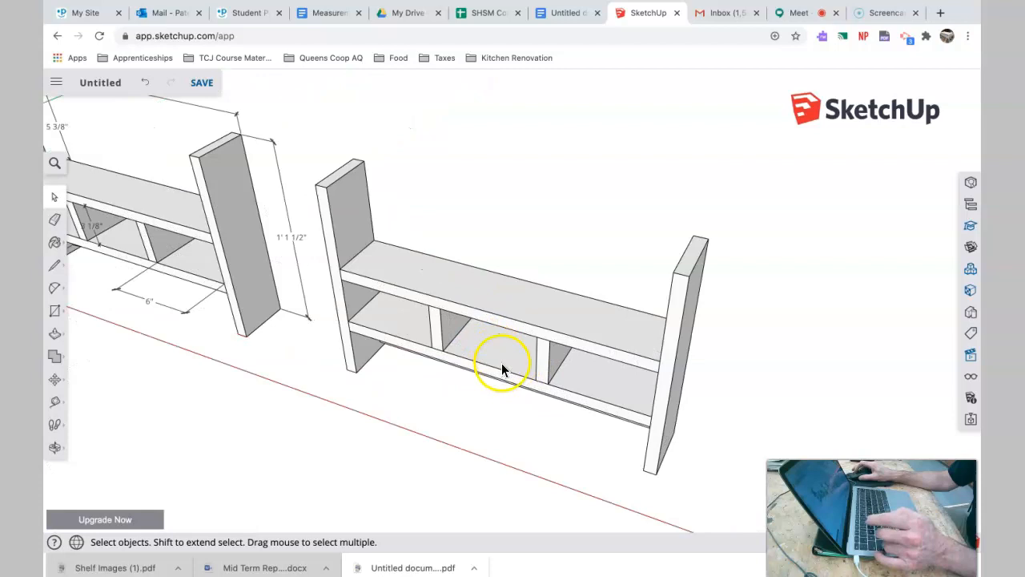
scroll(502, 368, "up", 4)
middle_click_drag(492, 423, 664, 130)
scroll(483, 456, "down", 4)
middle_click_drag(484, 451, 500, 466)
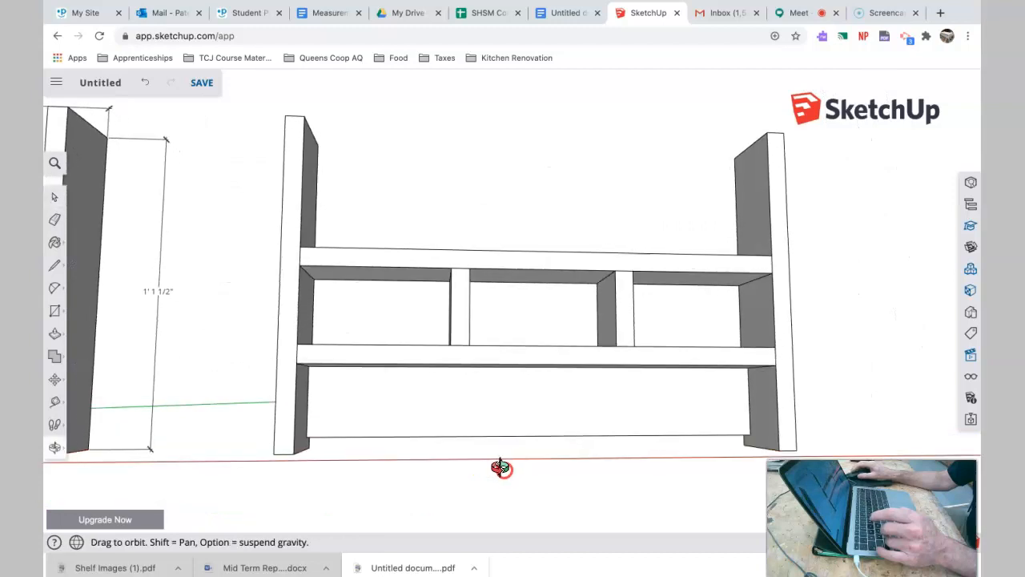
scroll(519, 418, "up", 5)
middle_click_drag(519, 425, 499, 416)
left_click(141, 205)
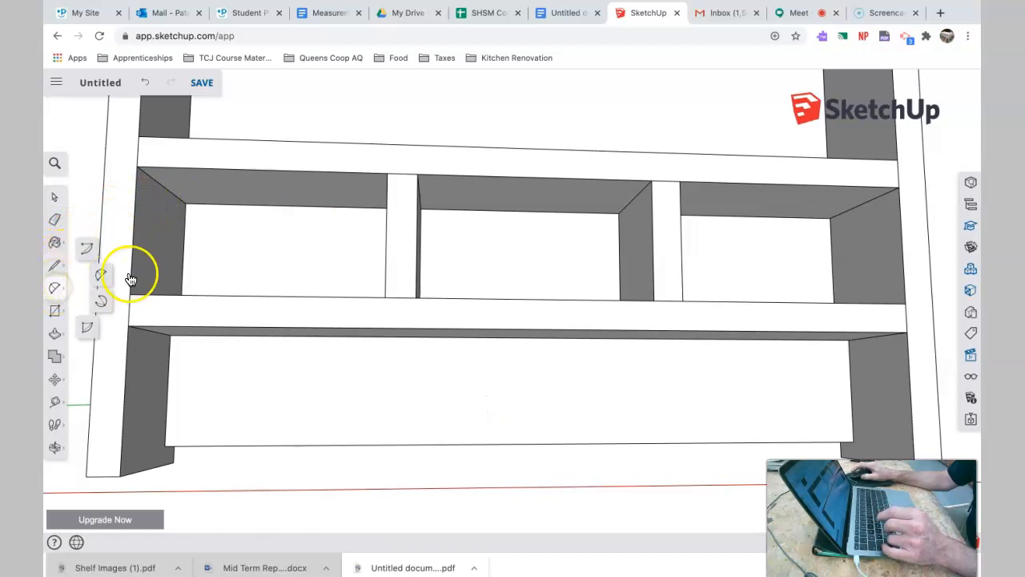
left_click(99, 276)
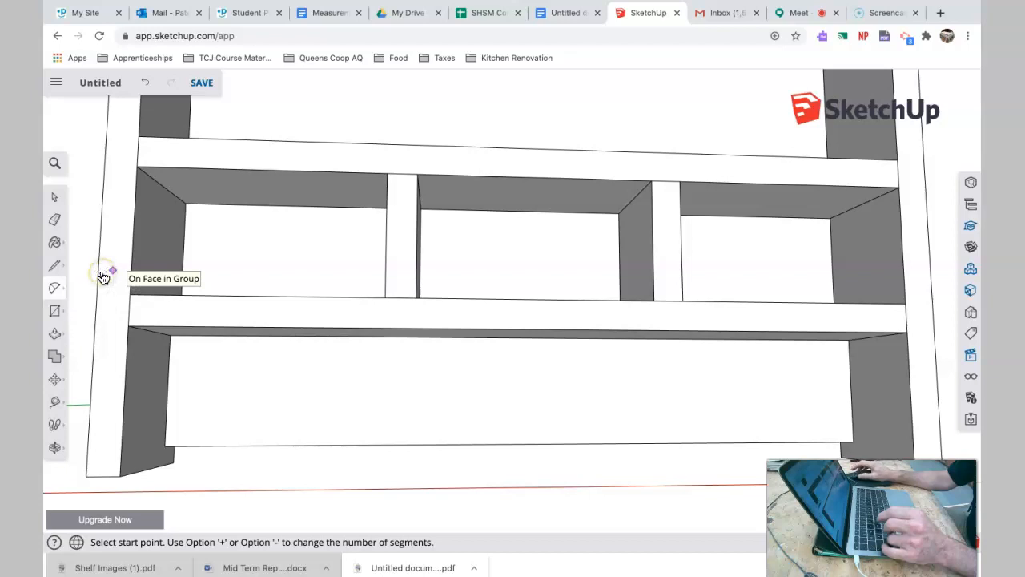
left_click(165, 445)
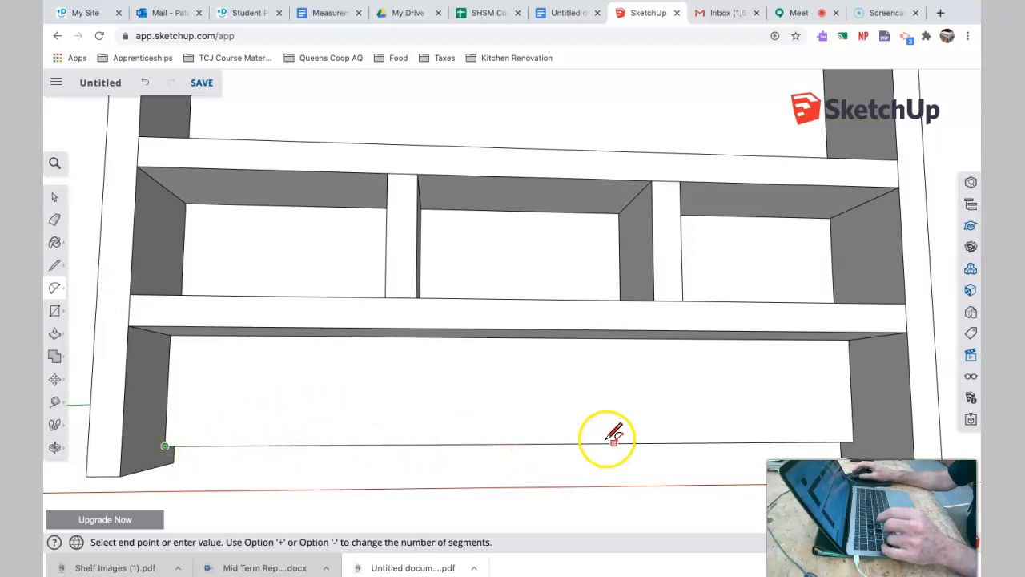
left_click(855, 441)
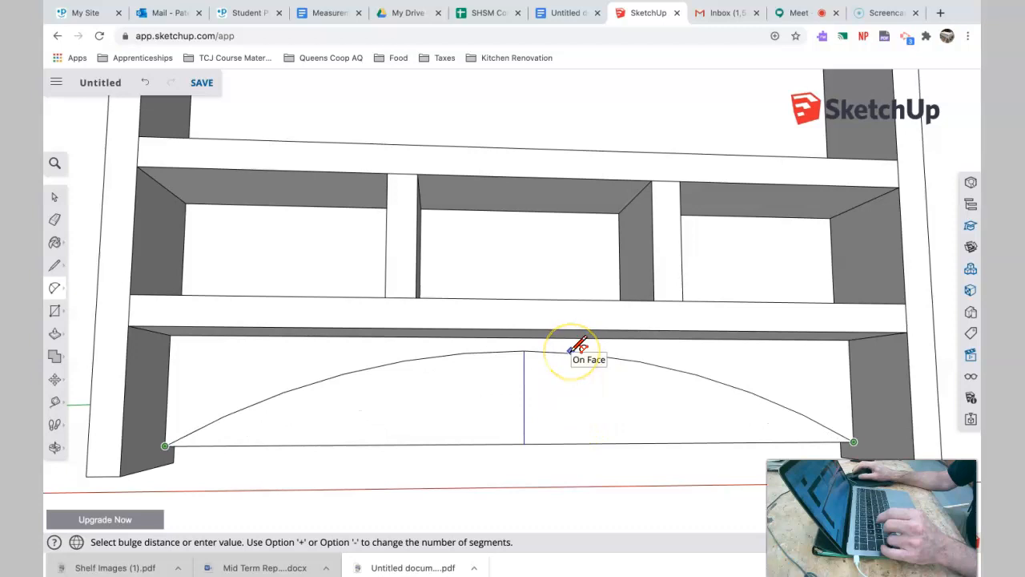
left_click_drag(572, 350, 572, 416)
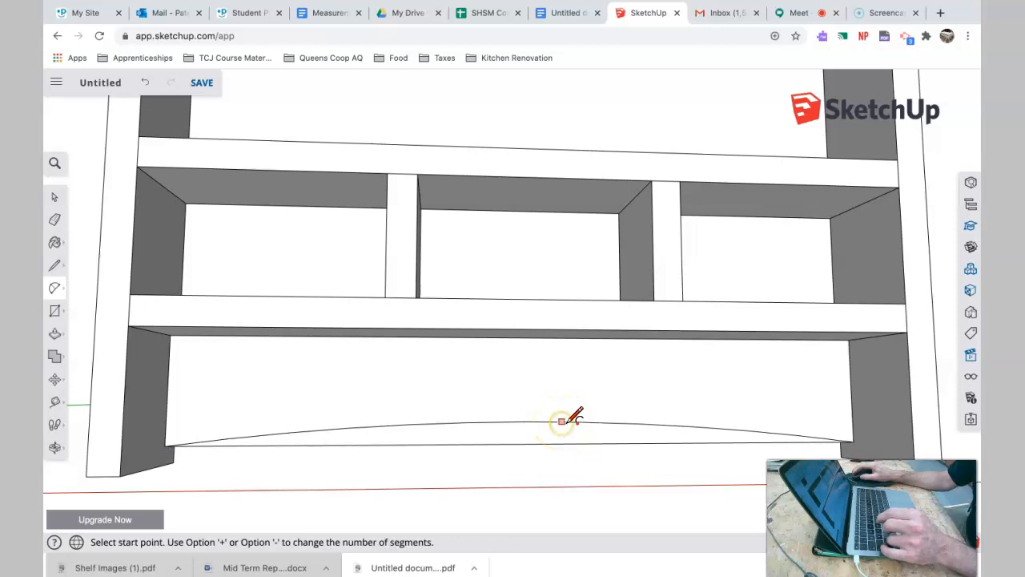
left_click(55, 200)
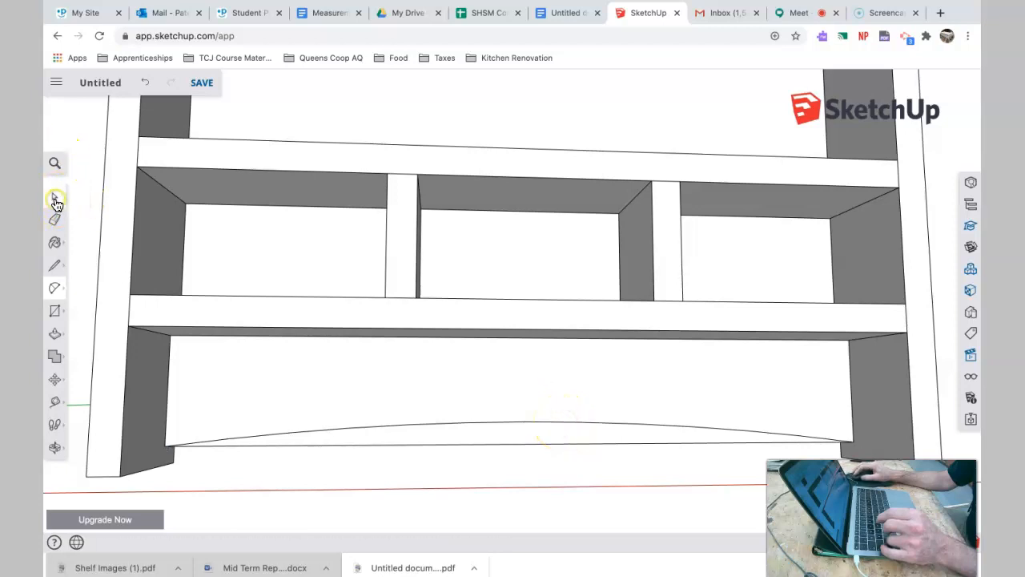
Step: Push/Pull the area below the arc back through the rail's full thickness to cut the arched bottom edge
left_click(55, 333)
middle_click_drag(576, 417, 526, 443)
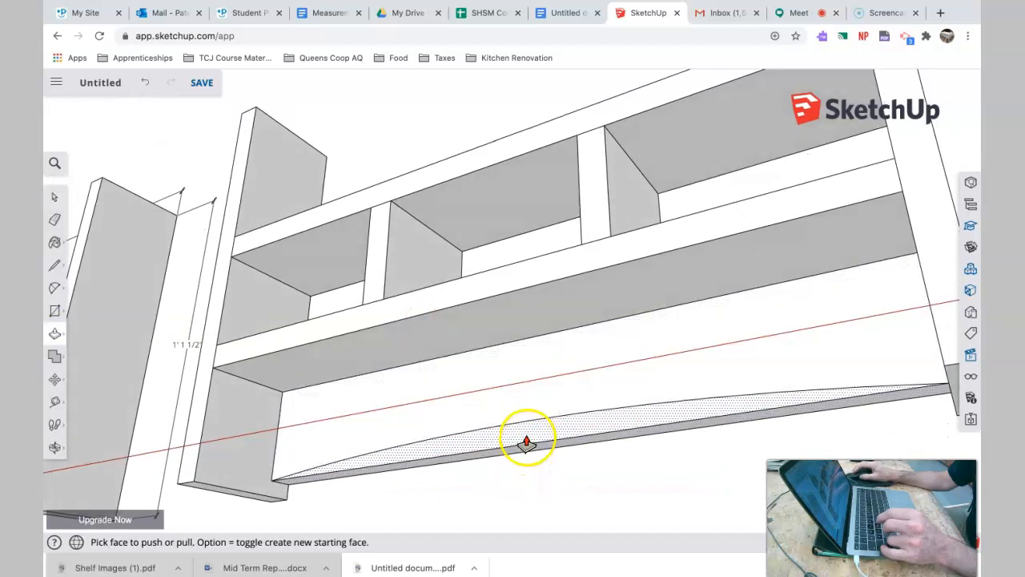
left_click(526, 443)
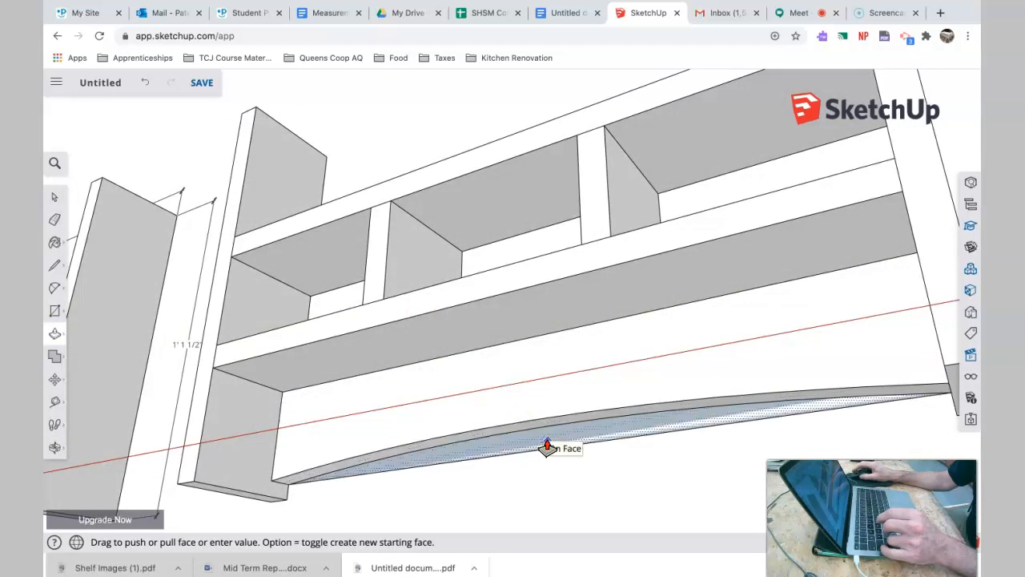
left_click(547, 444)
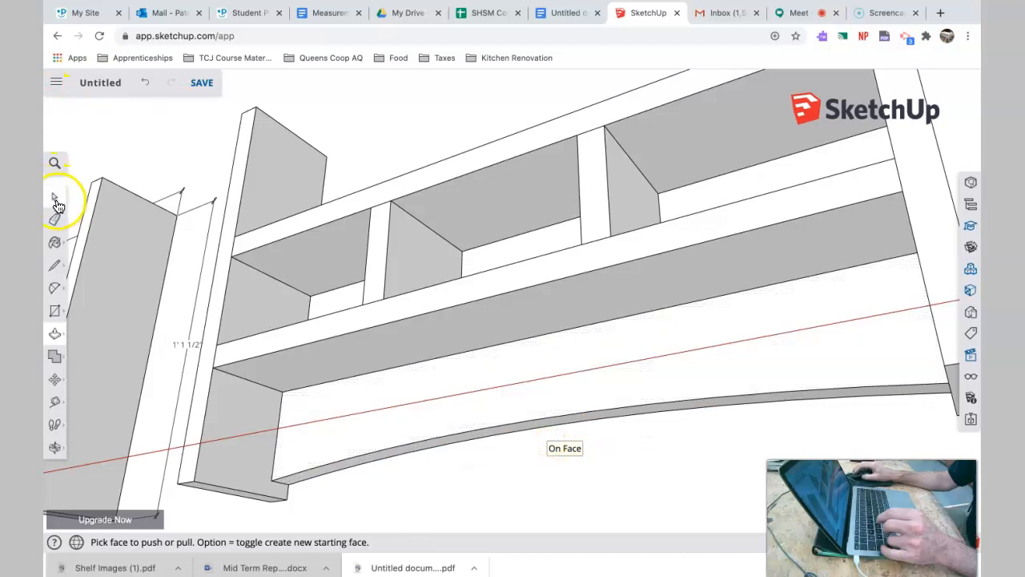
key("space")
Step: Dimension the new shelf's full height along the back edge of its outer side board, the one farthest from the example
middle_click_drag(549, 254, 745, 492)
scroll(691, 393, "up", 5)
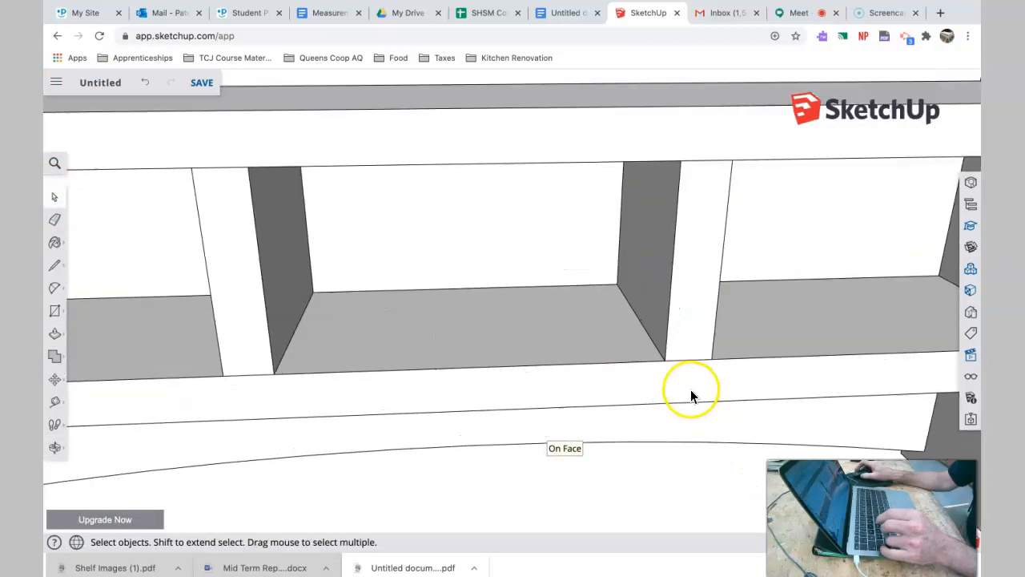
scroll(692, 391, "down", 5)
scroll(690, 389, "down", 6)
middle_click_drag(690, 389, 372, 371, "shift")
left_click(56, 402)
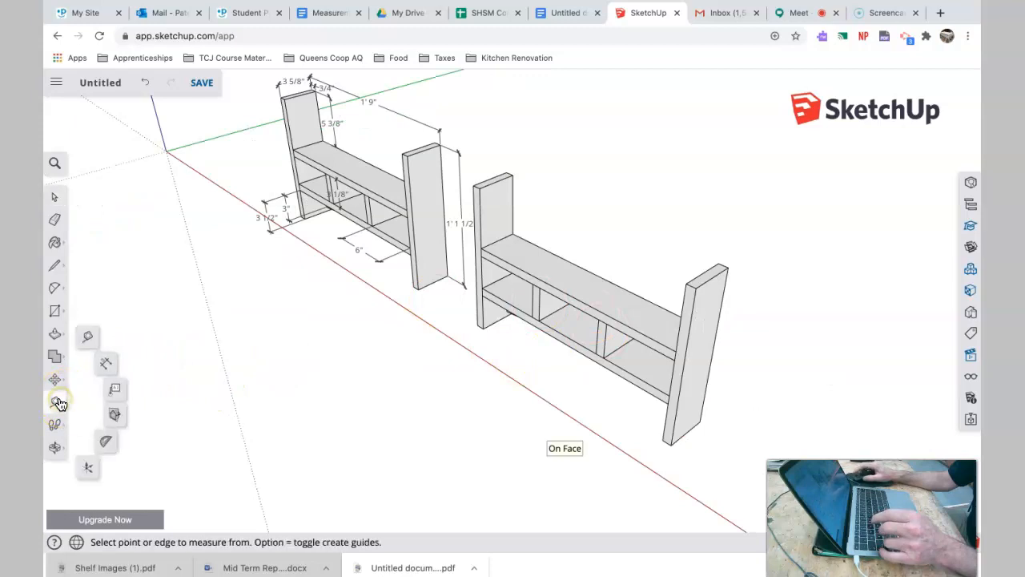
left_click(107, 365)
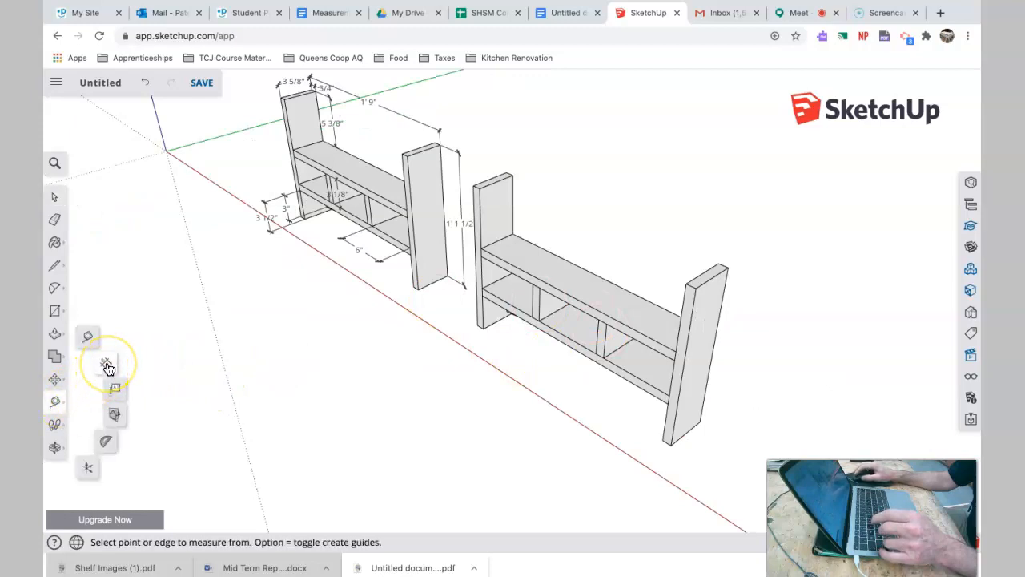
left_click(107, 365)
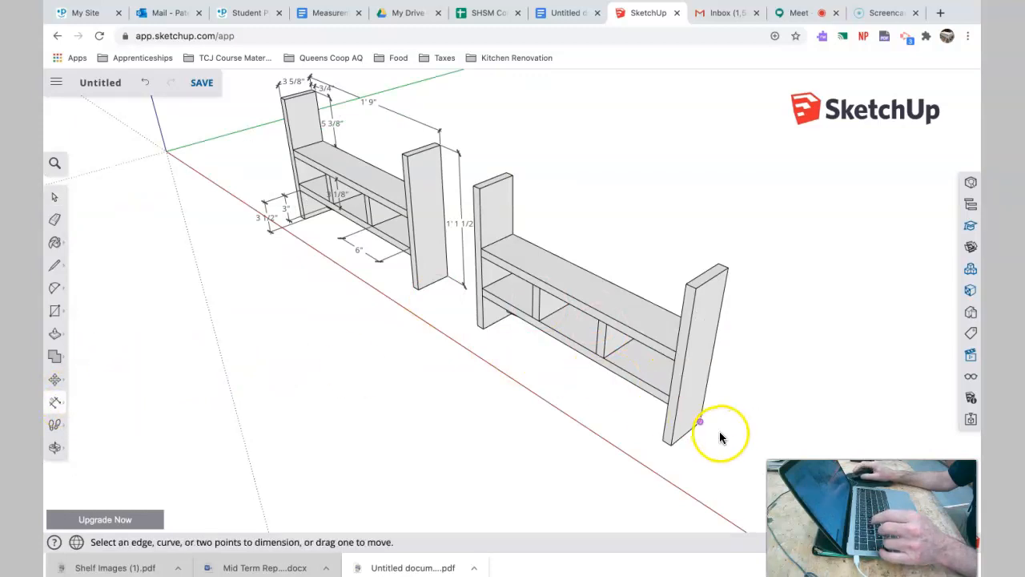
left_click(730, 269)
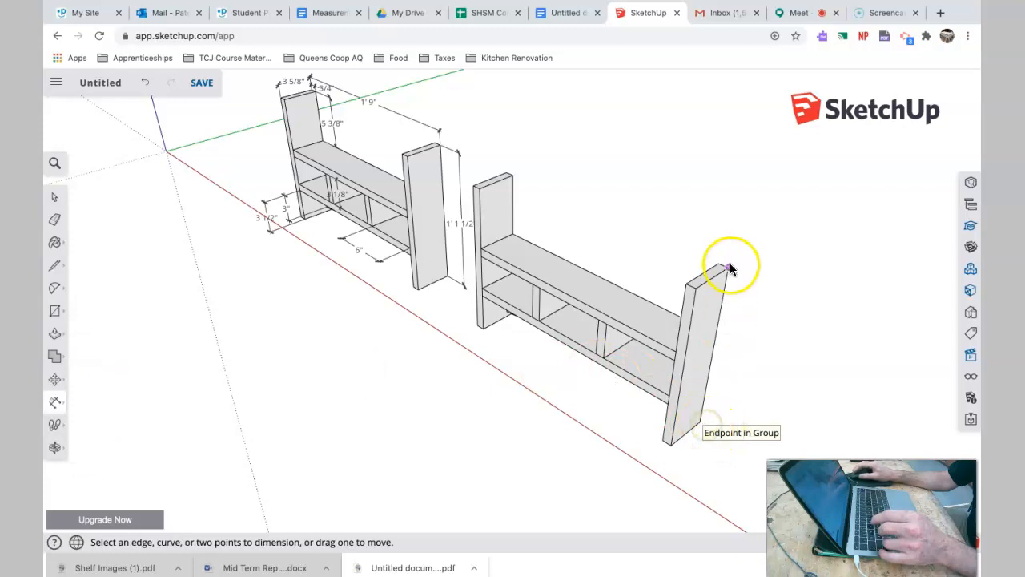
left_click(699, 423)
left_click(757, 450)
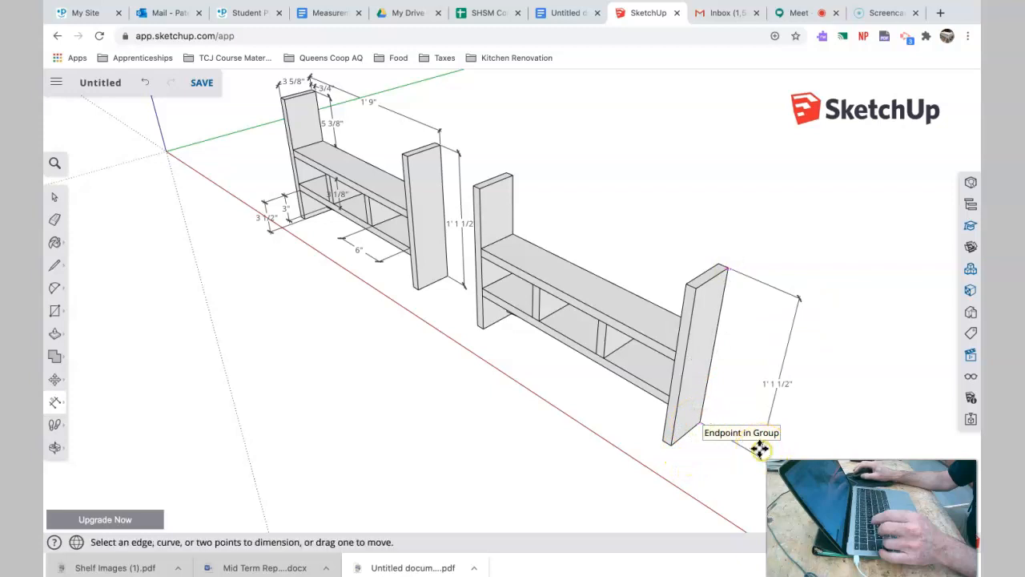
Step: Dimension the new shelf's overall width between the top back corners of its two side boards
left_click(506, 173)
key("Escape")
left_click(504, 168)
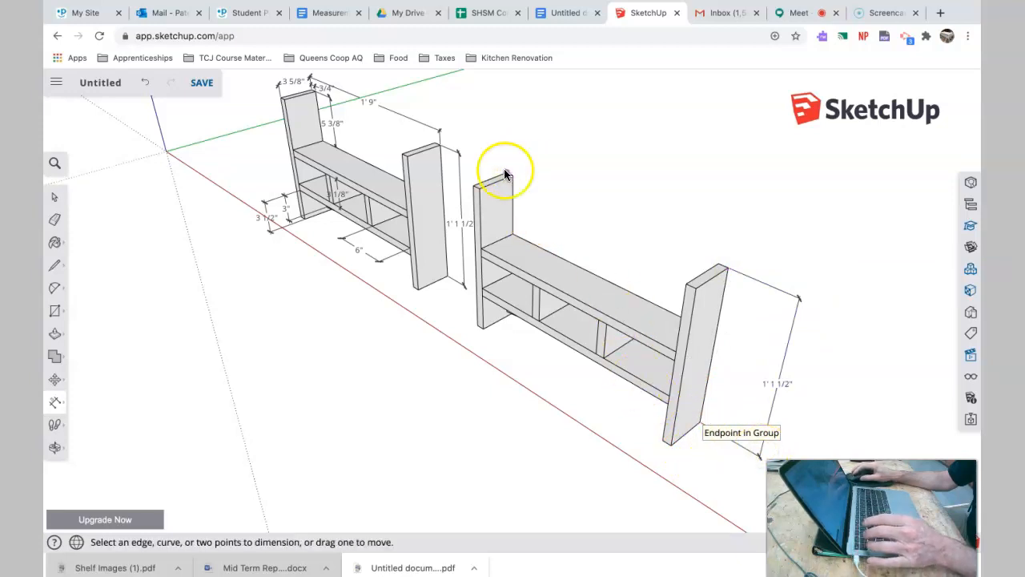
left_click(727, 267)
left_click(723, 237)
Step: Compare the new shelf with the dimensioned example, examining the overall dimensions, compartments and arched rail of both
scroll(639, 379, "up", 5)
middle_click_drag(636, 371, 752, 379)
left_click(733, 381)
middle_click_drag(591, 352, 861, 400)
scroll(425, 201, "up", 1)
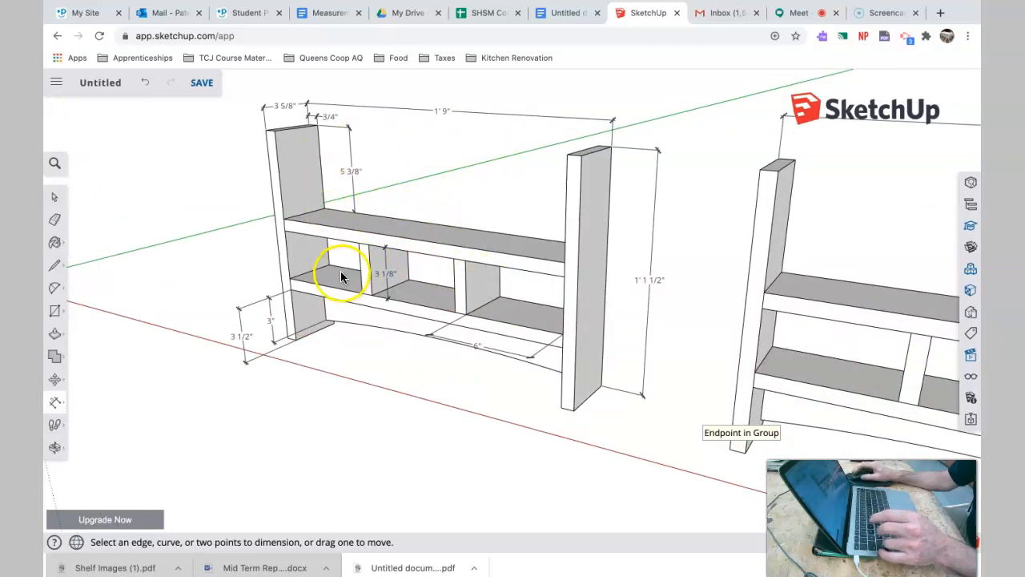
left_click(55, 197)
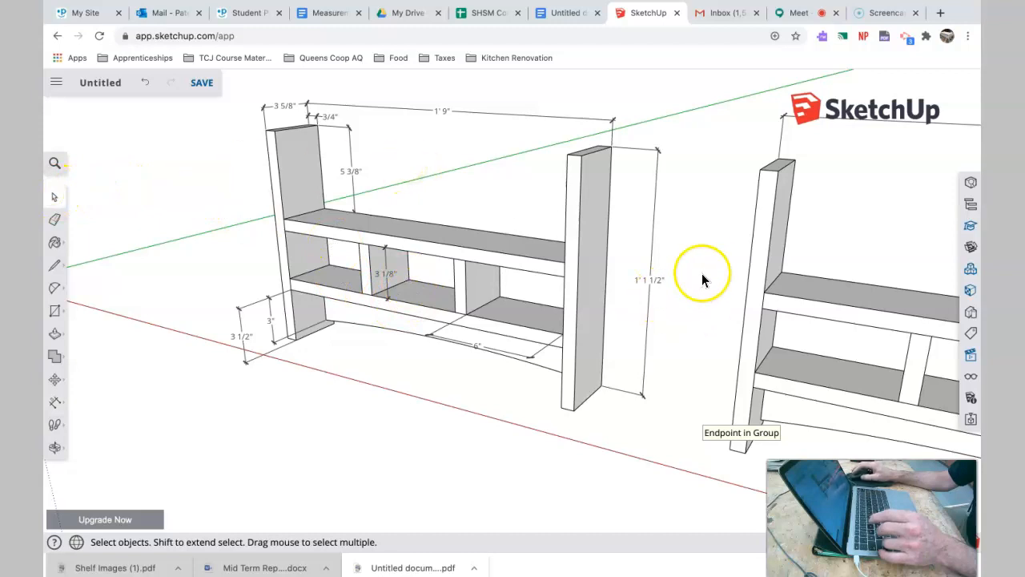
scroll(856, 352, "down", 3)
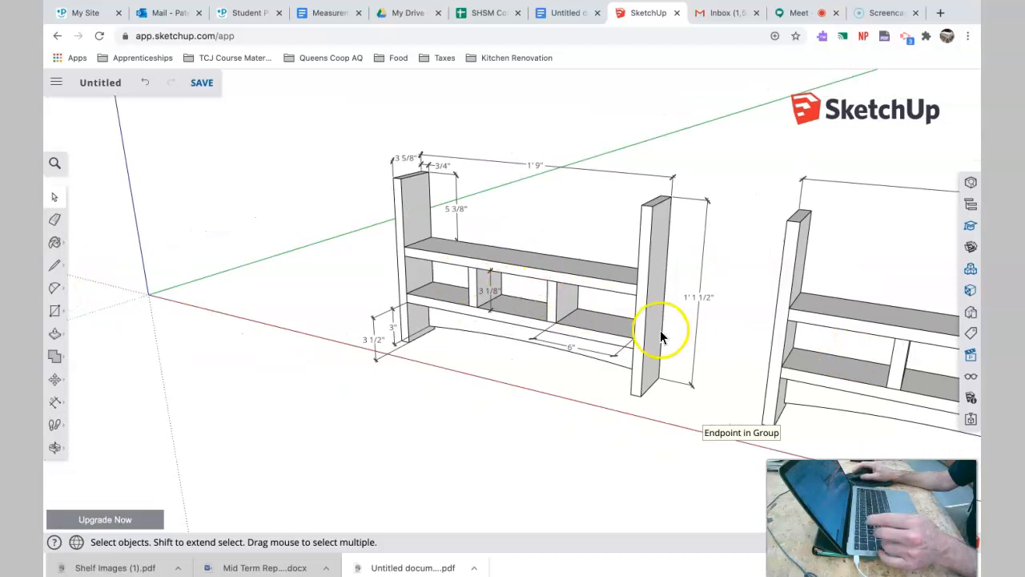
middle_click_drag(861, 340, 562, 304)
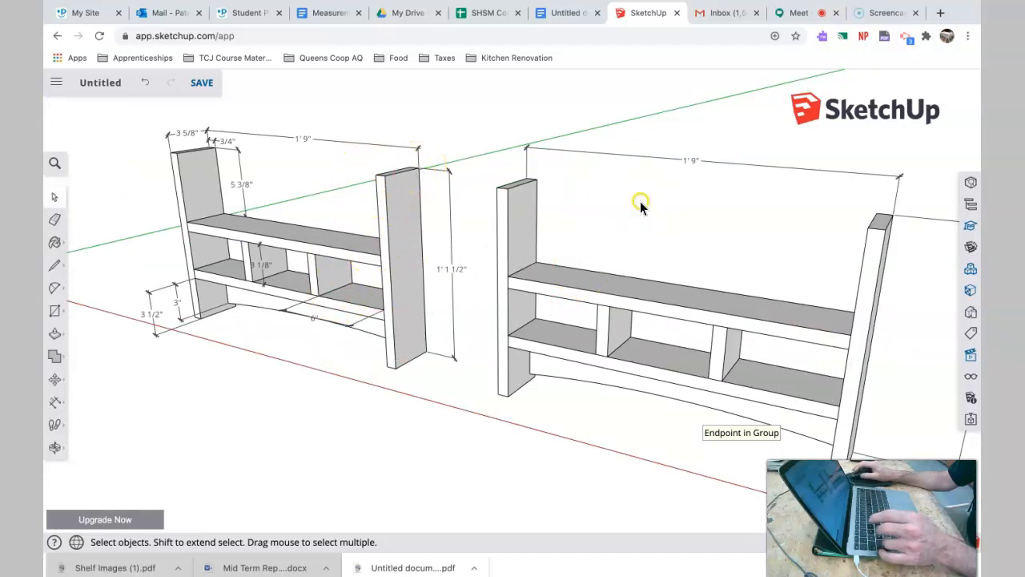
middle_click_drag(801, 316, 659, 253)
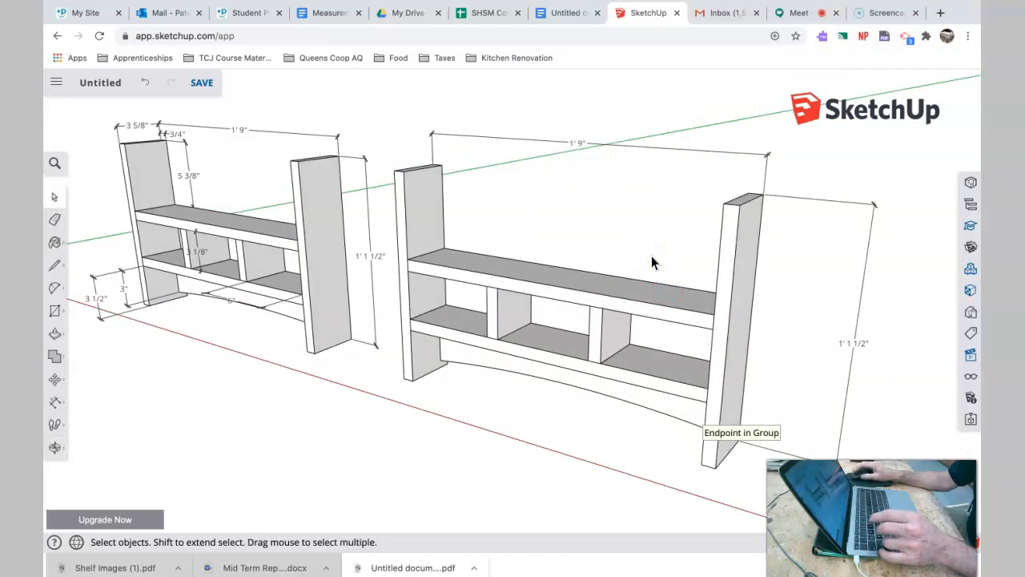
scroll(652, 255, "up", 3)
scroll(650, 255, "down", 5)
left_click(647, 260)
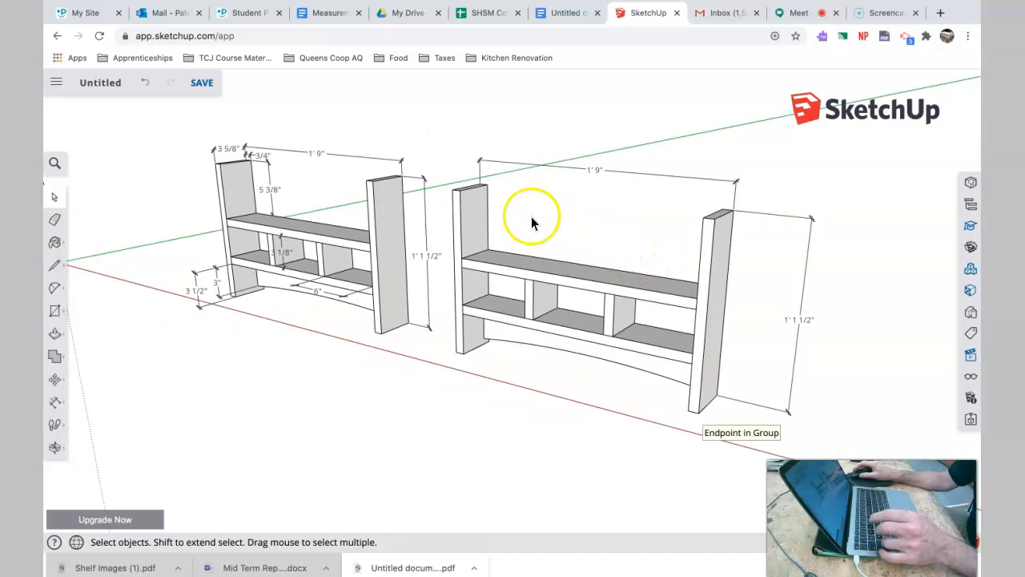
Step: Select individual boards of the new shelf to check that they are separate groups, then clear the selection
left_click(477, 215)
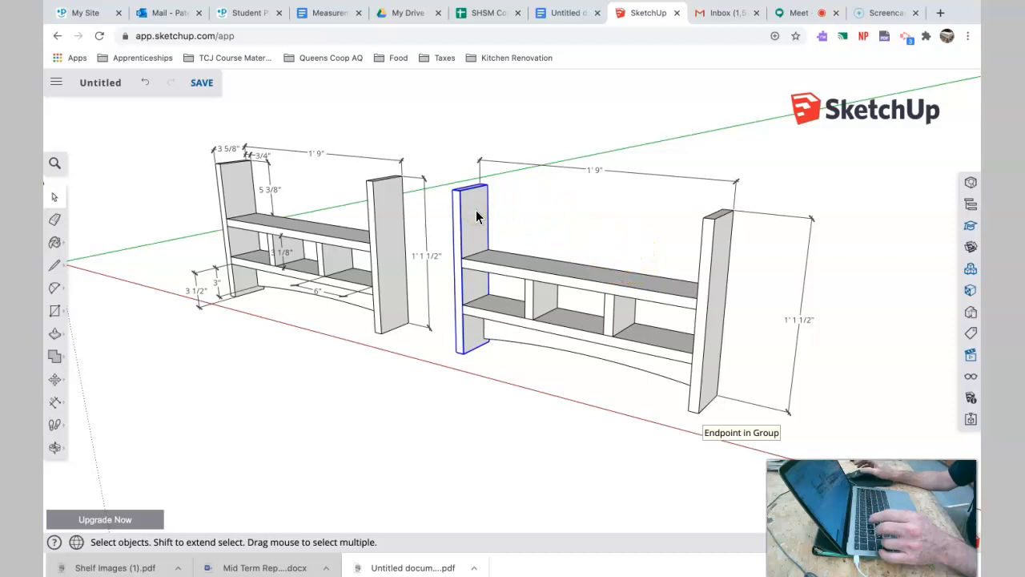
left_click(543, 270)
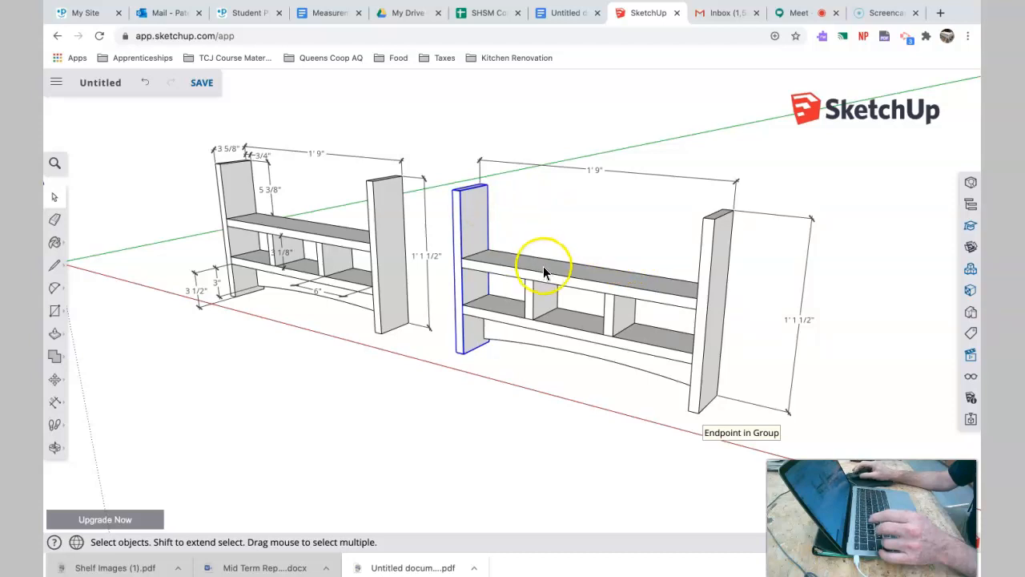
left_click(724, 255)
left_click(643, 234)
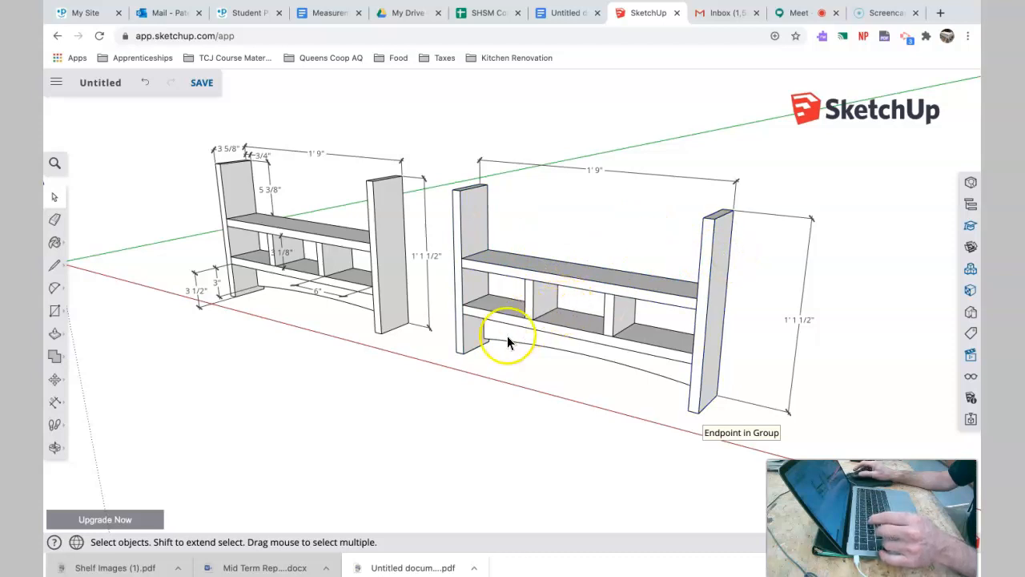
Step: Open the new shelf's outer side board group for editing, with the arc tool ready at its top front corner
scroll(507, 336, "up", 5)
scroll(510, 337, "up", 2)
mouse_move(603, 294)
middle_mouse_down()
mouse_move(655, 419)
mouse_move(555, 417)
mouse_move(508, 347)
middle_mouse_up()
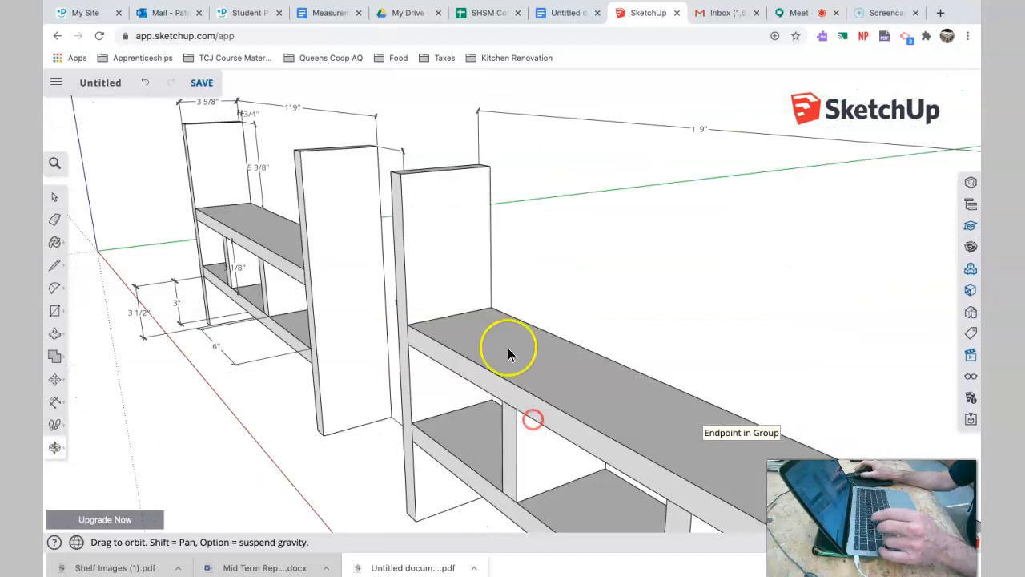
scroll(481, 272, "down", 6)
scroll(661, 355, "down", 4)
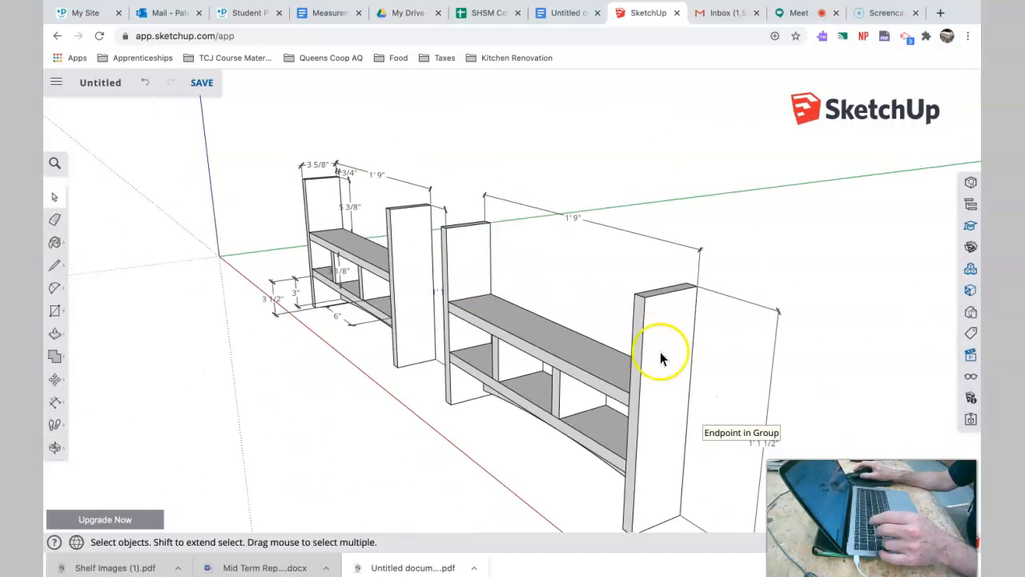
mouse_move(686, 361)
middle_mouse_down()
mouse_move(618, 300)
mouse_move(626, 316)
mouse_move(579, 301)
middle_mouse_up()
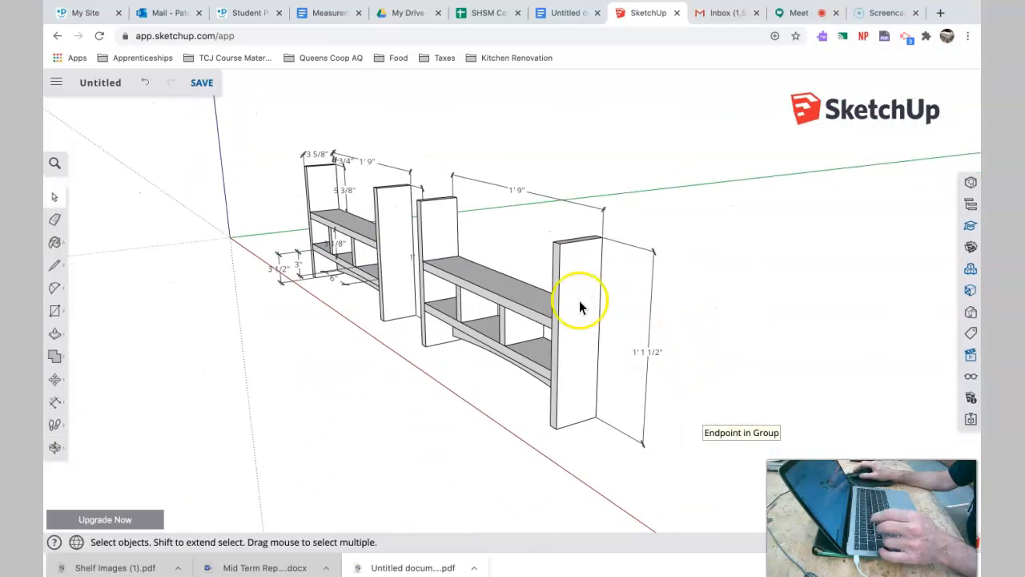
scroll(575, 300, "up", 4)
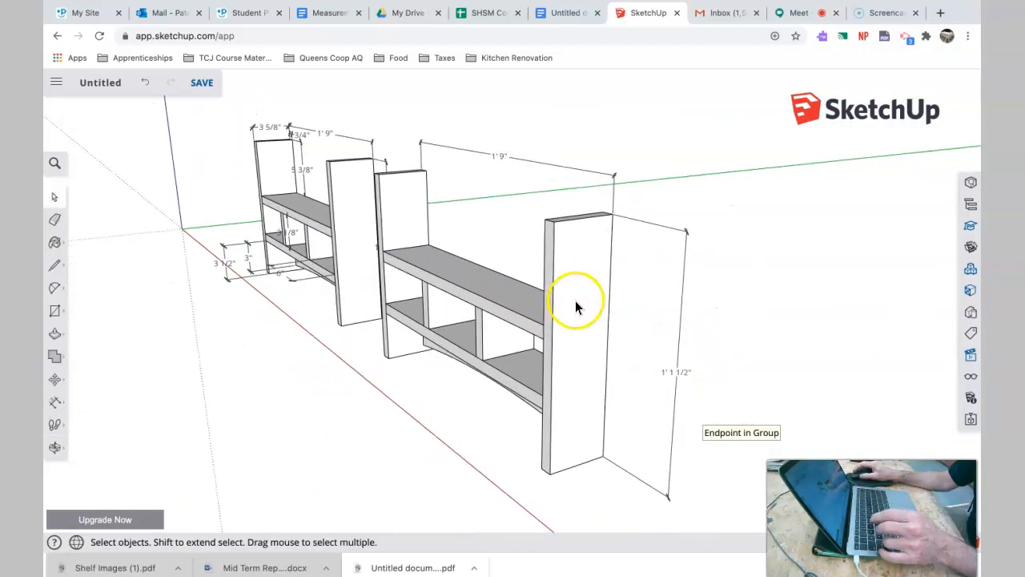
left_click(567, 237)
double_click(567, 237)
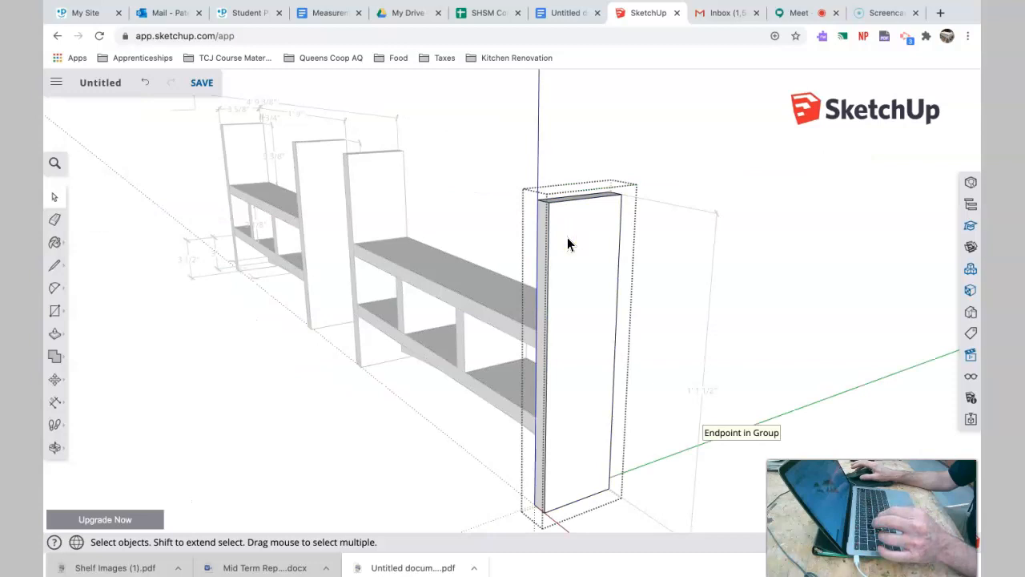
left_click(63, 293)
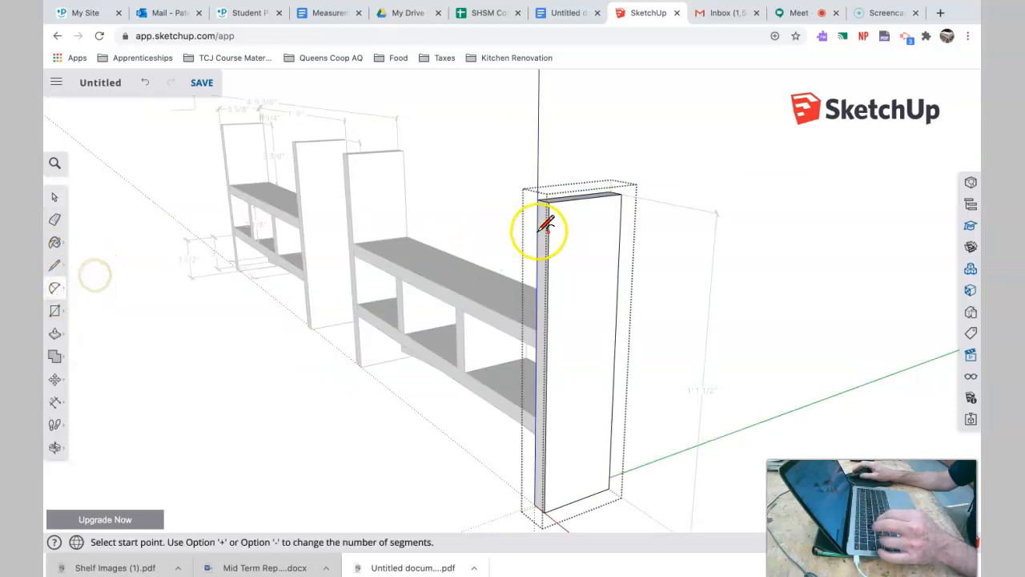
scroll(556, 229, "up", 3)
scroll(560, 226, "up", 2)
middle_click_drag(556, 217, 405, 215)
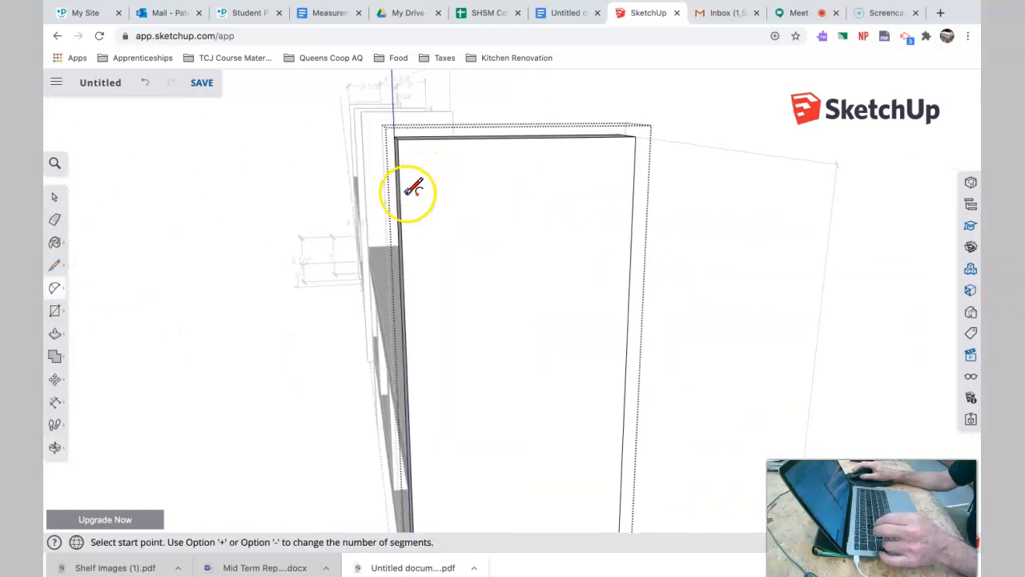
Step: Try an arc across the top front corner of the side board's outer face, then undo it
left_click(399, 196)
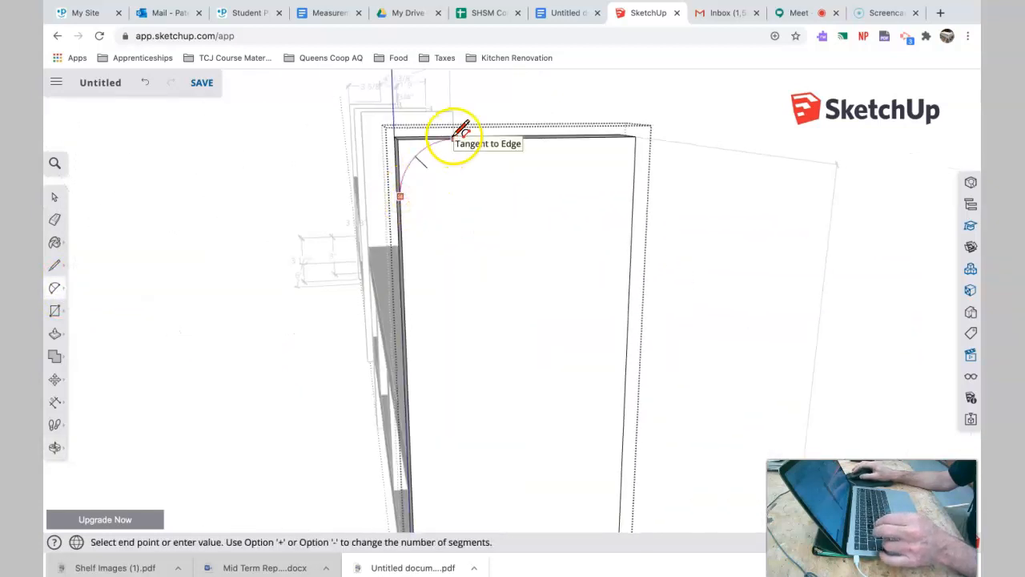
left_click(461, 132)
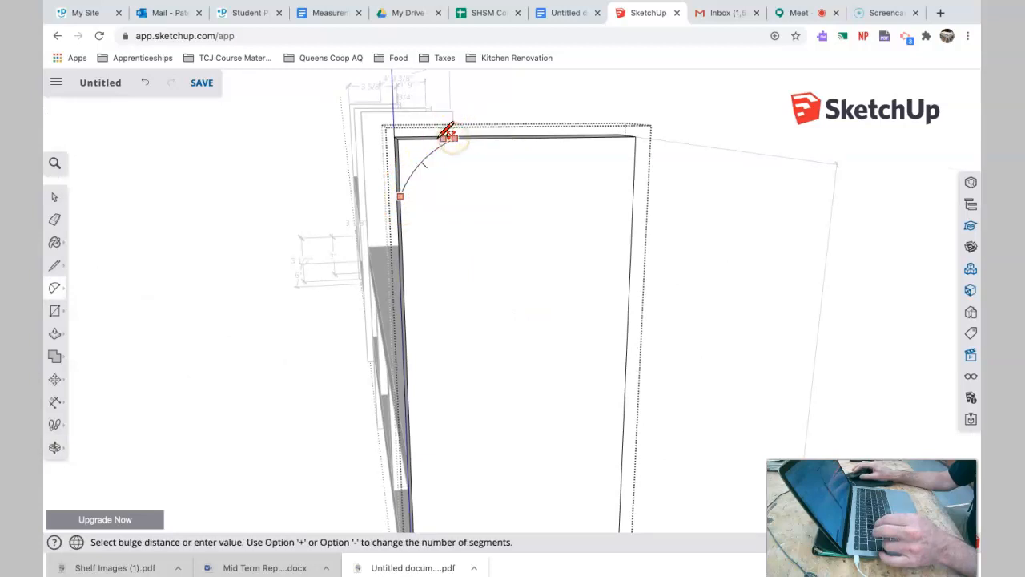
left_click(441, 131)
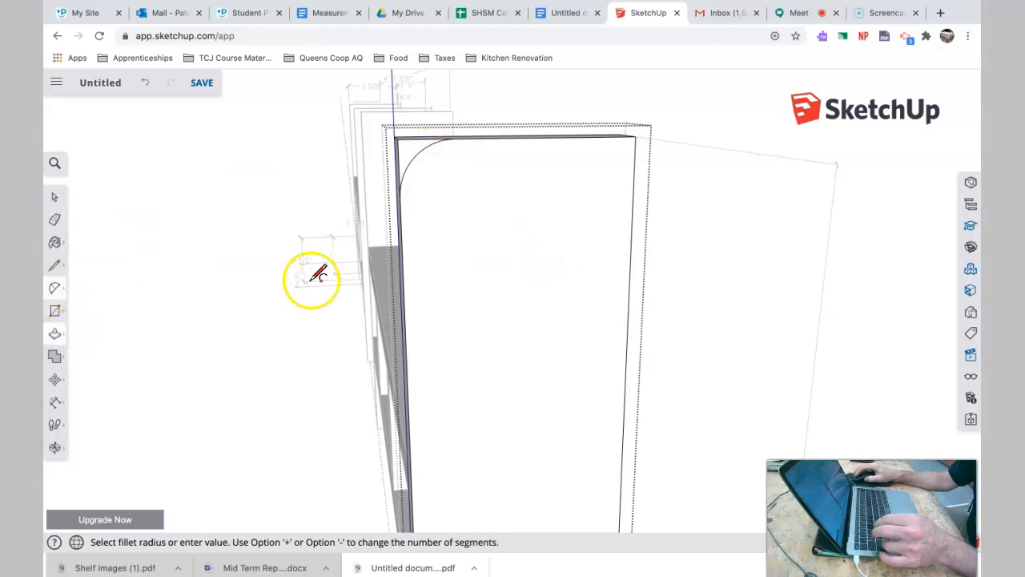
key("super+z")
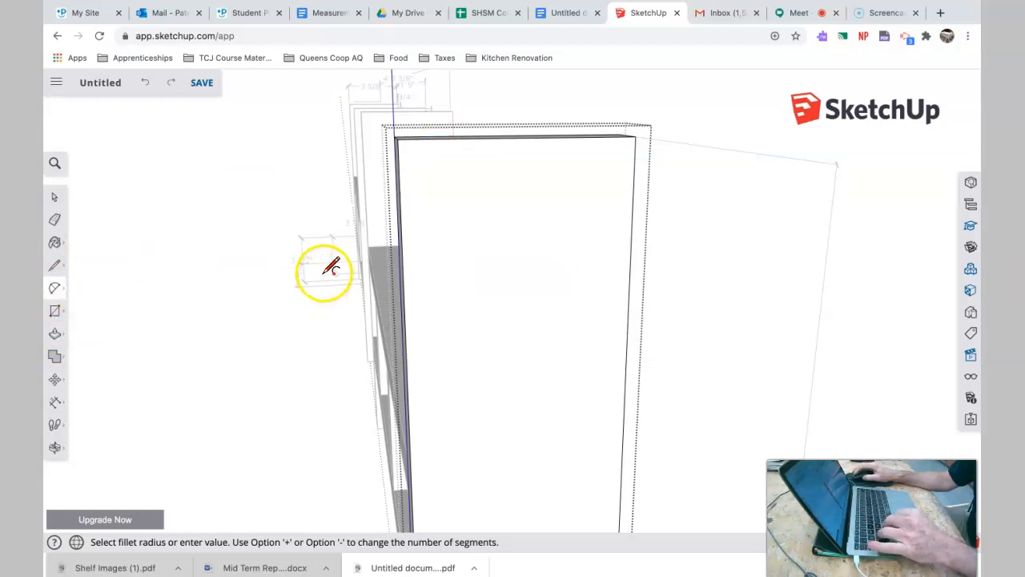
Step: Draw a two-point arc tangent to the front and top edges across the top front corner of the side board's outer face
left_click(400, 193)
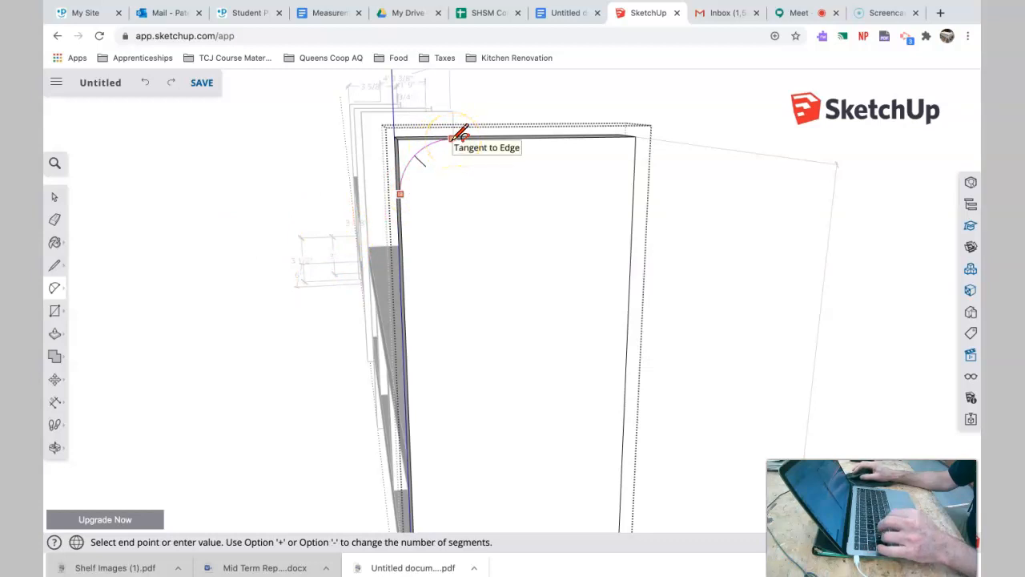
left_click(453, 138)
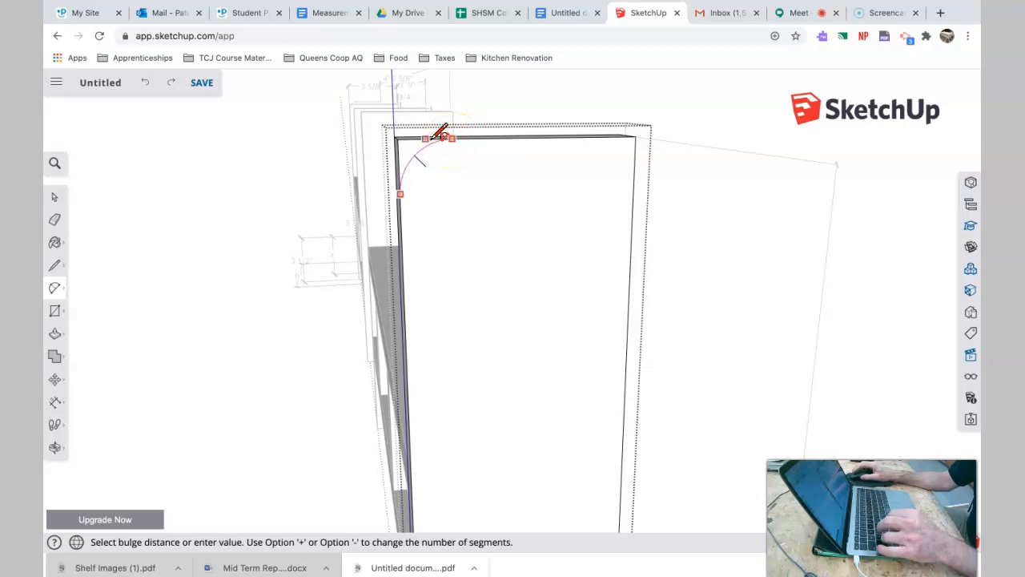
scroll(447, 135, "up", 5)
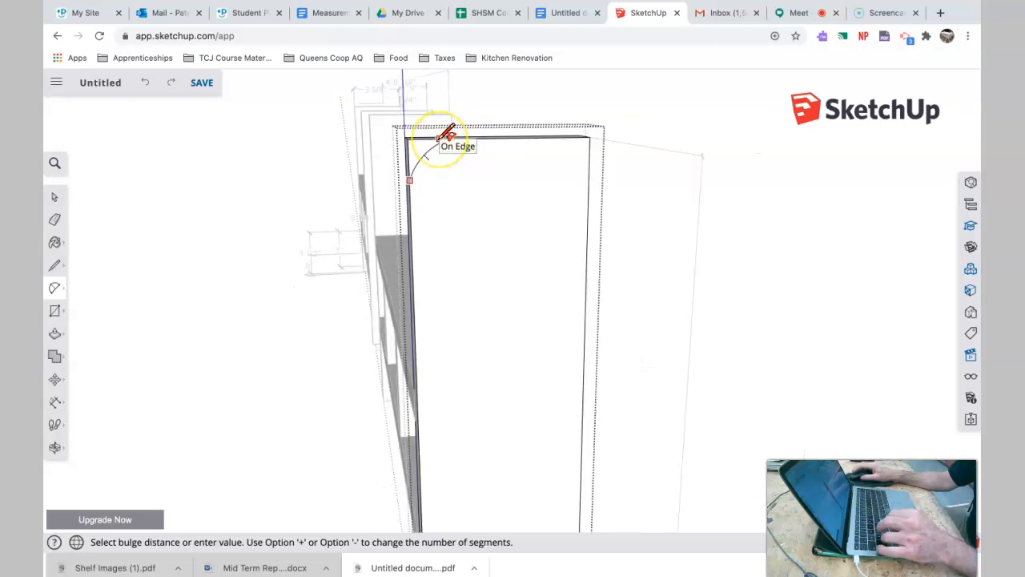
scroll(447, 135, "up", 4)
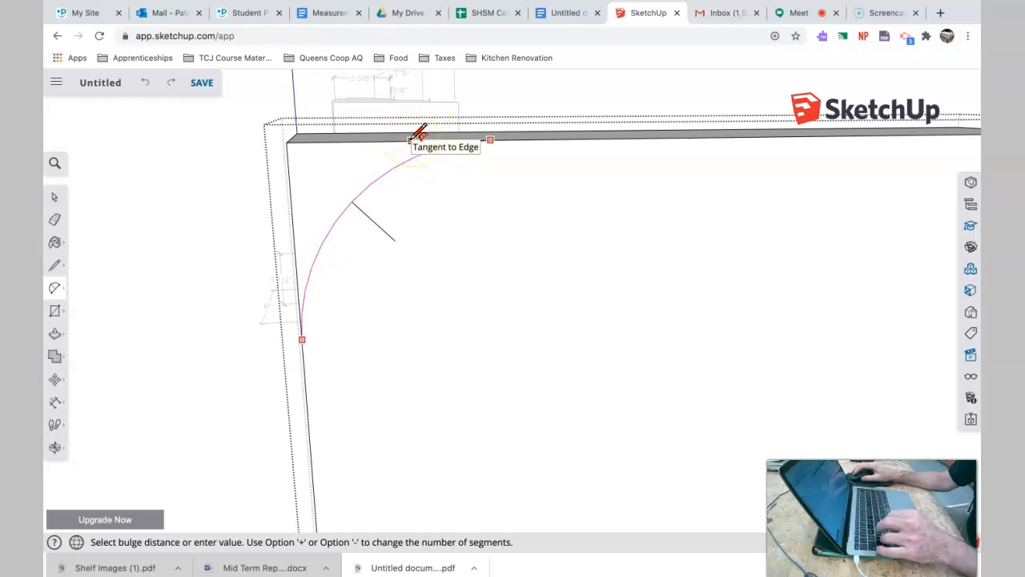
left_click(413, 136)
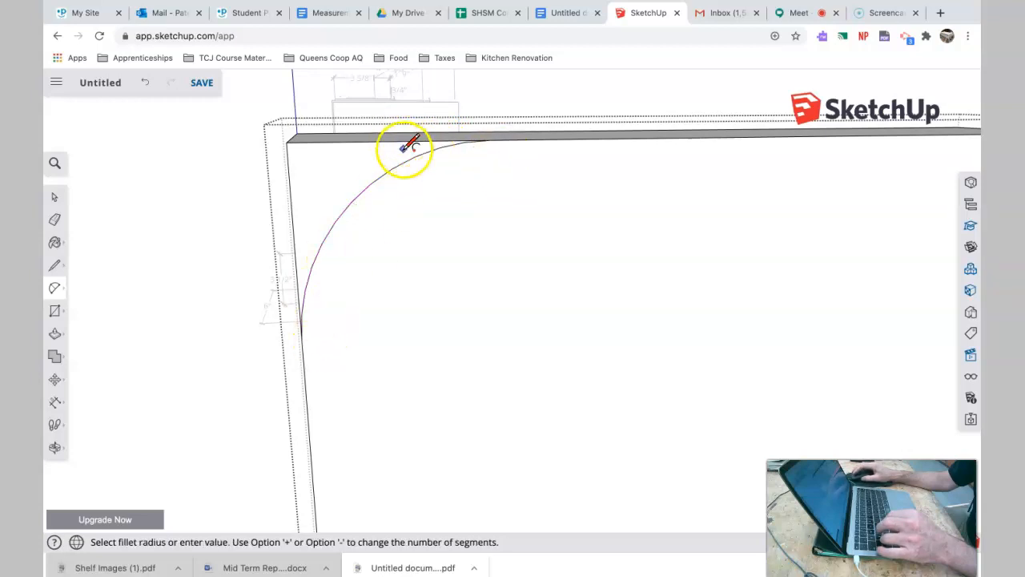
Step: Push the corner piece outside the arc through the side board's full thickness to round its top front corner
middle_click_drag(659, 180, 660, 180)
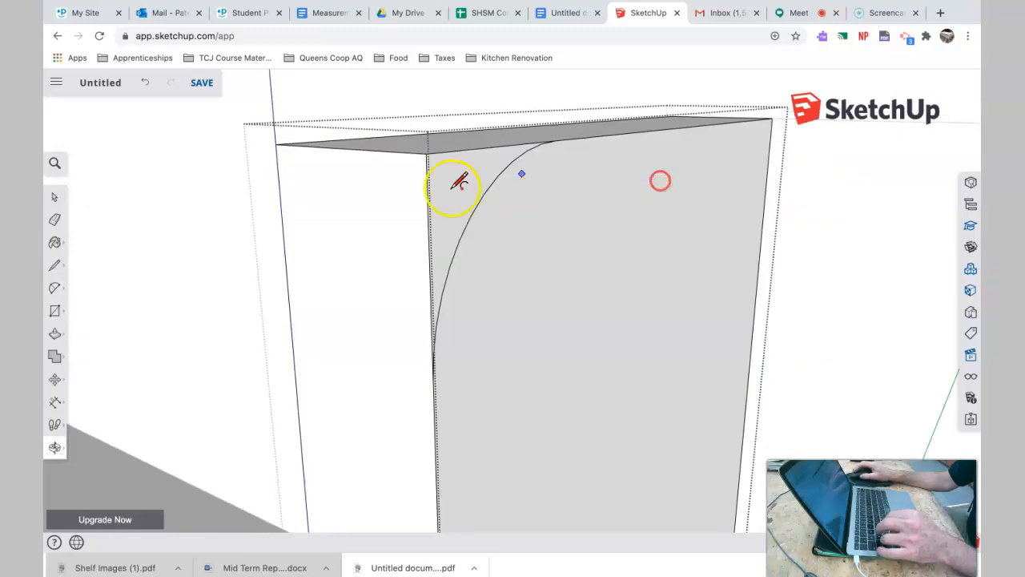
left_click(55, 333)
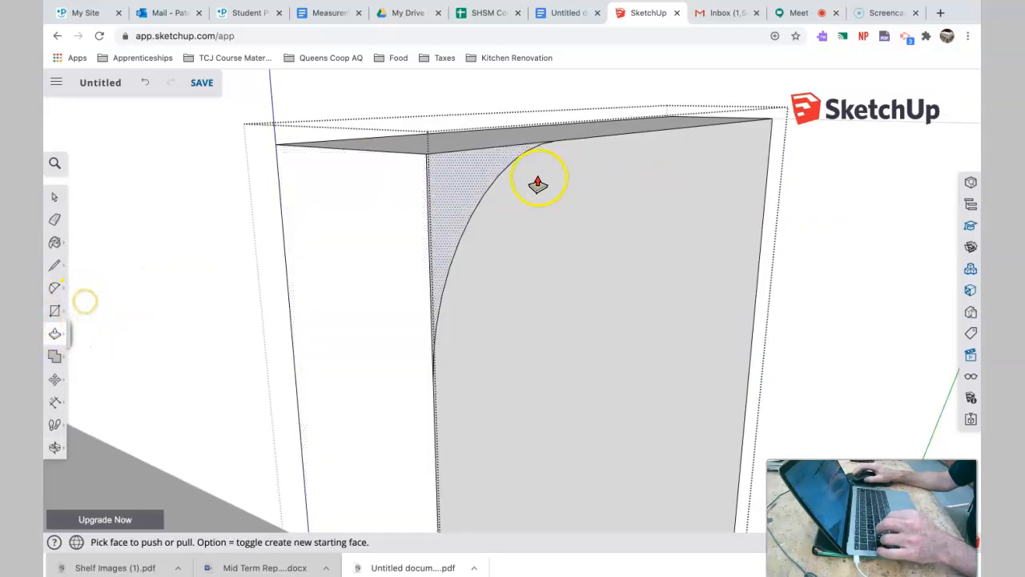
left_click_drag(467, 184, 297, 179)
left_click(55, 197)
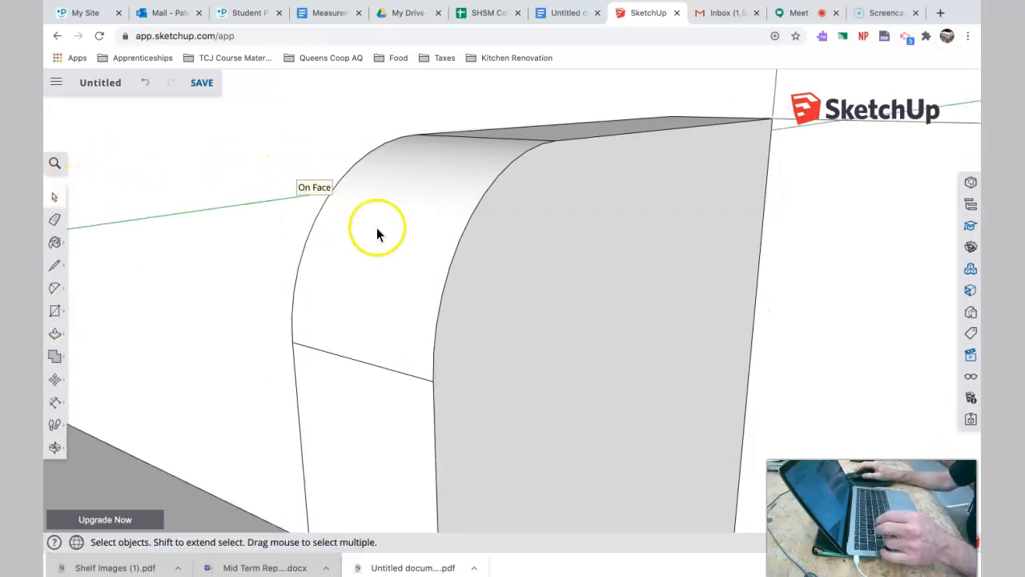
Step: Examine the rounded top front corner of the side board up close and from several angles
scroll(376, 227, "up", 5)
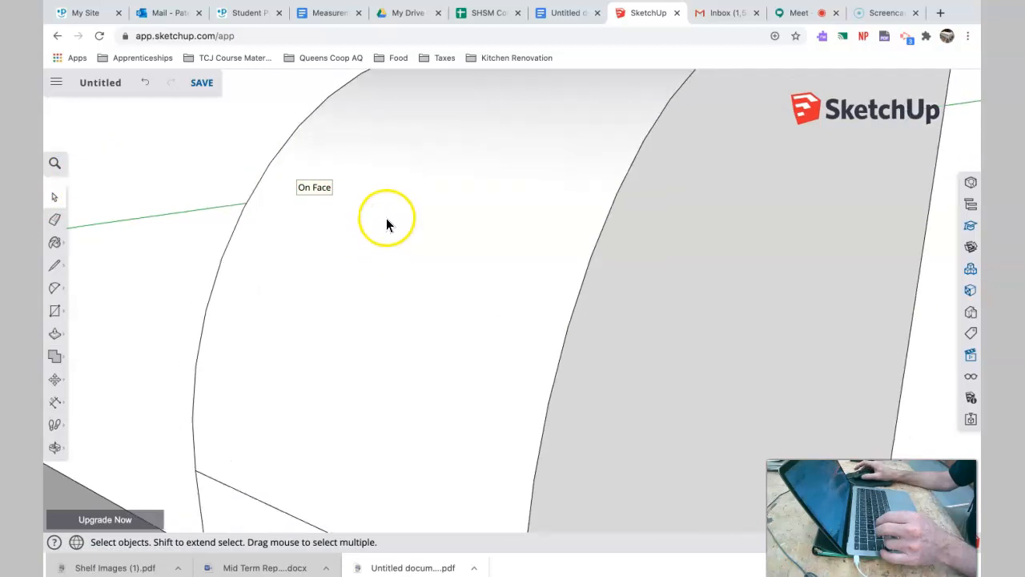
scroll(386, 218, "down", 5)
key("o")
left_click_drag(419, 290, 432, 344)
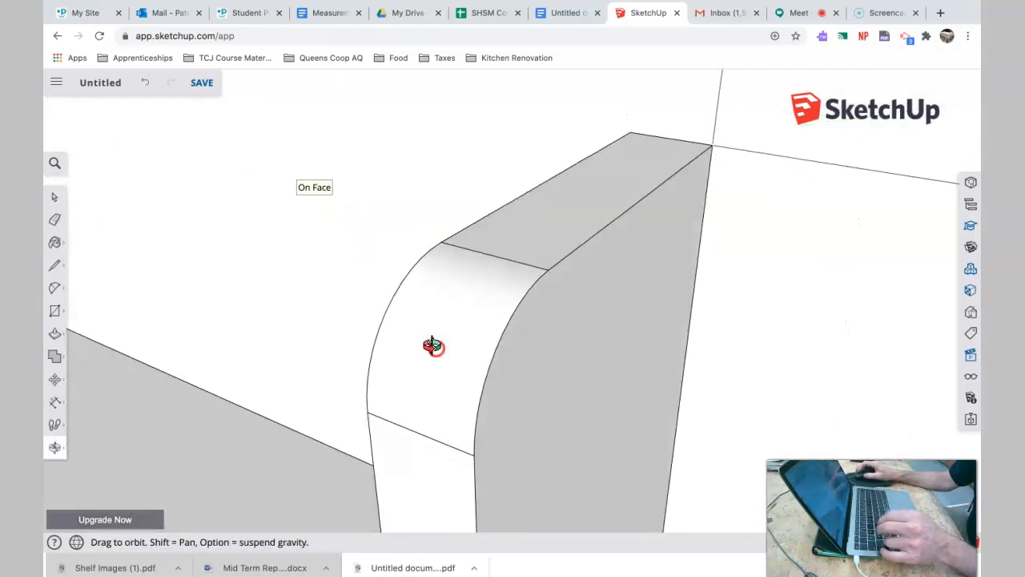
key("space")
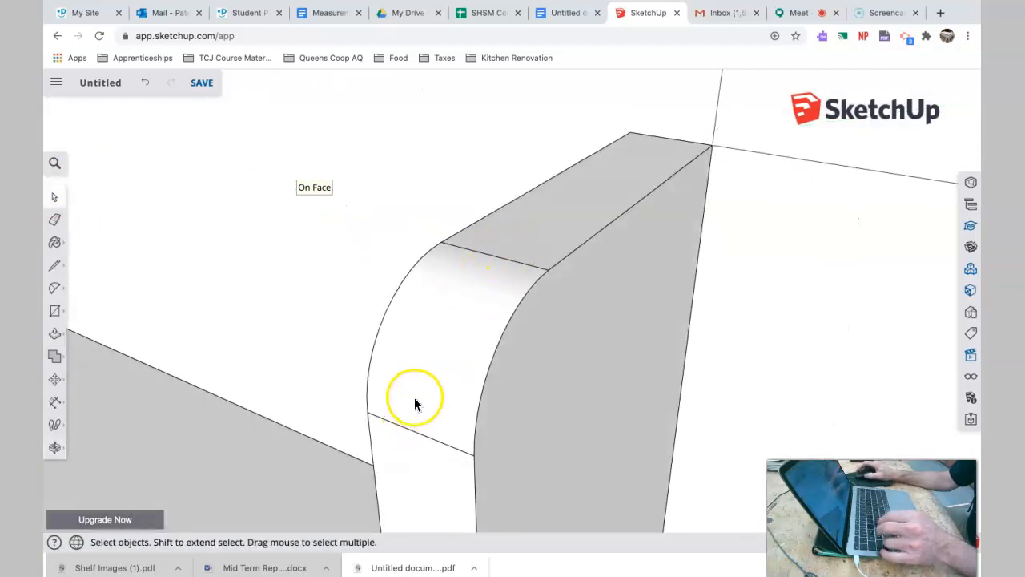
scroll(414, 397, "down", 3)
middle_click_drag(426, 366, 389, 238)
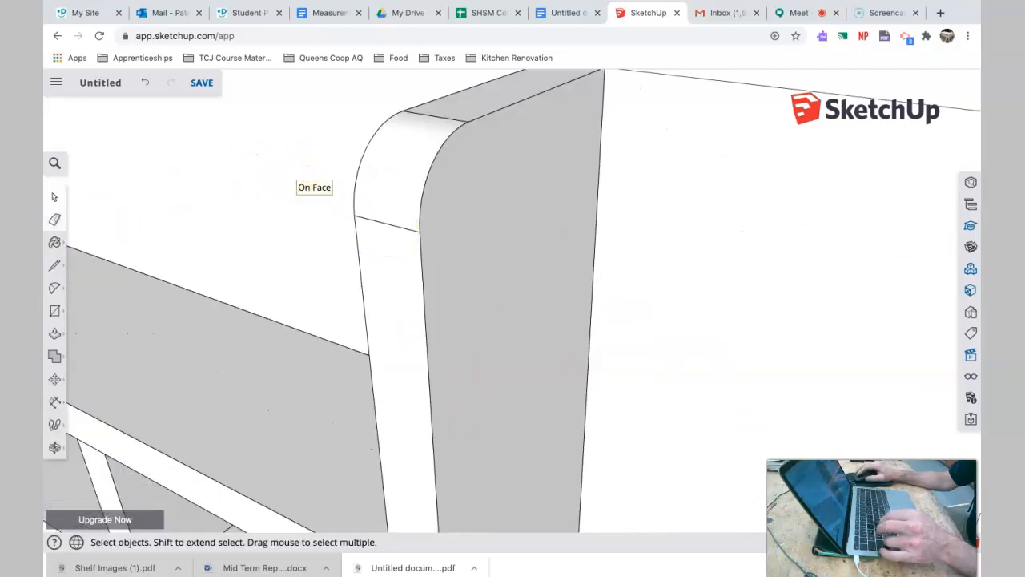
scroll(233, 213, "up", 3)
scroll(282, 229, "down", 7)
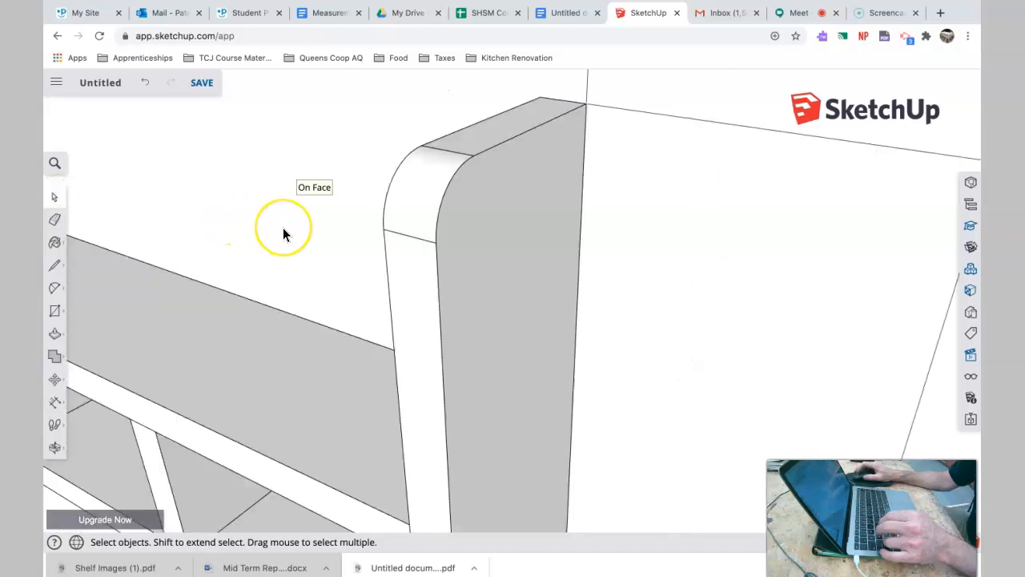
left_click(343, 242)
left_click(580, 138)
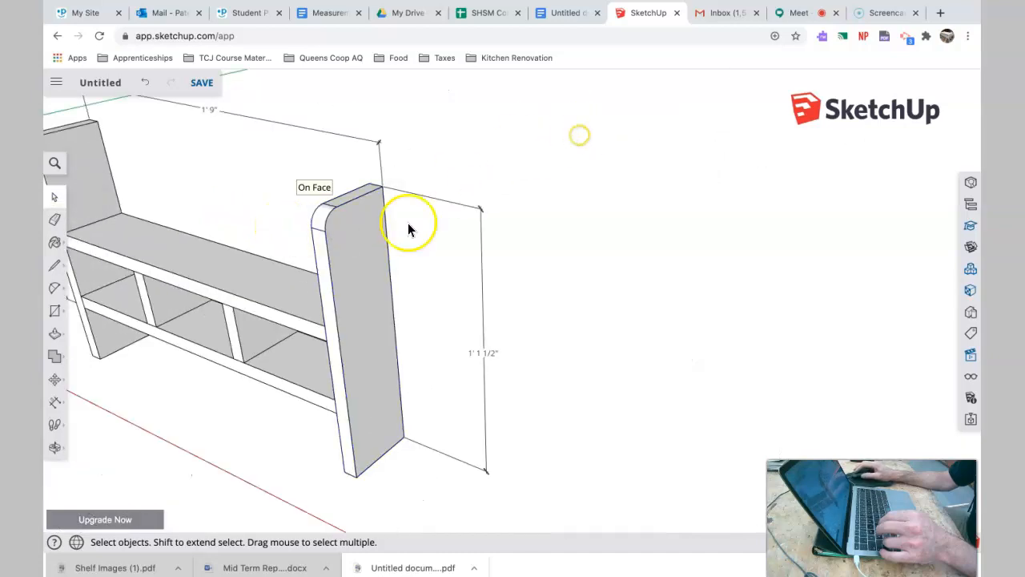
Step: Try erasing the seam between the side board's rounded corner and top face inside its group, undo it, and dismiss the crash report
double_click(341, 239)
scroll(321, 215, "up", 5)
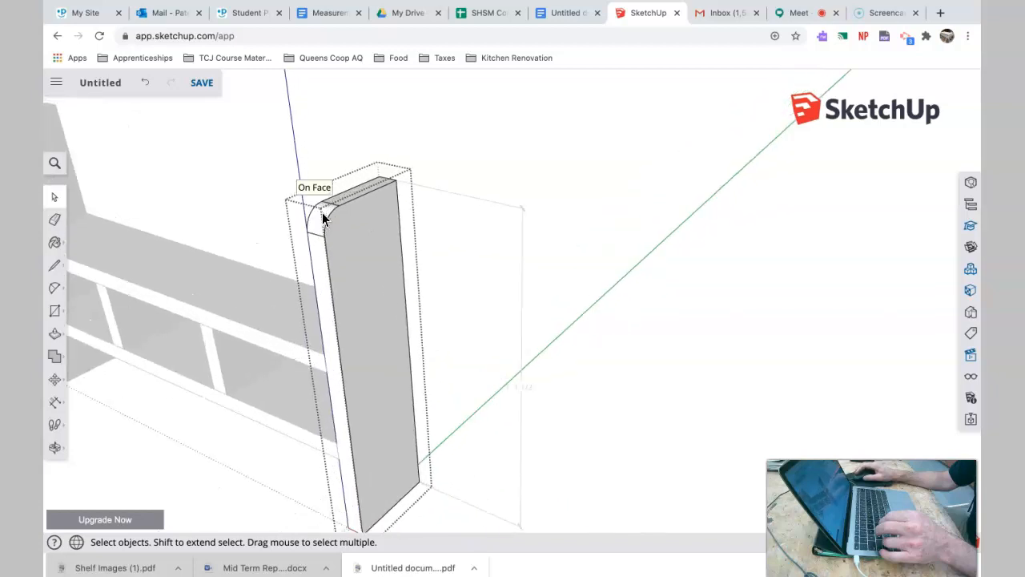
mouse_move(321, 212)
middle_mouse_down()
mouse_move(478, 184)
mouse_move(436, 208)
middle_mouse_up()
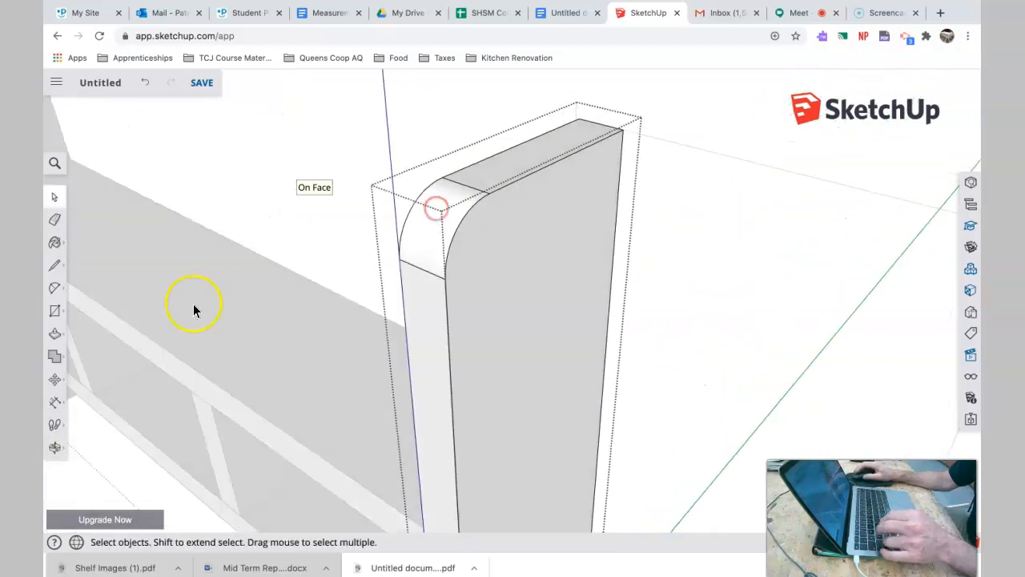
left_click(57, 218)
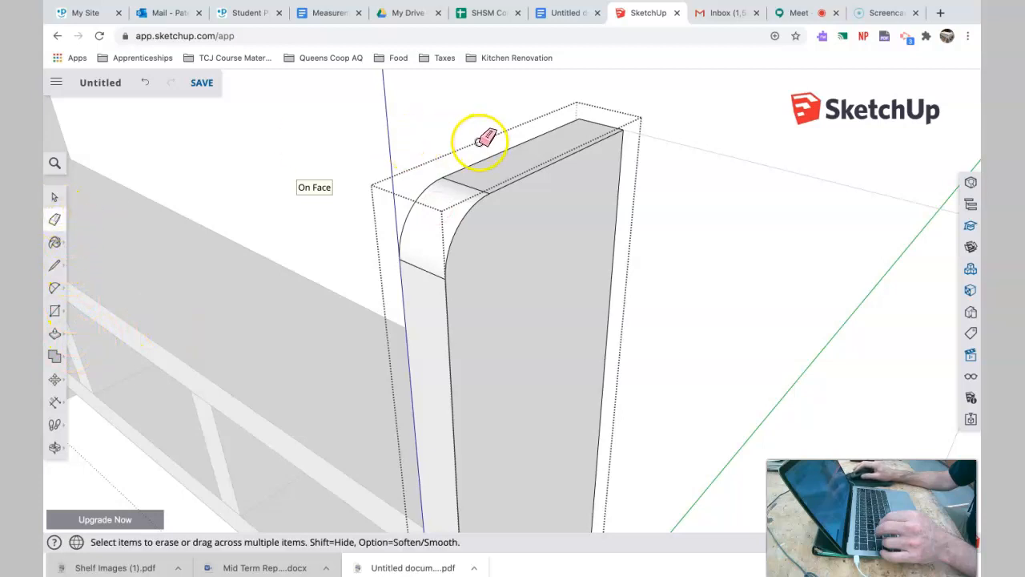
left_click(460, 183)
middle_click_drag(569, 208, 568, 215)
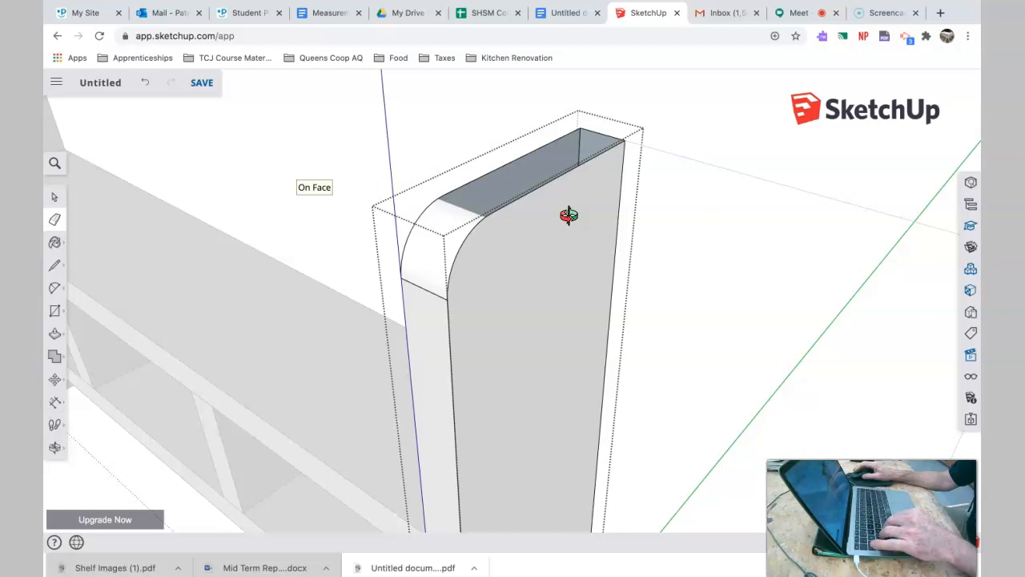
key("super+z")
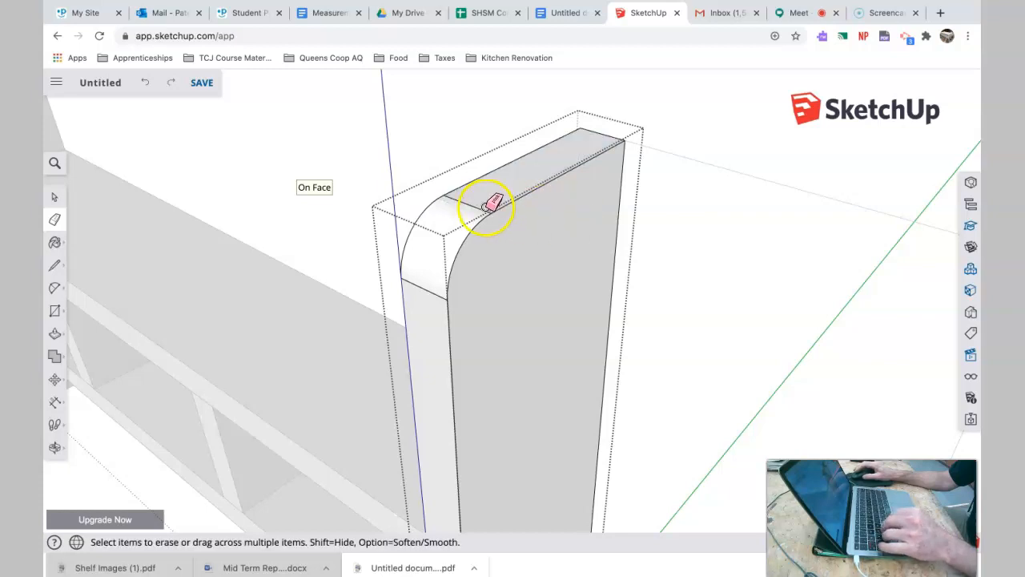
scroll(484, 201, "up", 5)
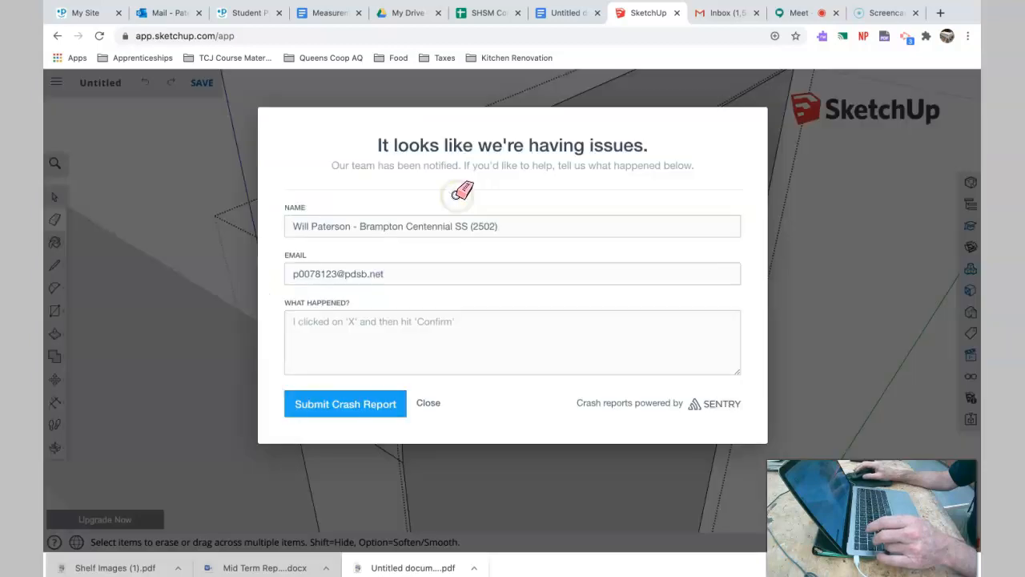
left_click(428, 403)
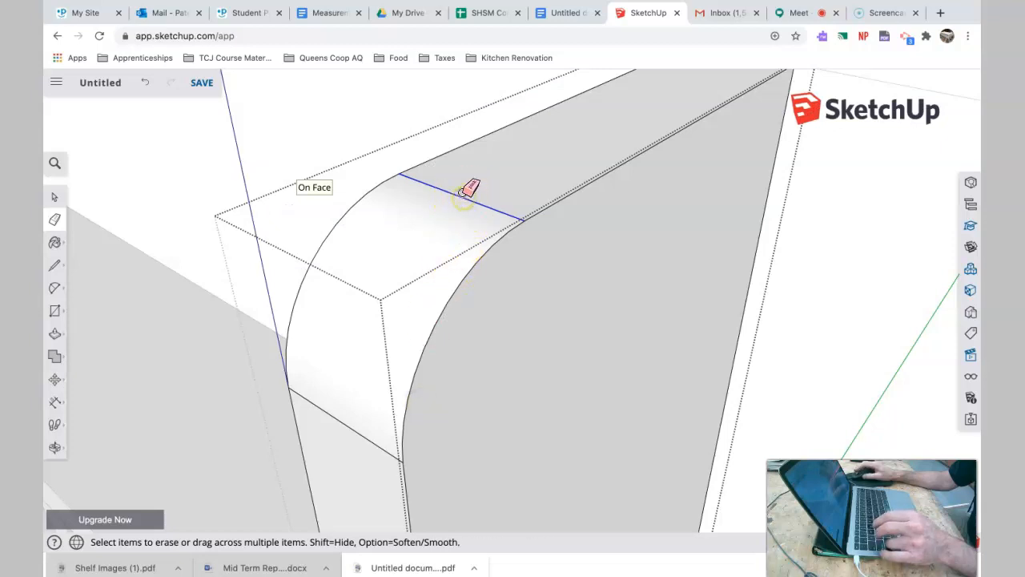
left_click(54, 197)
left_click(246, 131)
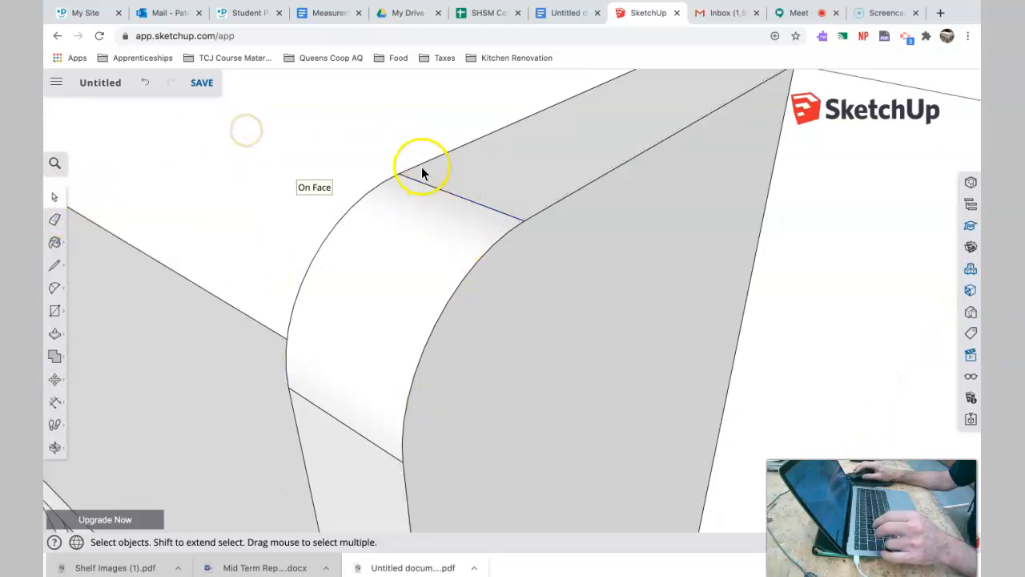
left_click(462, 206)
left_click(54, 219)
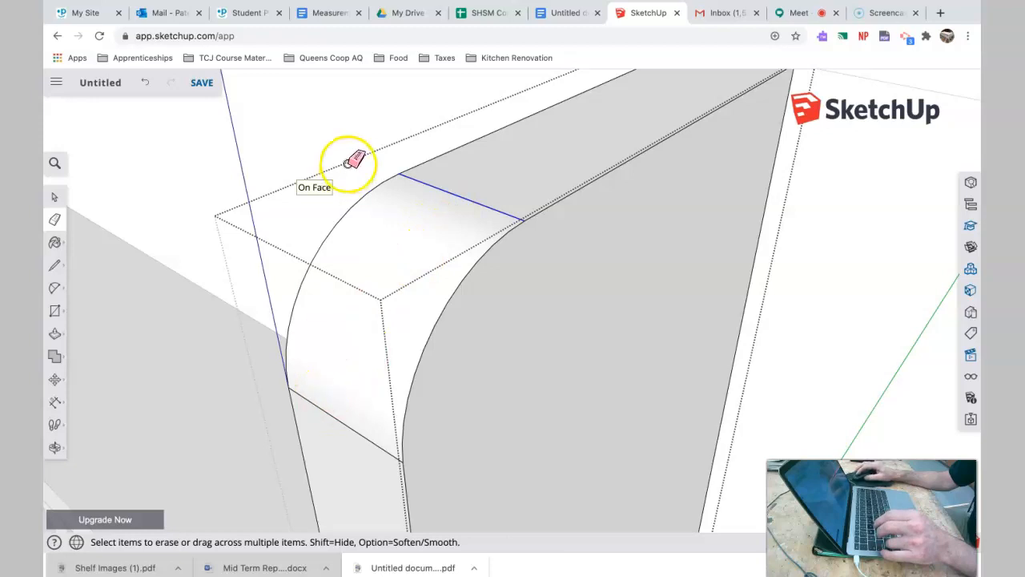
left_click(53, 201)
left_click(276, 130)
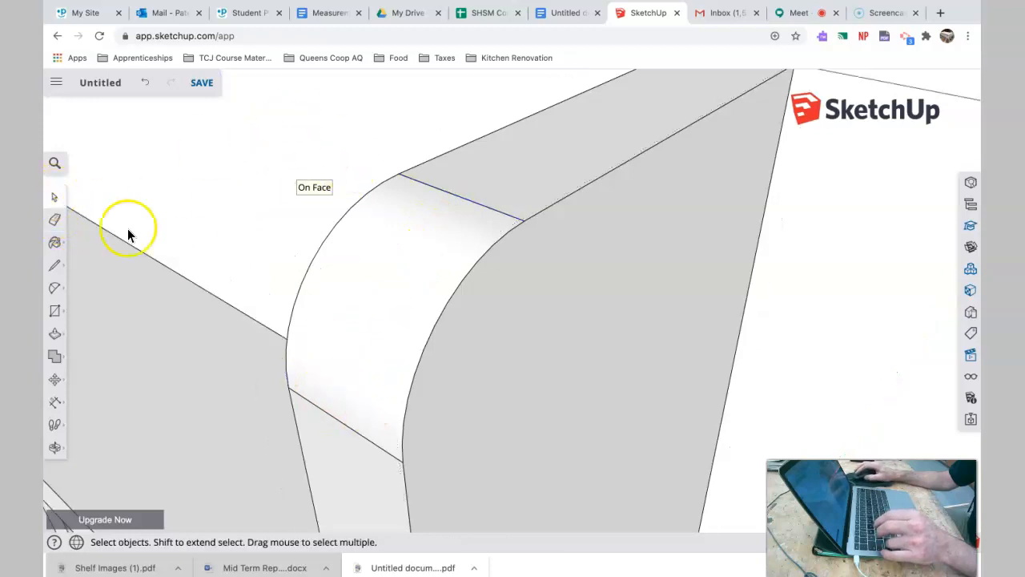
Step: Try to erase the seam below the rounded corner with the side board's group closed, then undo it
left_click(53, 223)
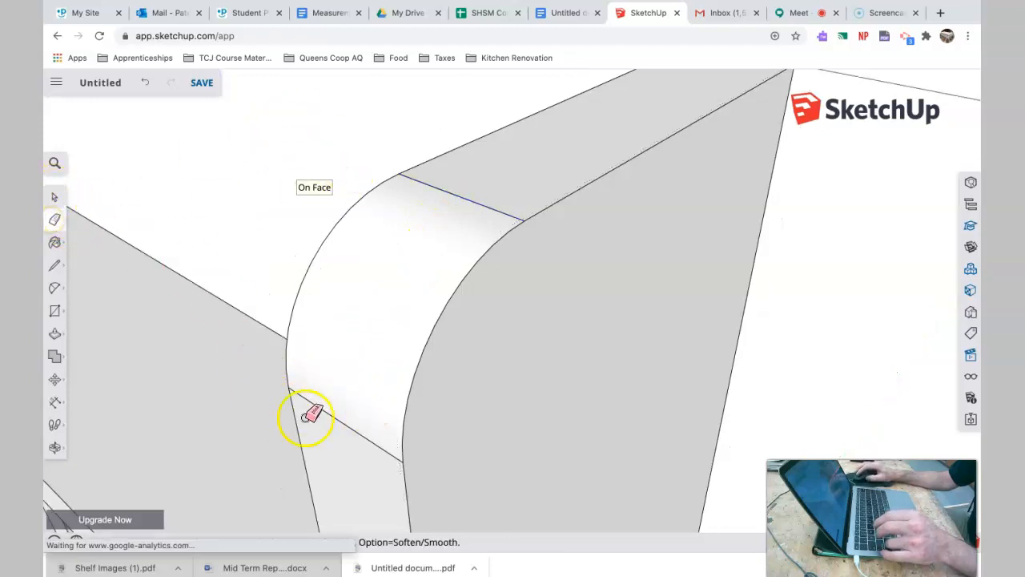
left_click(348, 422)
key("super+z")
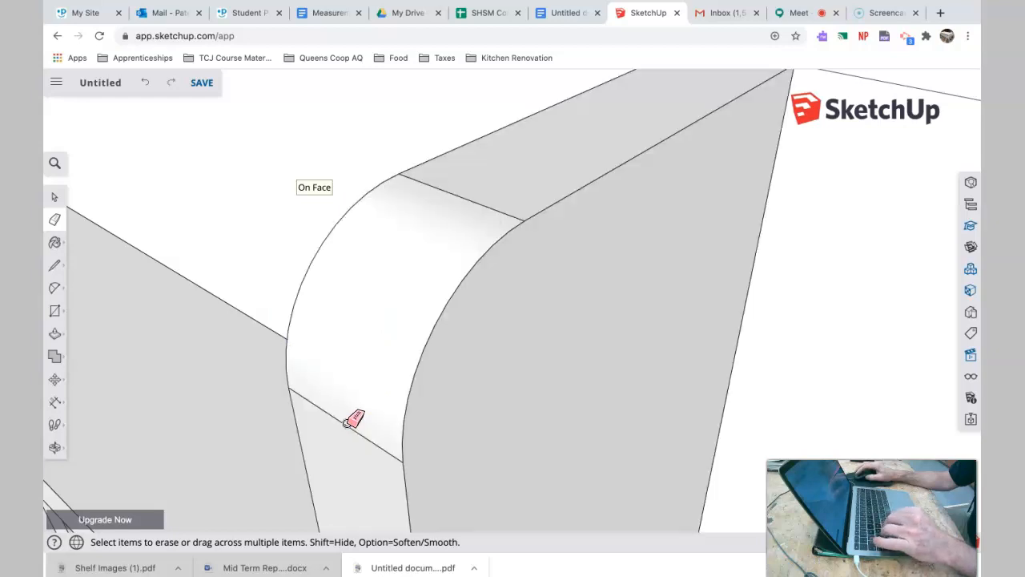
Step: Reopen the side board's group, try to erase the seam between the rounded corner and front face, then undo it and close the group
left_click(61, 195)
double_click(647, 274)
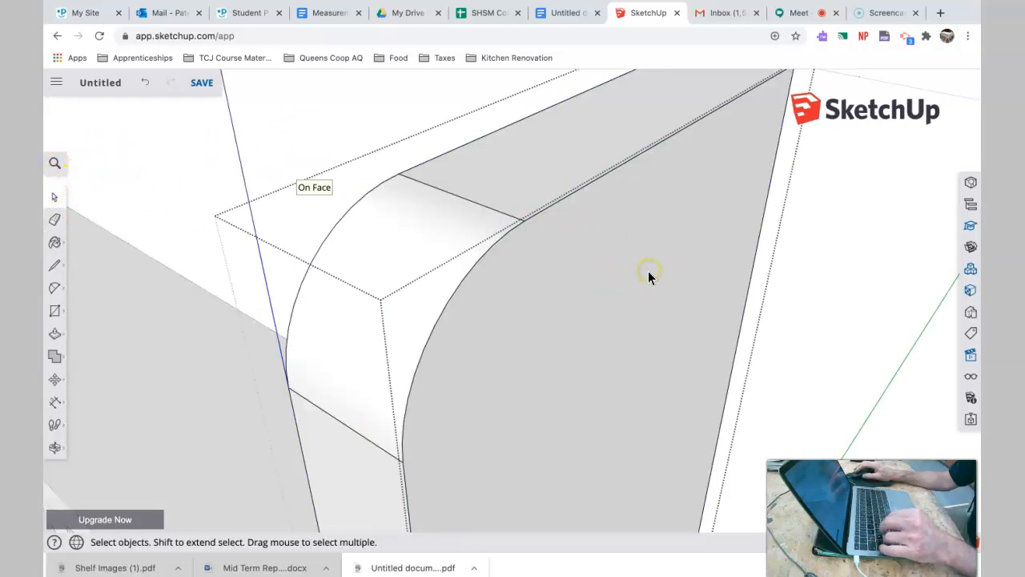
left_click(55, 219)
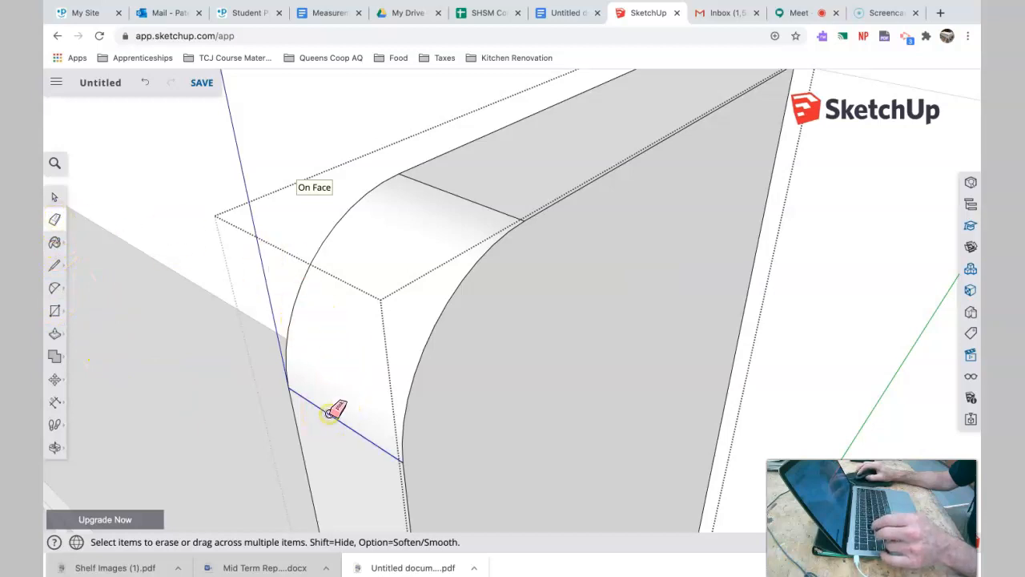
left_click_drag(328, 412, 335, 350)
key("super+z")
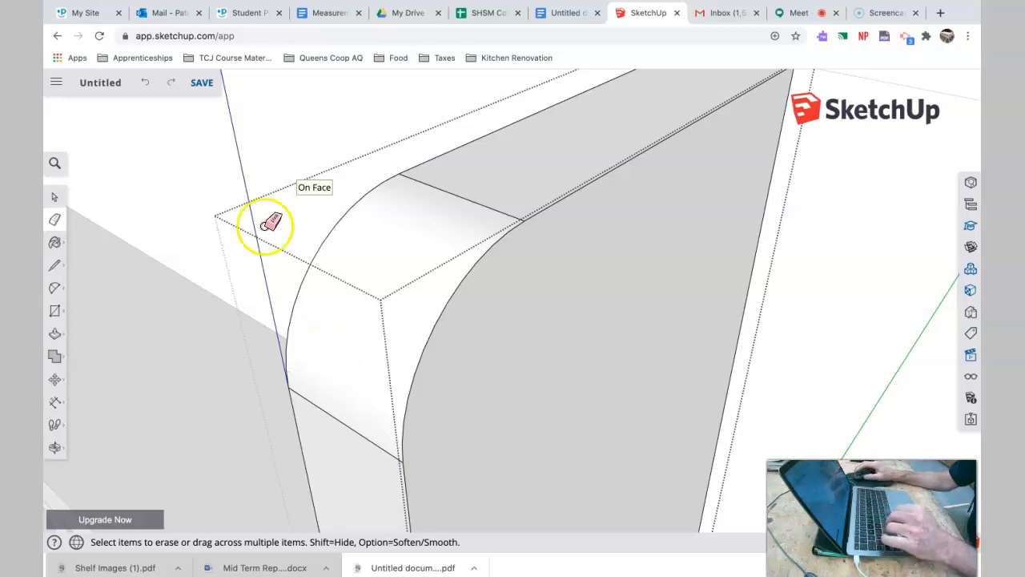
left_click(55, 198)
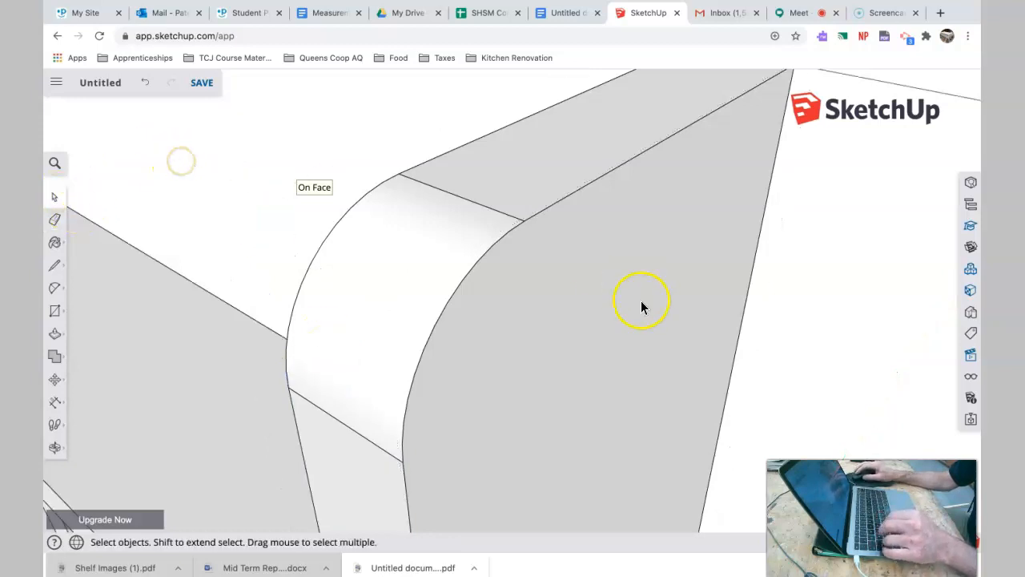
scroll(551, 345, "up", 2)
scroll(552, 342, "down", 3)
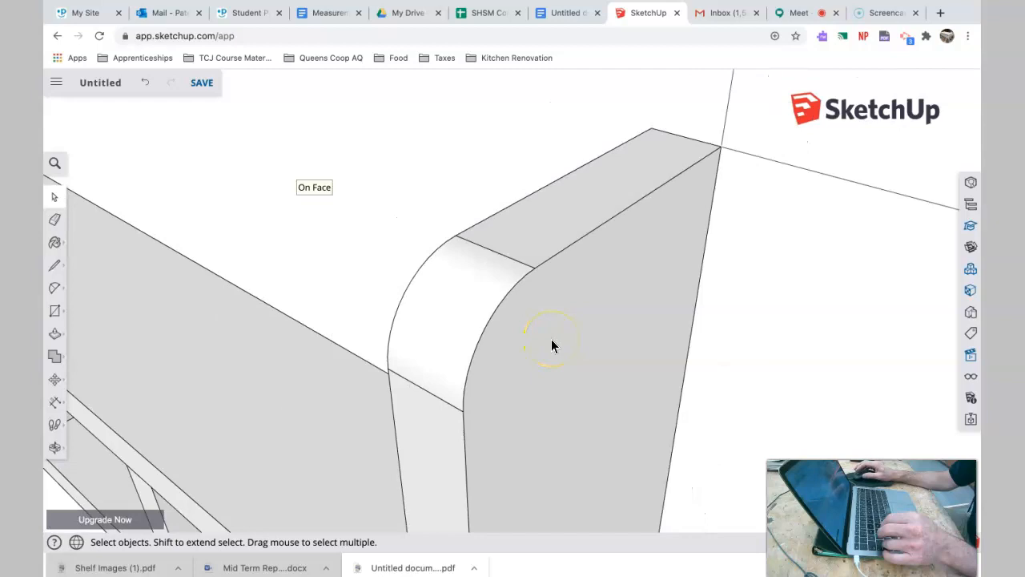
scroll(525, 279, "up", 2)
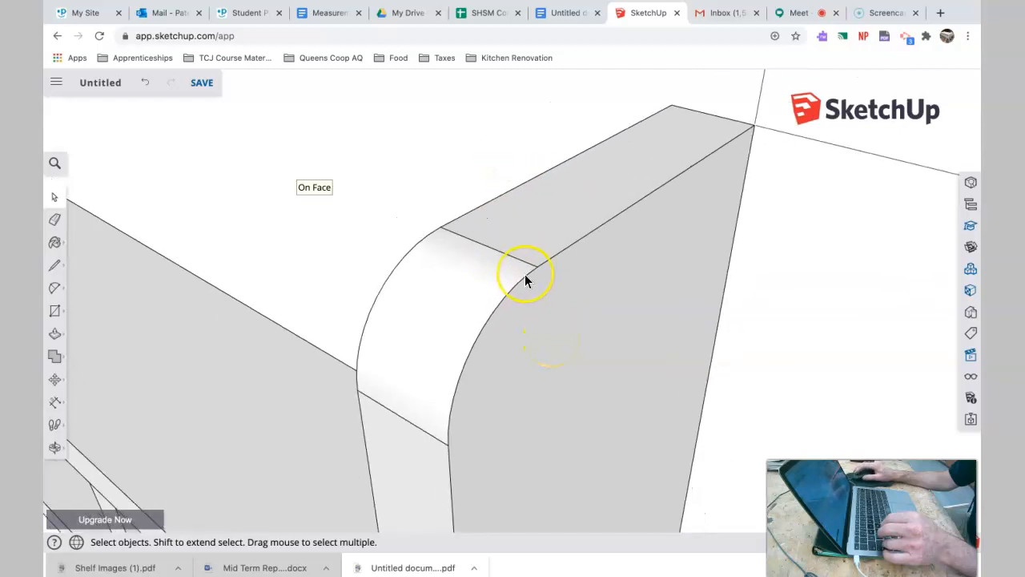
scroll(552, 256, "up", 2)
left_click(601, 218)
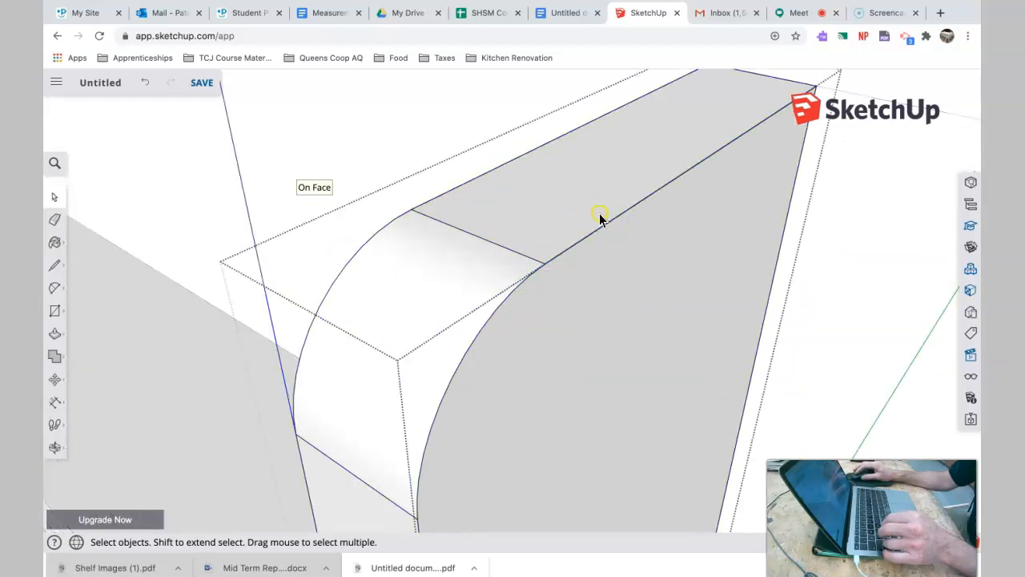
left_click(54, 220)
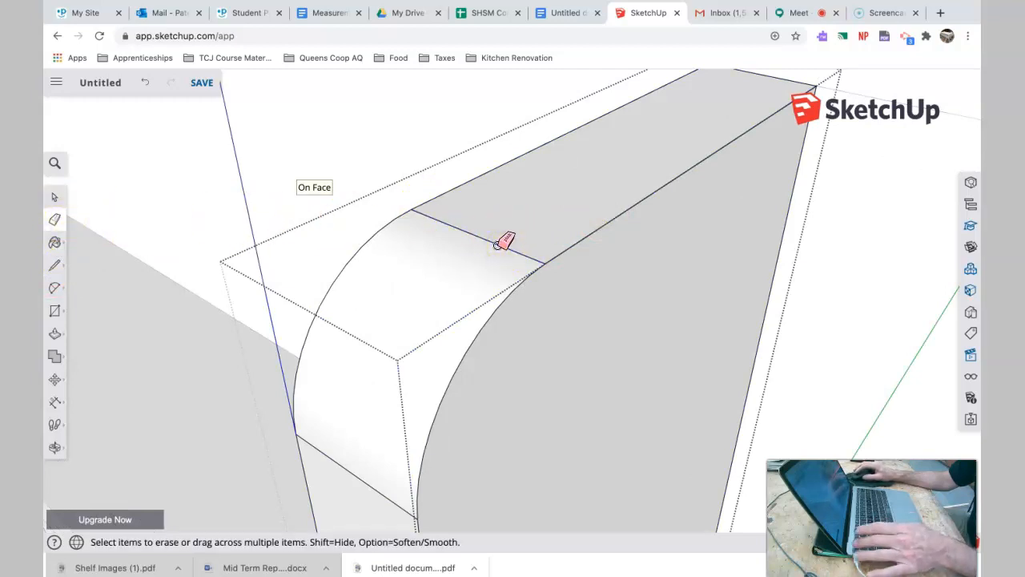
left_click(54, 197)
left_click(345, 165)
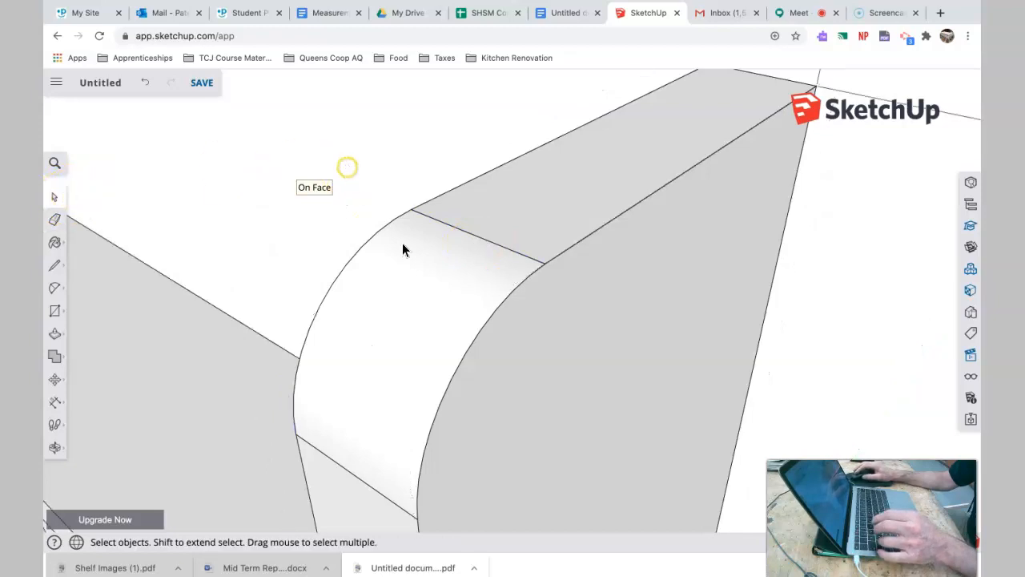
left_click(390, 198)
Step: Bring the new shelf into view from the front, with both side boards visible
scroll(496, 315, "down", 4)
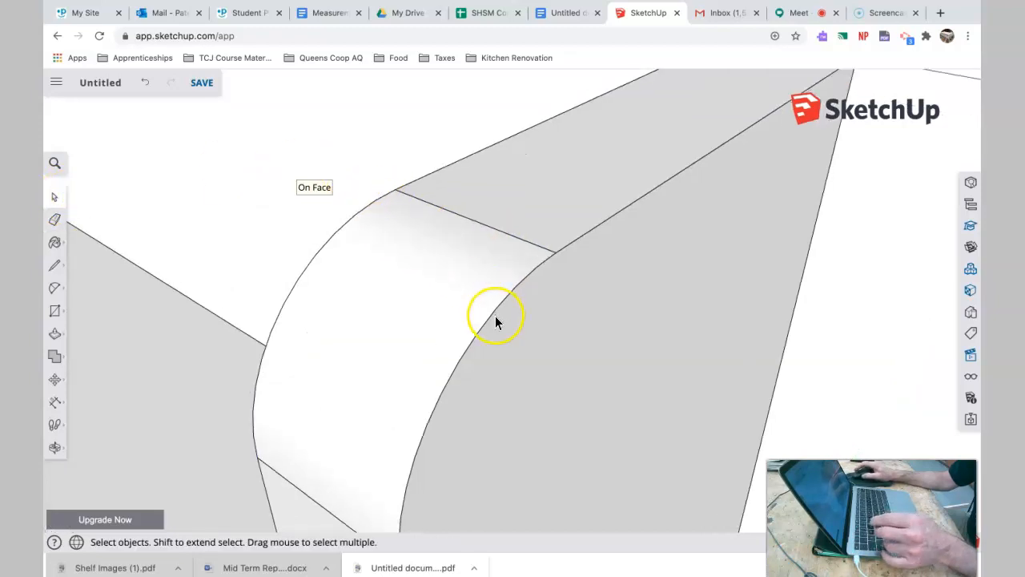
scroll(495, 315, "down", 2)
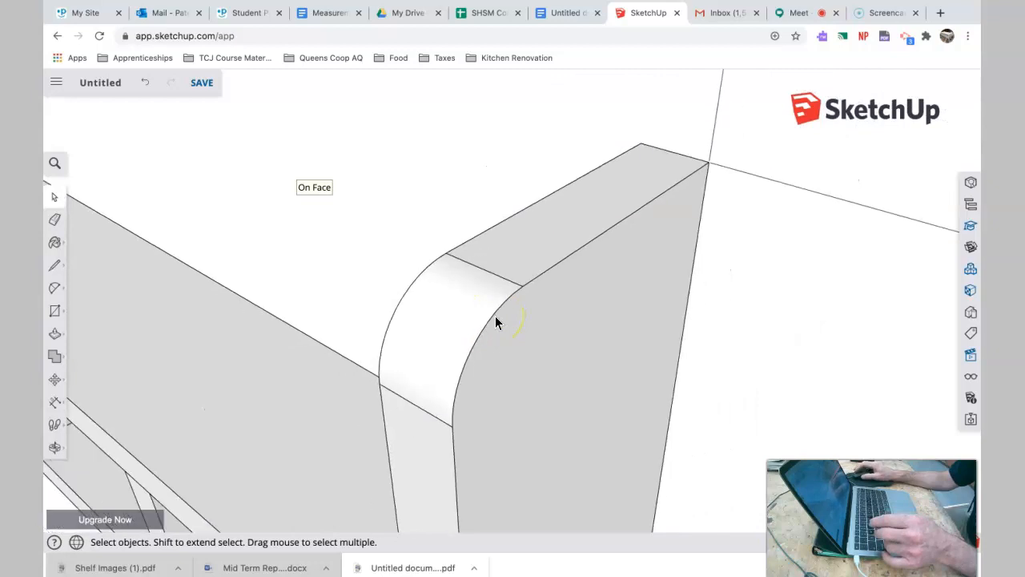
scroll(499, 315, "down", 6)
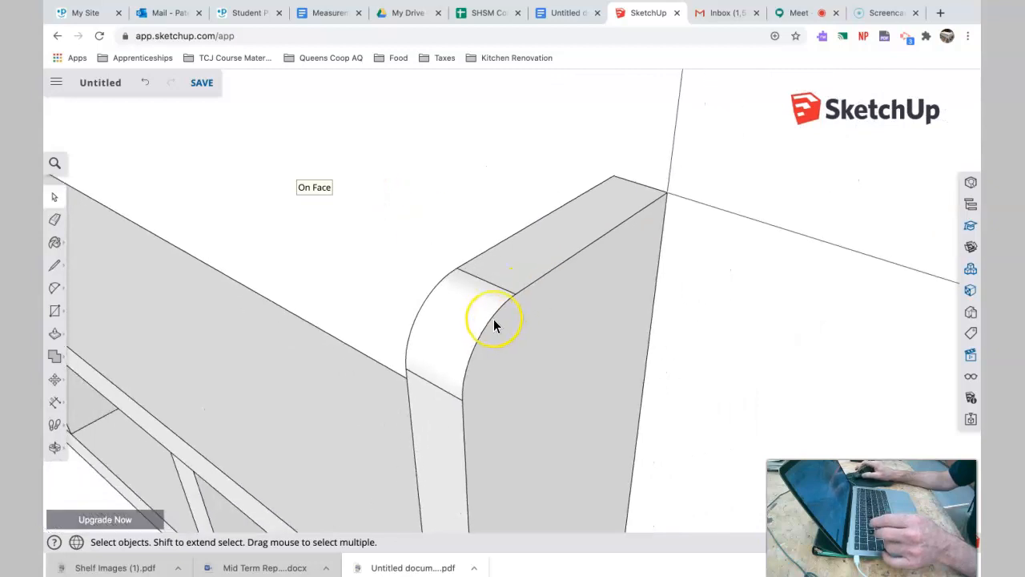
middle_click_drag(488, 306, 642, 230, "shift")
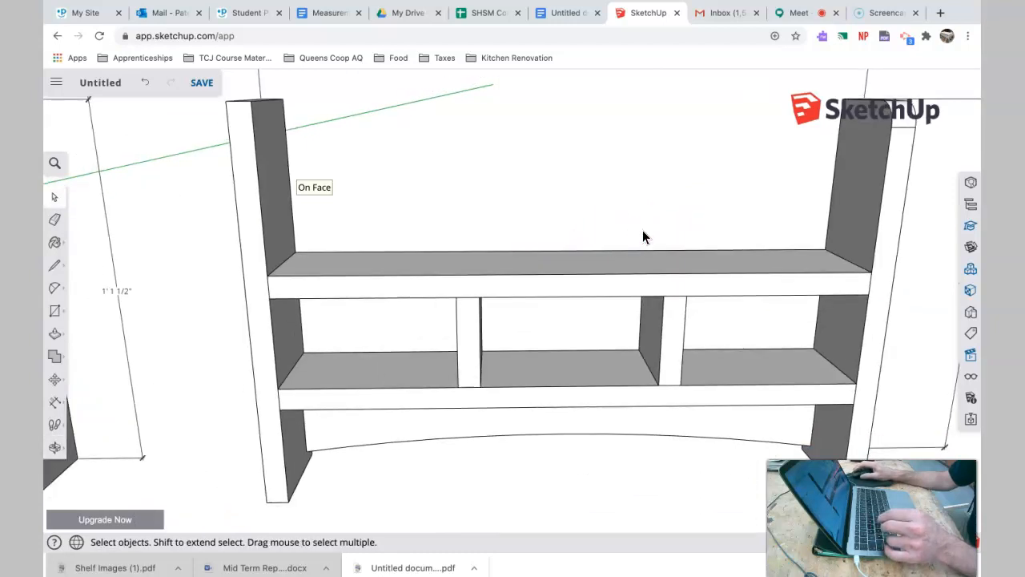